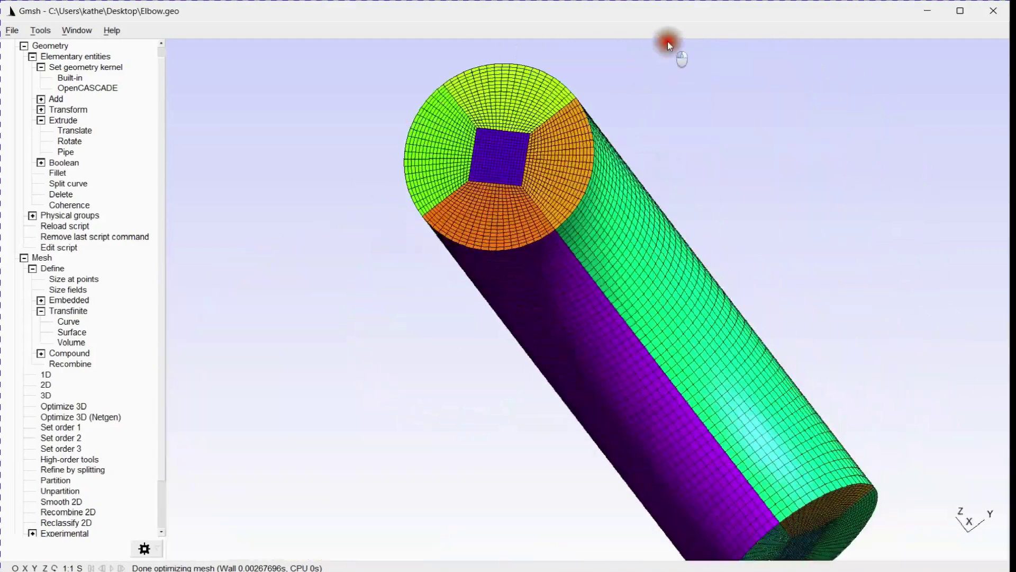
In the Elbow script, replace all occurrences of 40 with 30 and save the file.
left_click(59, 247)
left_click_drag(507, 82, 633, 98)
left_click(646, 263)
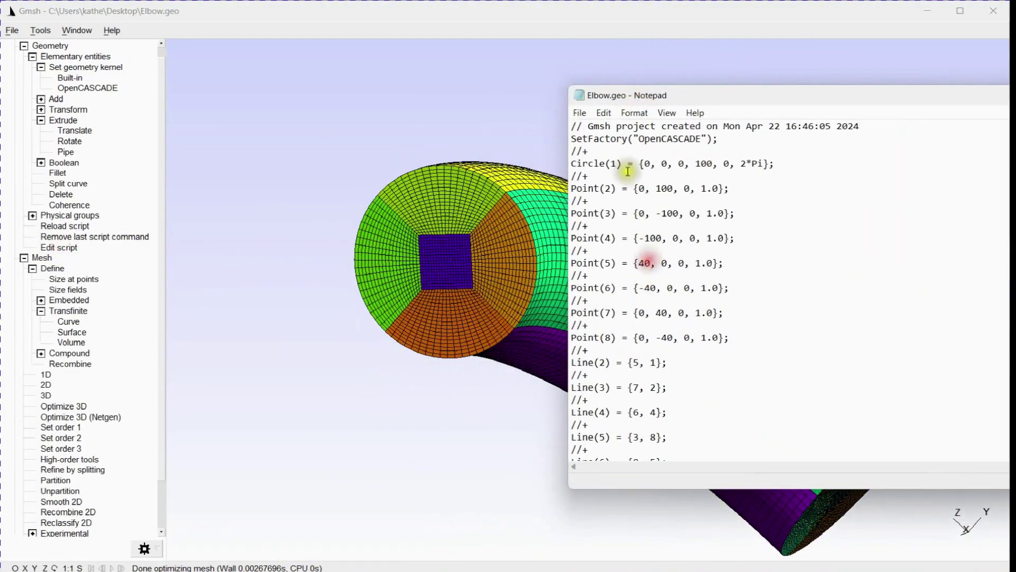
left_click(624, 112)
key("ctrl+h")
left_click(691, 225)
type("30")
left_click(834, 243)
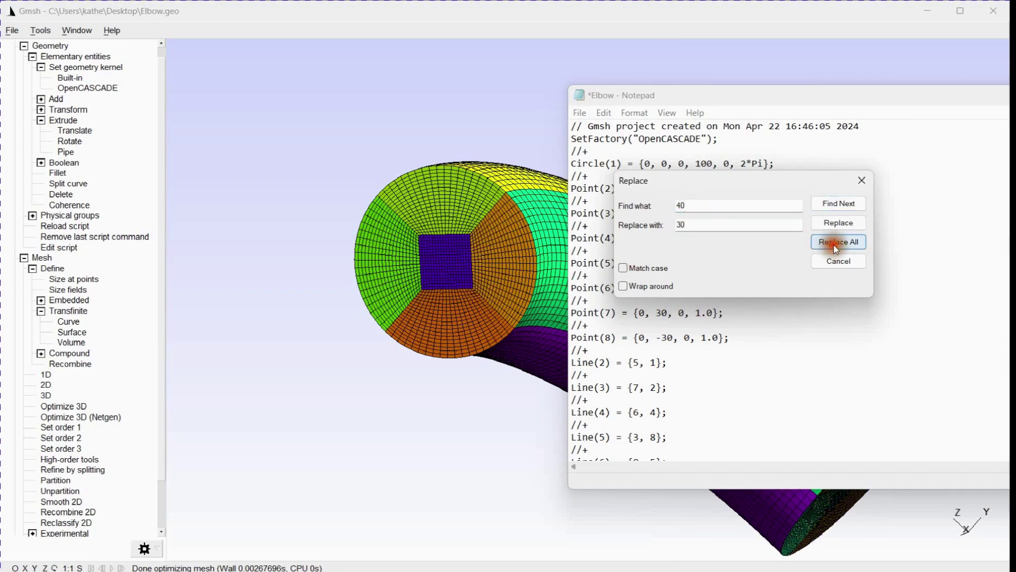
left_click(838, 261)
left_click(580, 113)
left_click(588, 170)
left_click(593, 243)
Generate the 3D elbow mesh and rotate it to face the pipe cross-section.
left_click(47, 394)
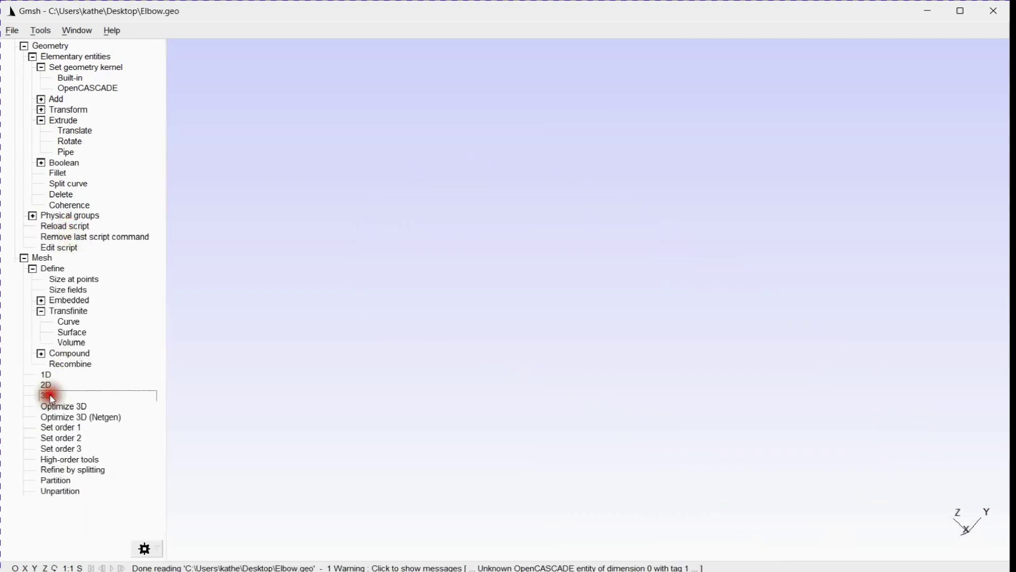
scroll(505, 332, "up", 4)
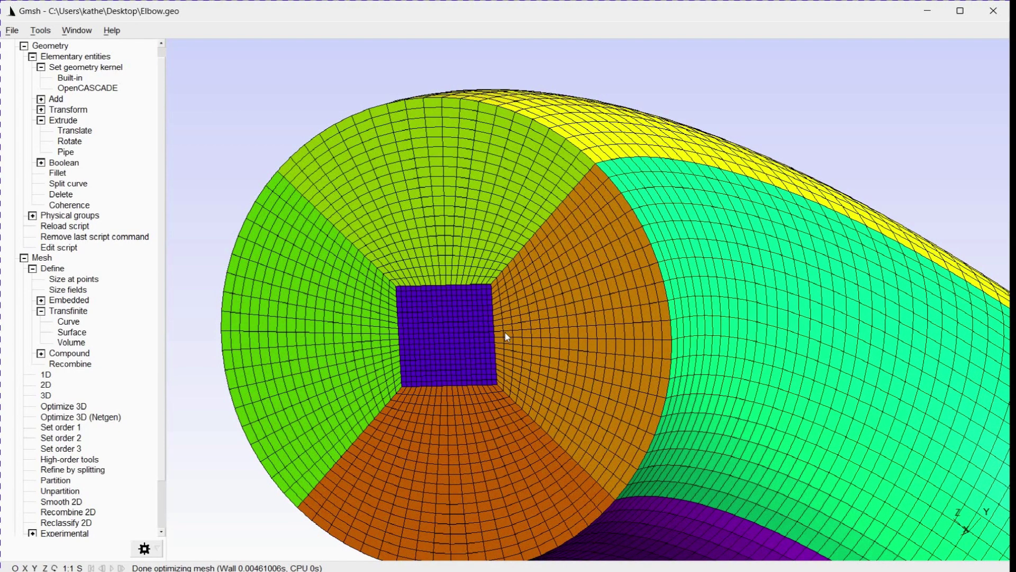
mouse_move(505, 333)
left_mouse_down()
mouse_move(529, 380)
mouse_move(498, 345)
left_mouse_up()
Reopen the Elbow script and replace the remaining 40 values with 30.
left_click(59, 247)
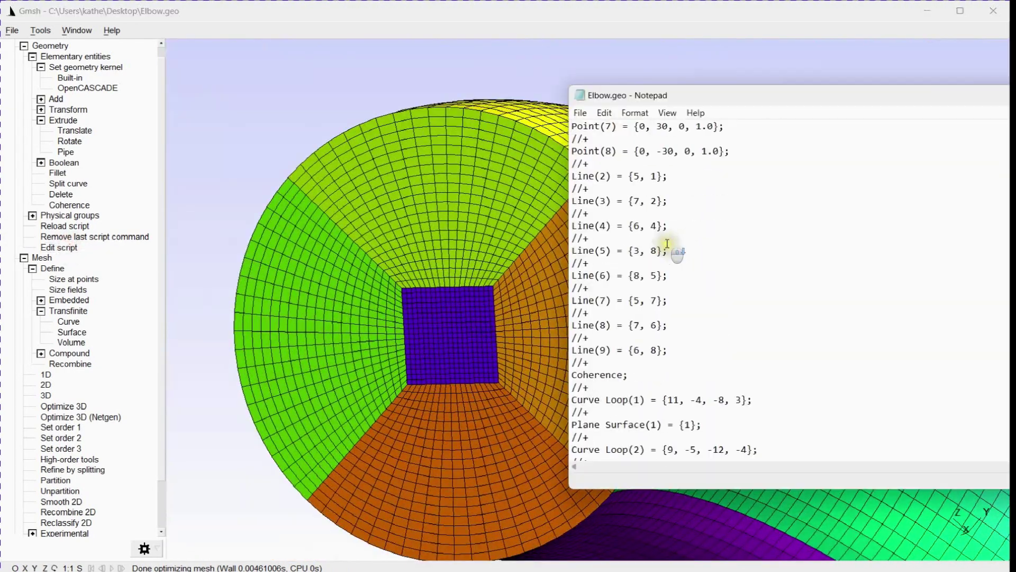
scroll(668, 243, "up", 5)
left_click(604, 113)
left_click(635, 337)
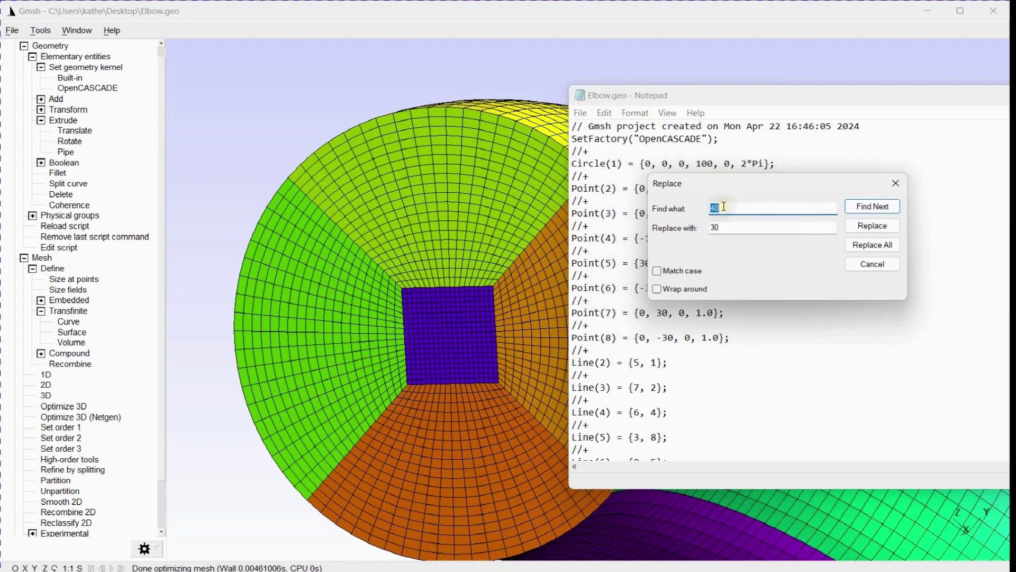
left_click(872, 244)
Regenerate the 3D mesh from the edited script and inspect the elbow from several angles.
left_click(68, 252)
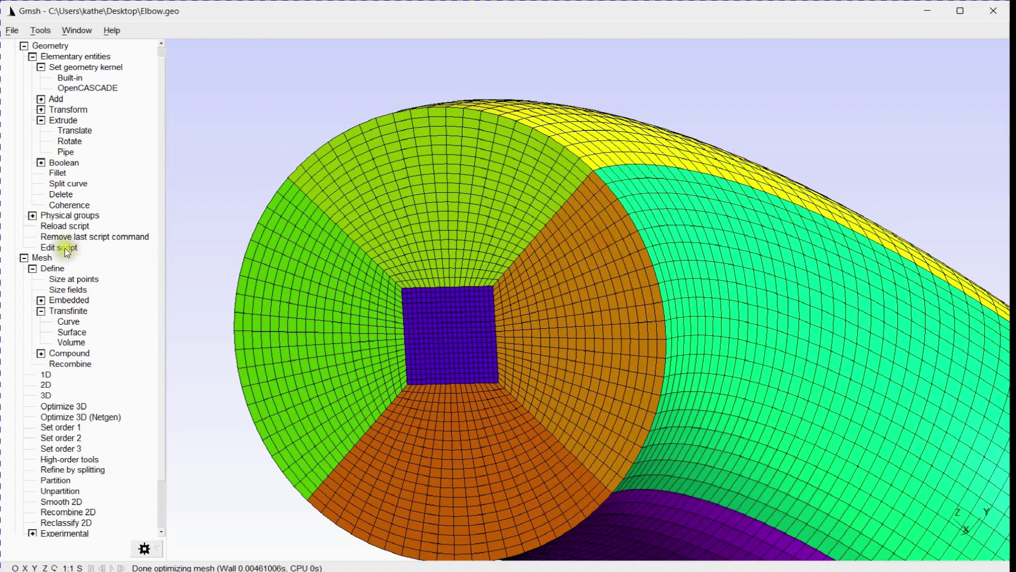
left_click(45, 395)
scroll(396, 275, "up", 3)
scroll(245, 312, "down", 3)
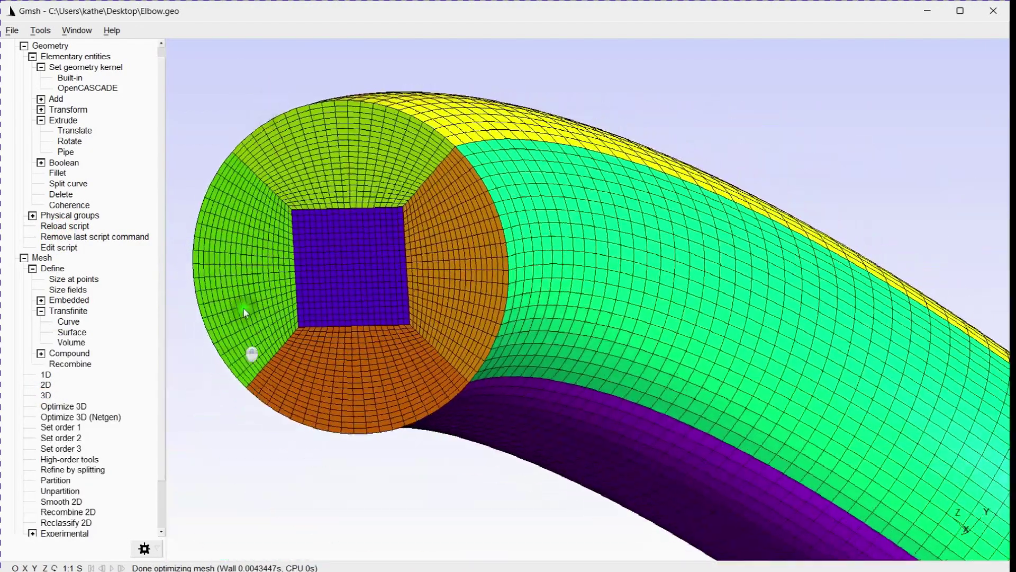
left_click_drag(245, 312, 613, 154)
scroll(427, 376, "up", 5)
scroll(426, 165, "up", 2)
scroll(546, 497, "down", 4)
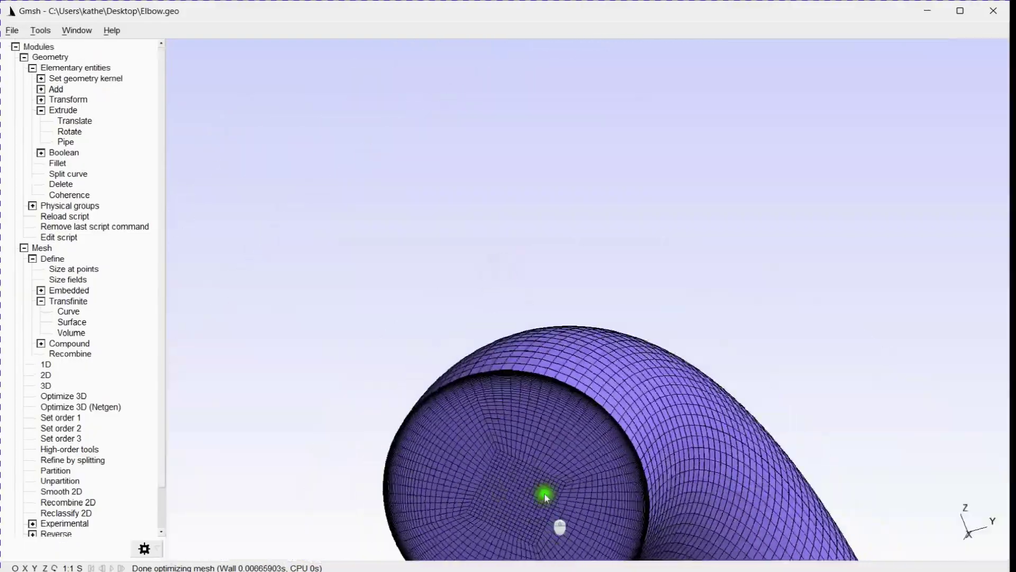
left_click_drag(545, 497, 325, 295)
scroll(253, 316, "up", 5)
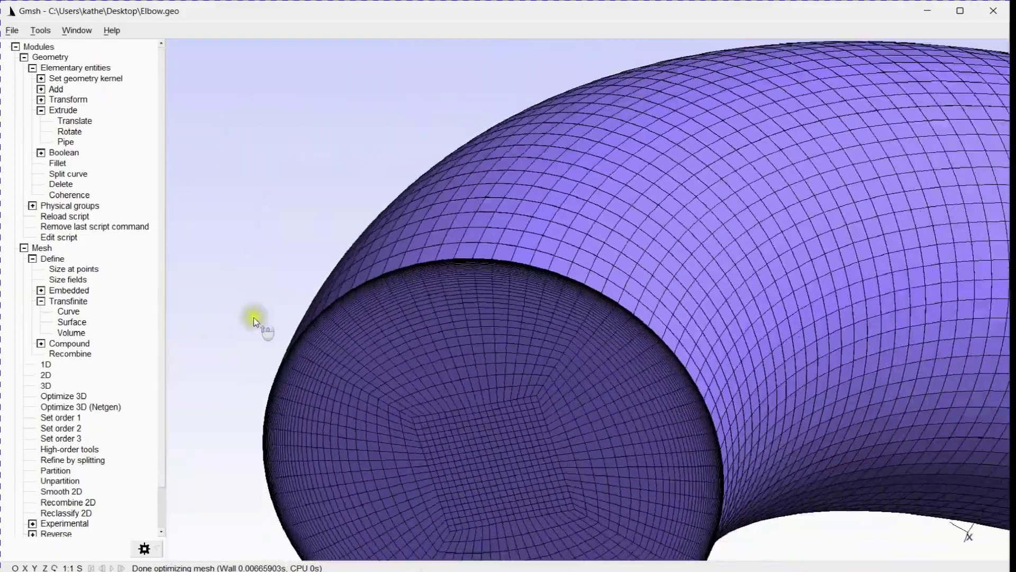
In Geometry visibility options, enable Points, Curves, Surfaces and their labels, then close the window.
scroll(481, 358, "up", 3)
scroll(481, 359, "down", 3)
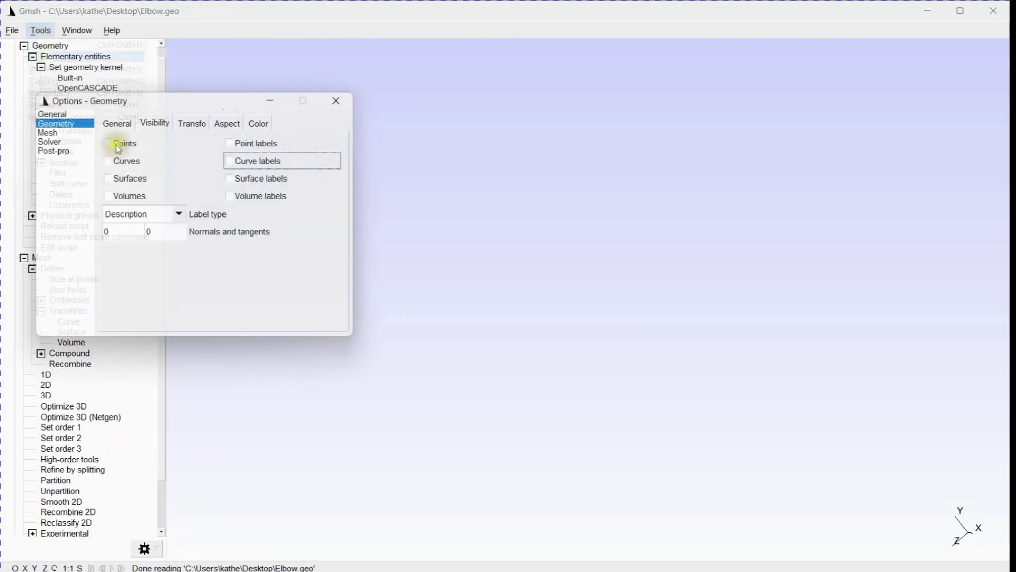
left_click(116, 145)
left_click(116, 161)
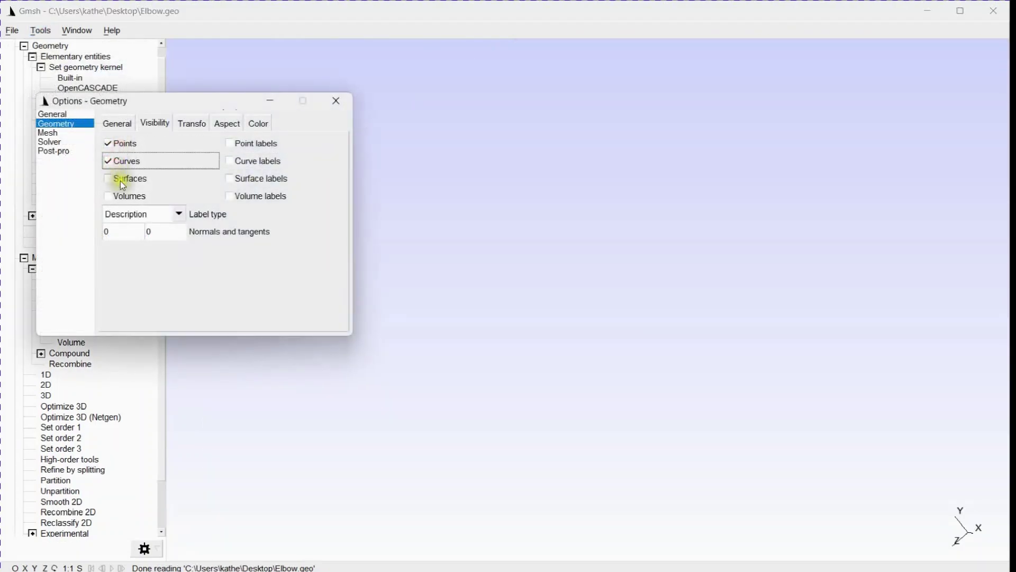
left_click(119, 180)
left_click(262, 143)
left_click(257, 162)
left_click(256, 180)
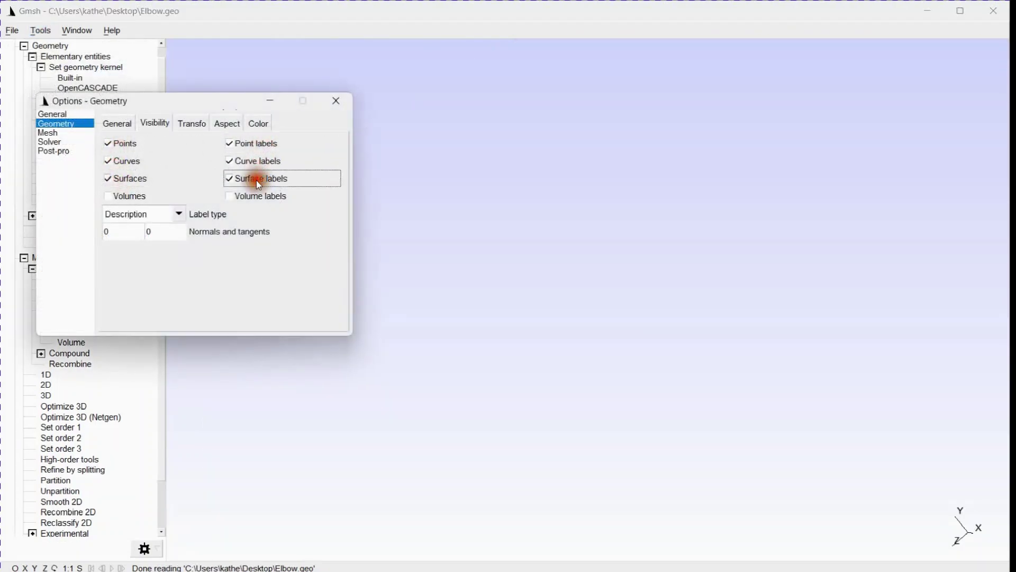
left_click(337, 108)
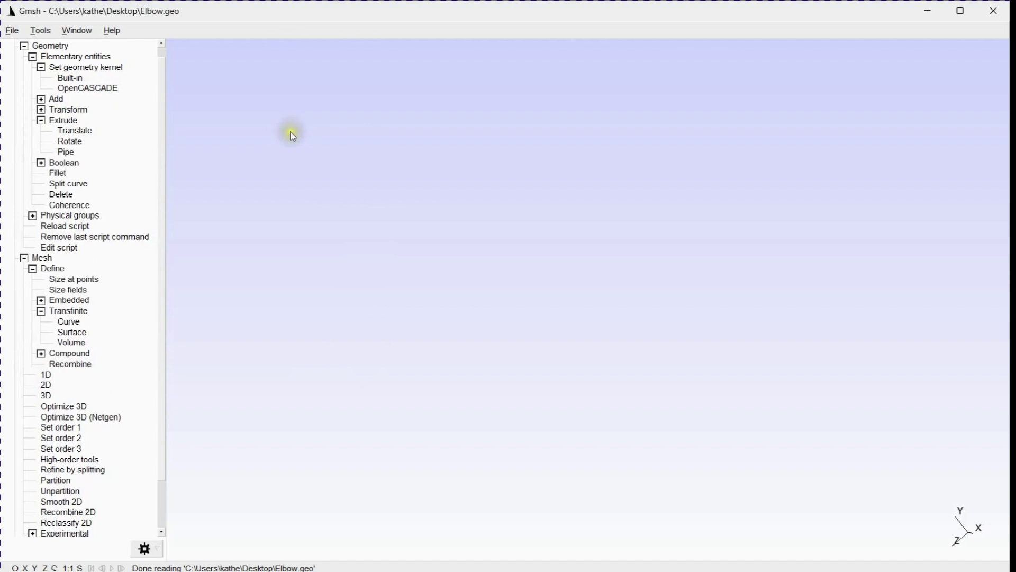
Add a circle of radius 100 centred at (0, 0, 0).
left_click(24, 258)
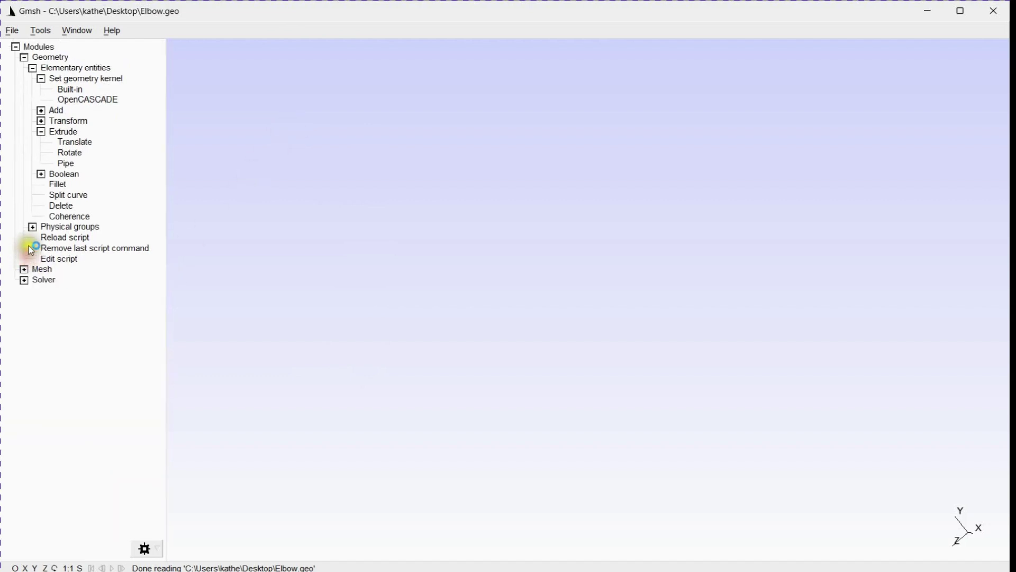
left_click(41, 110)
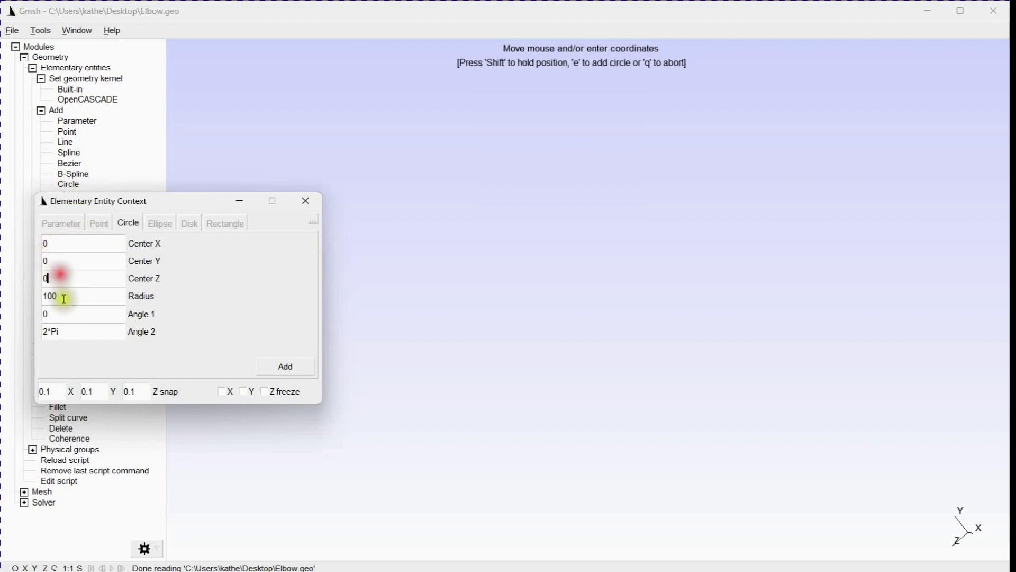
left_click_drag(63, 295, 42, 293)
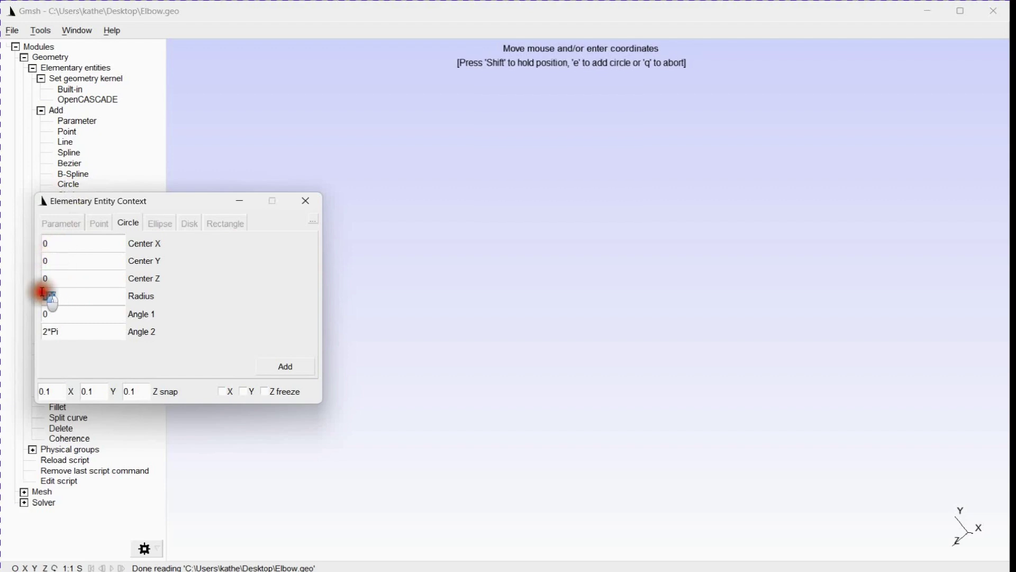
left_click(291, 377)
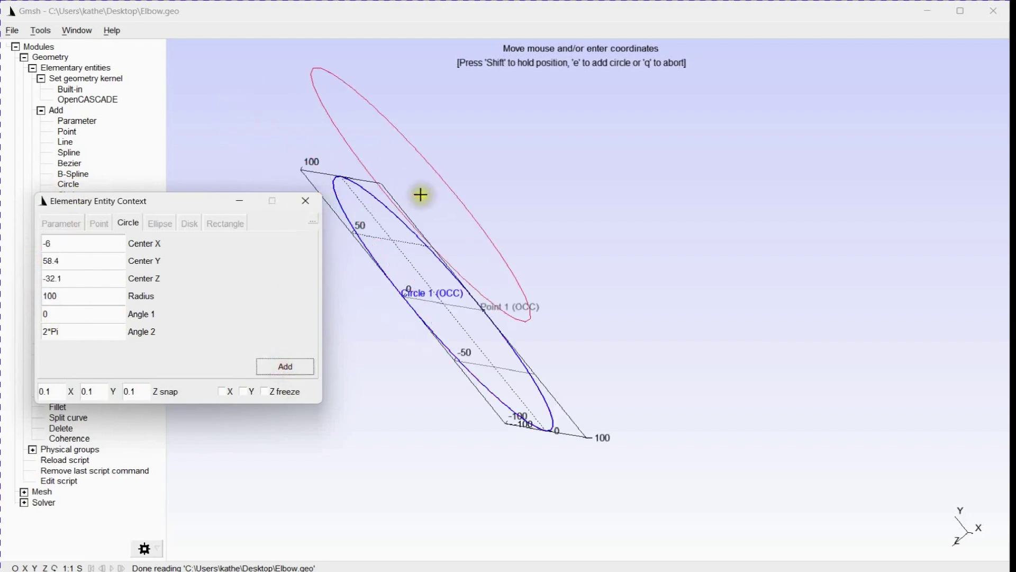
key("q")
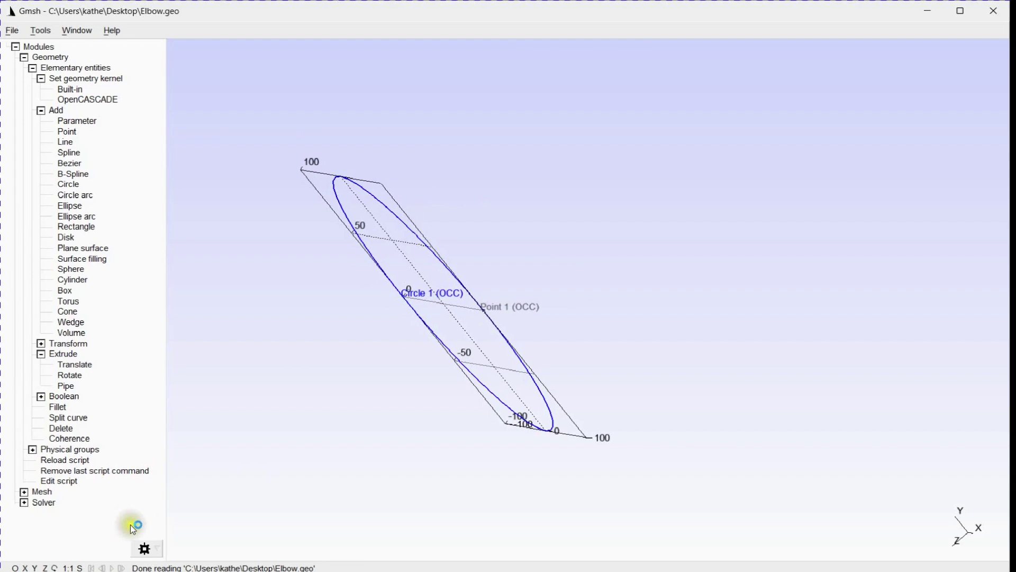
View the circle face-on along the Z axis, panned and zoomed into view.
left_click(46, 567)
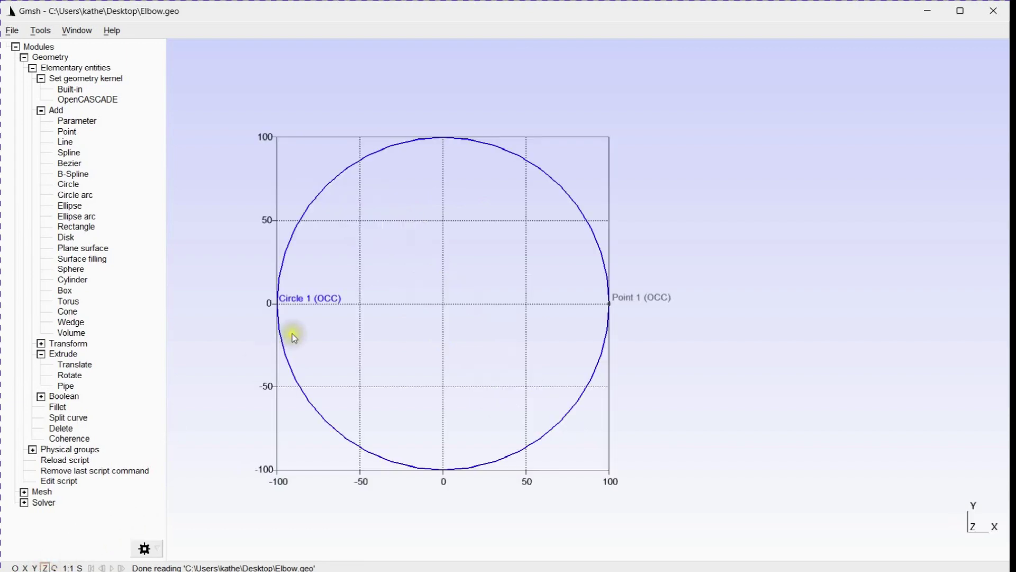
scroll(236, 297, "up", 1)
scroll(261, 279, "down", 3)
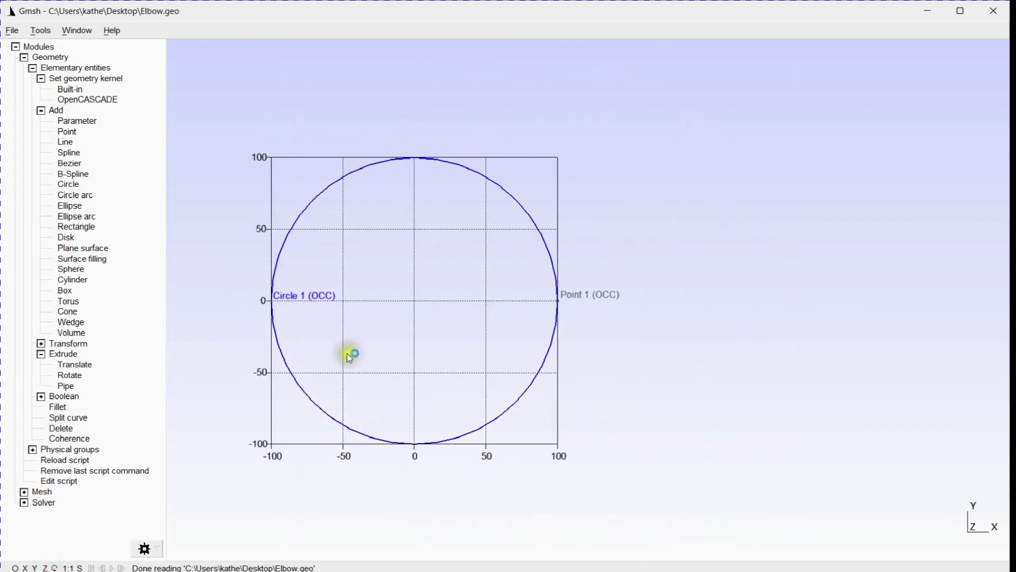
right_click_drag(419, 343, 487, 332)
middle_click_drag(466, 281, 476, 332)
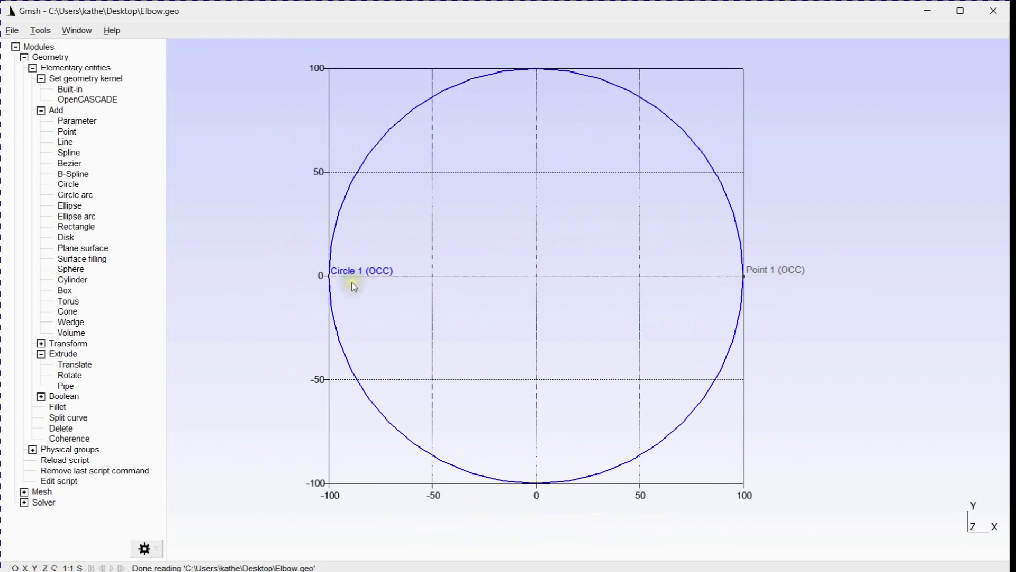
Add Point 2 at (0, 100, 0) on top of the circle.
left_click(64, 132)
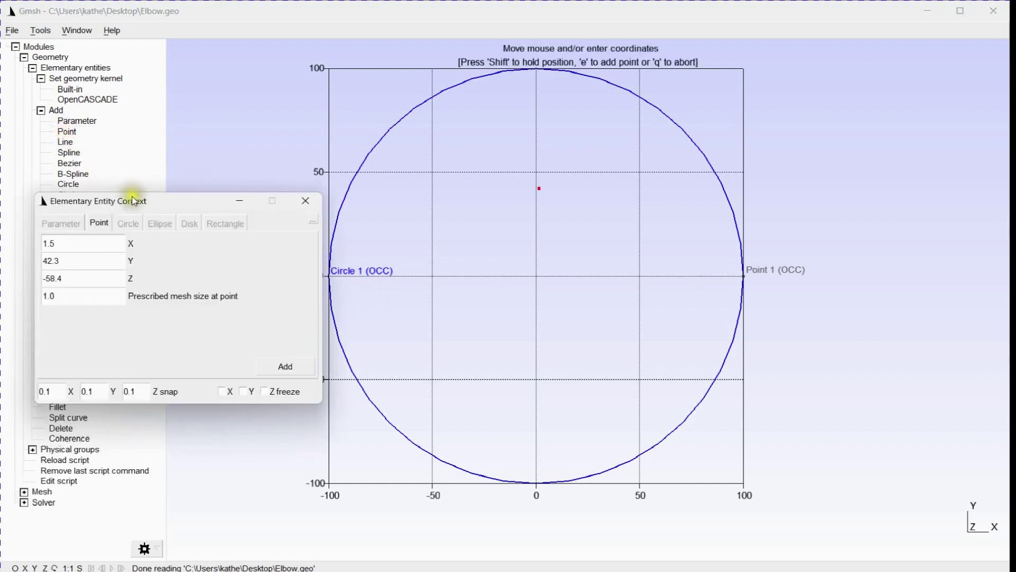
left_click_drag(134, 200, 120, 183)
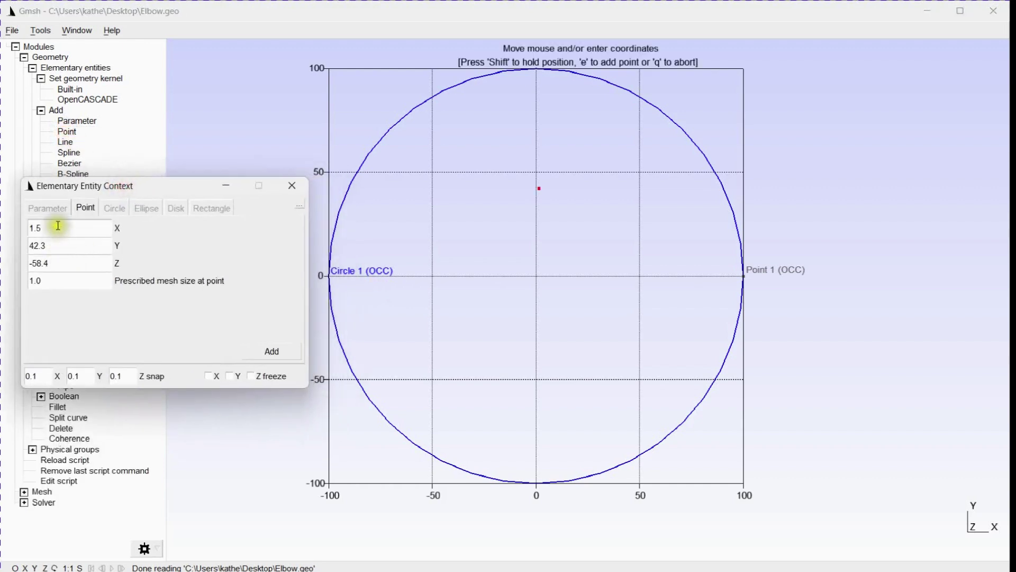
left_click_drag(58, 228, 12, 263)
type("01000")
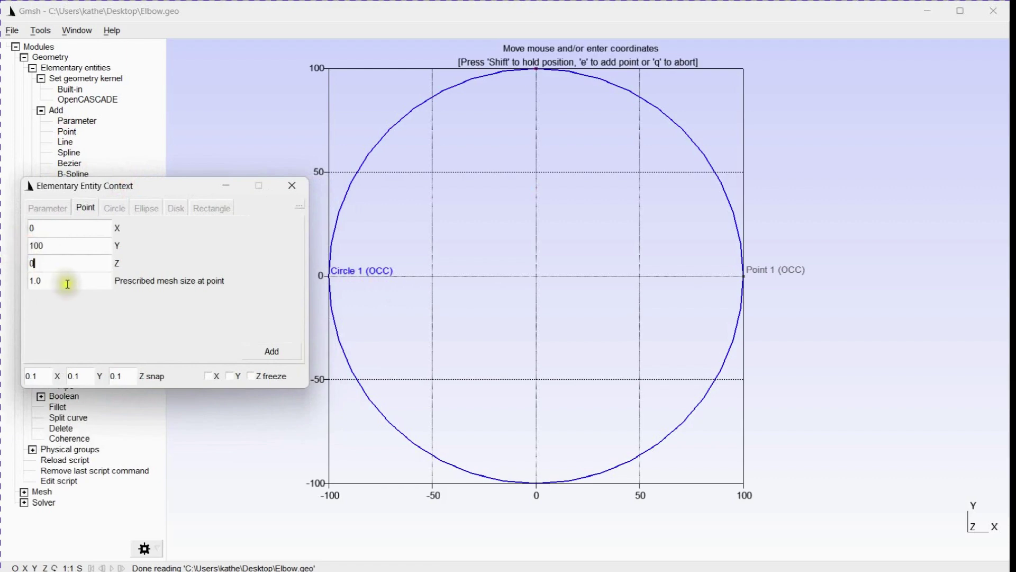
left_click(259, 351)
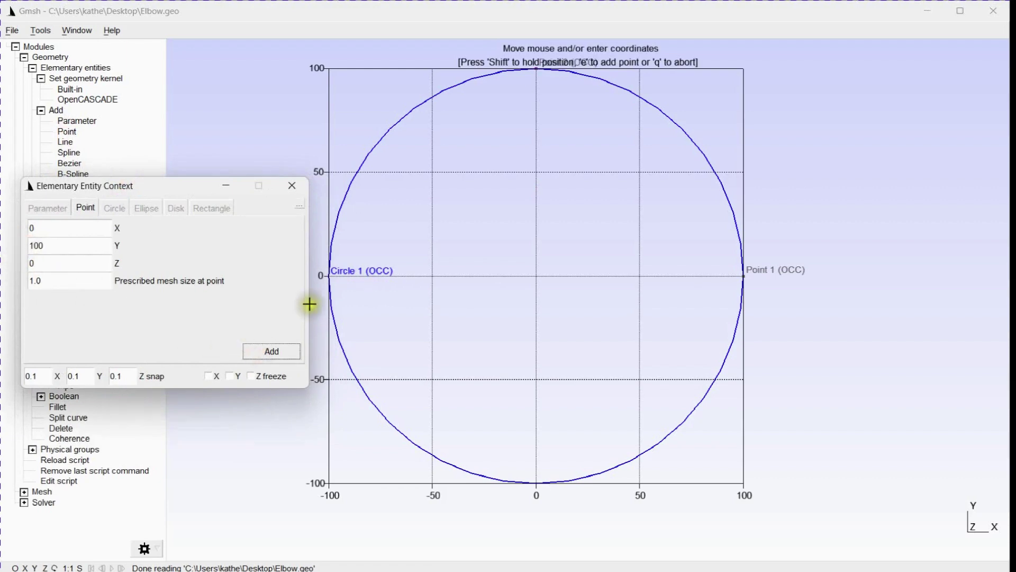
Enter coordinates (-100, 0, 0) for the point on the circle's left side.
scroll(453, 290, "down", 2)
scroll(453, 291, "up", 2)
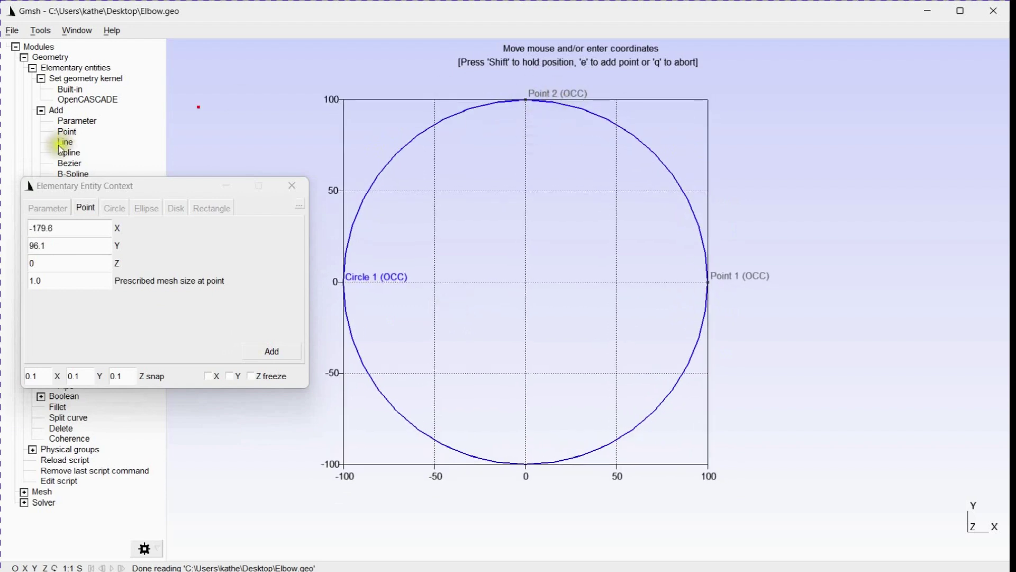
left_click_drag(54, 228, 13, 228)
type("-")
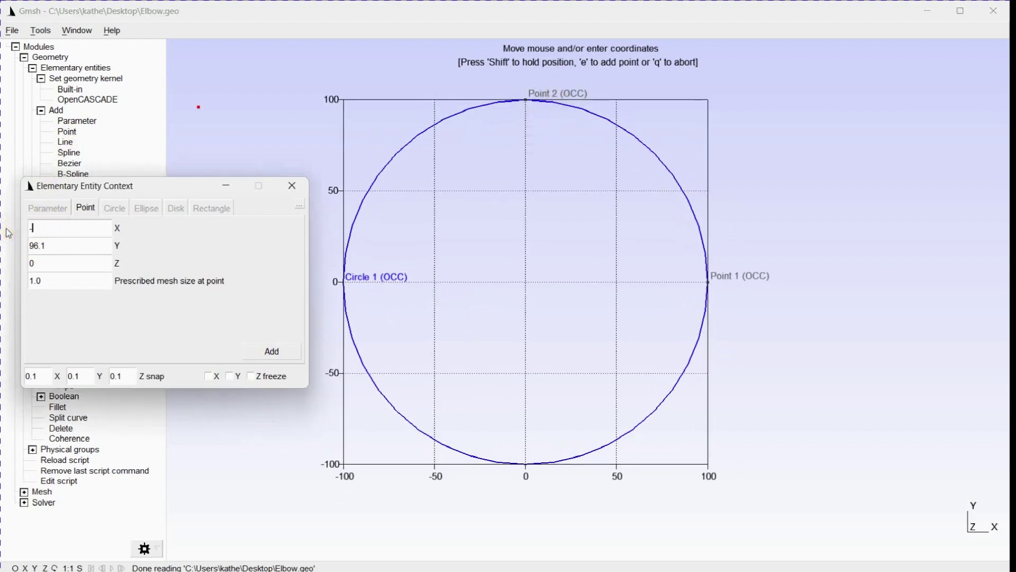
type("100")
double_click(47, 246)
type("0")
left_click(48, 262)
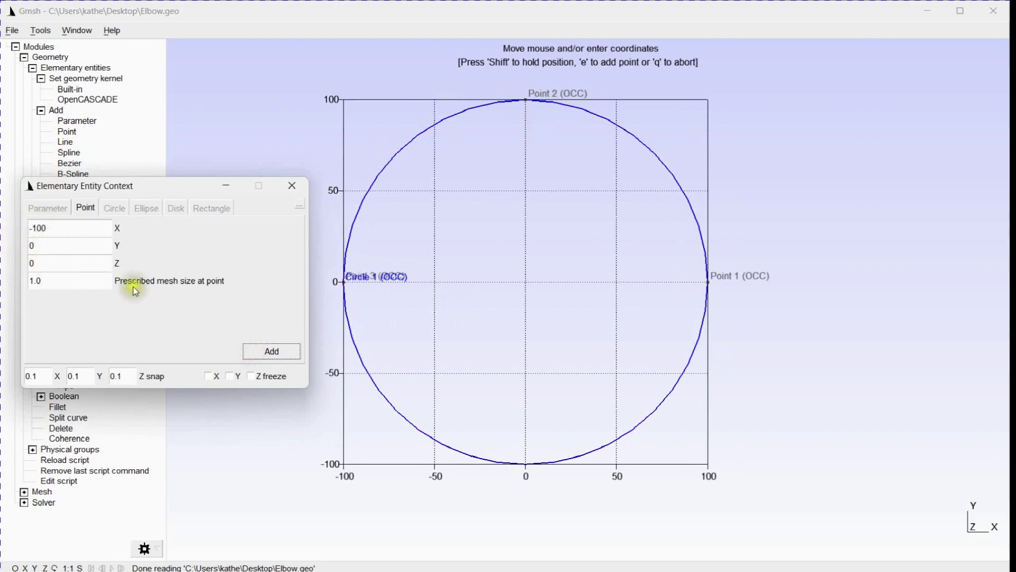
Add Point 4 at (0, -100, 0) on the circle's bottom.
left_click_drag(48, 227, 29, 226)
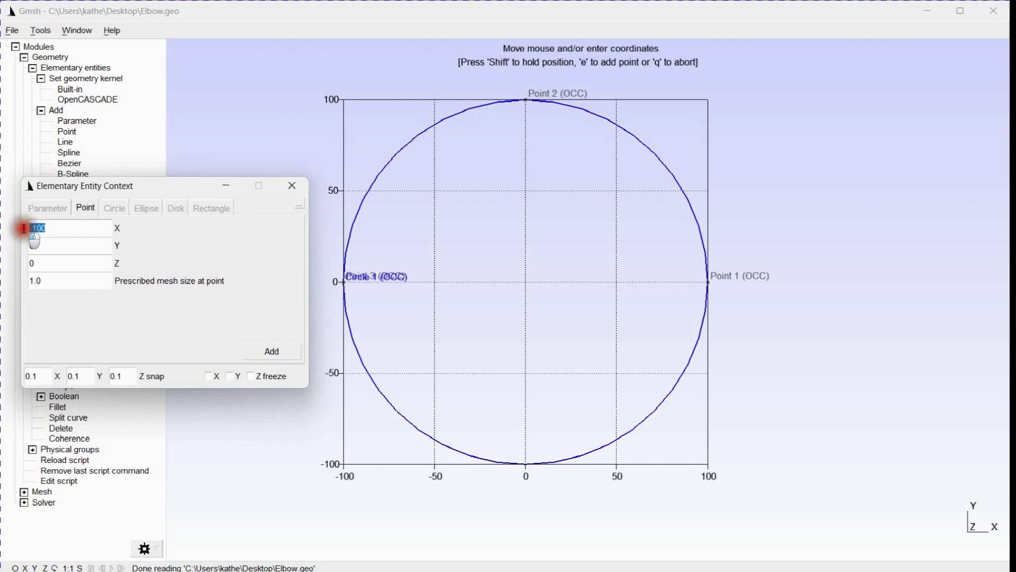
type("0")
left_click(27, 246)
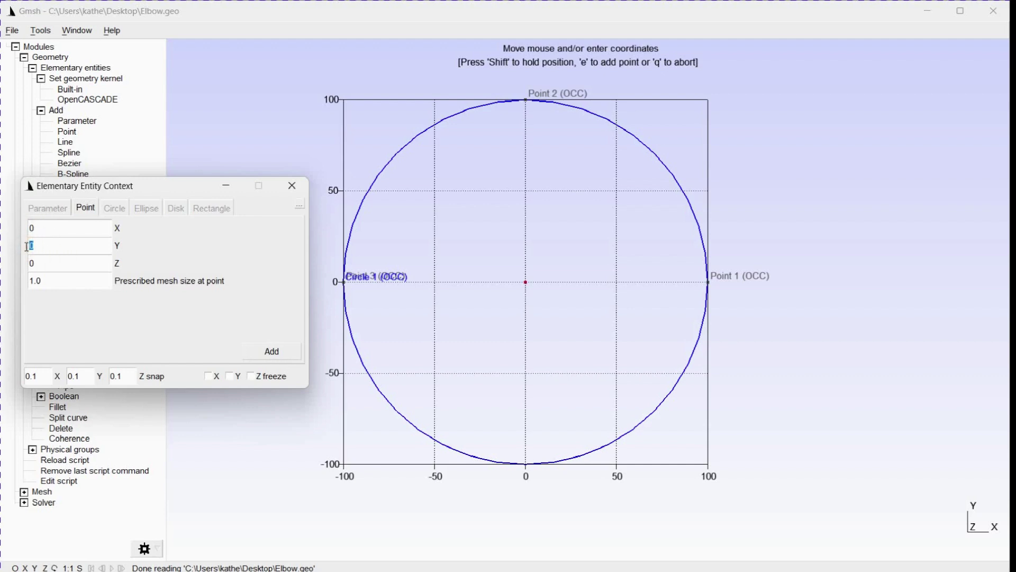
type("-100")
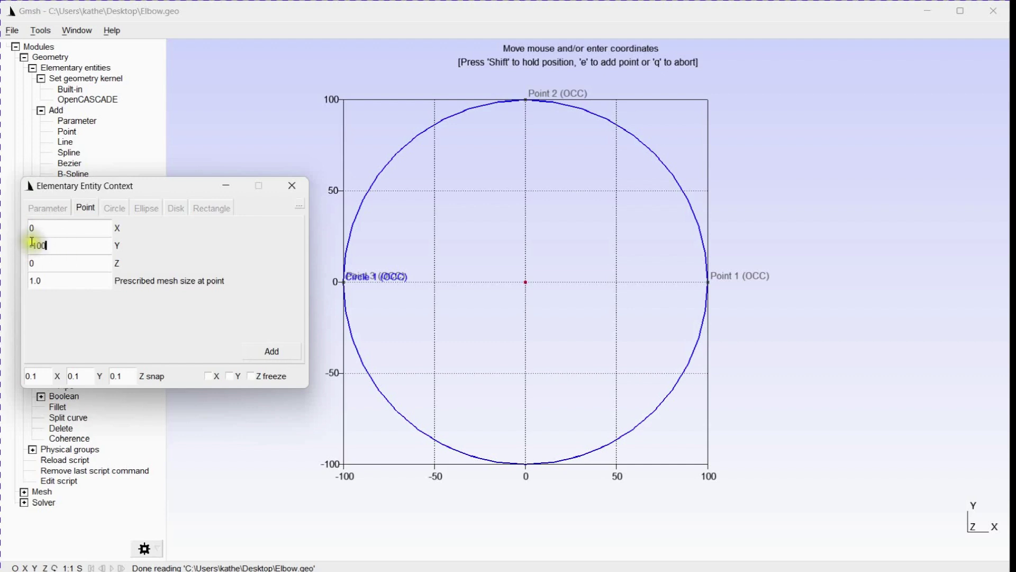
left_click_drag(50, 246, 26, 245)
left_click(257, 349)
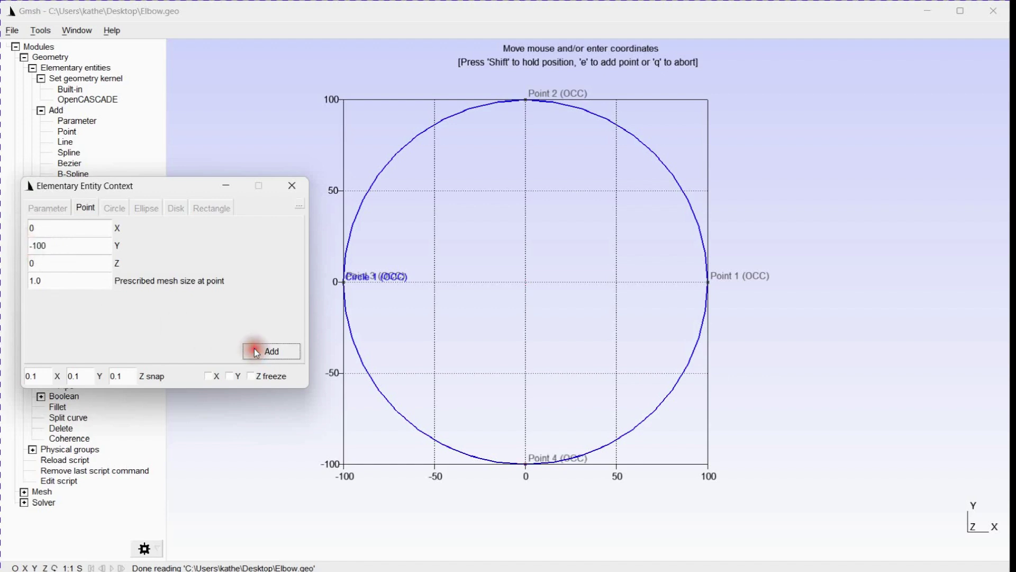
left_click_drag(50, 228, 14, 246)
Add the inner points at (40, 0) and (-40, 0).
type("40")
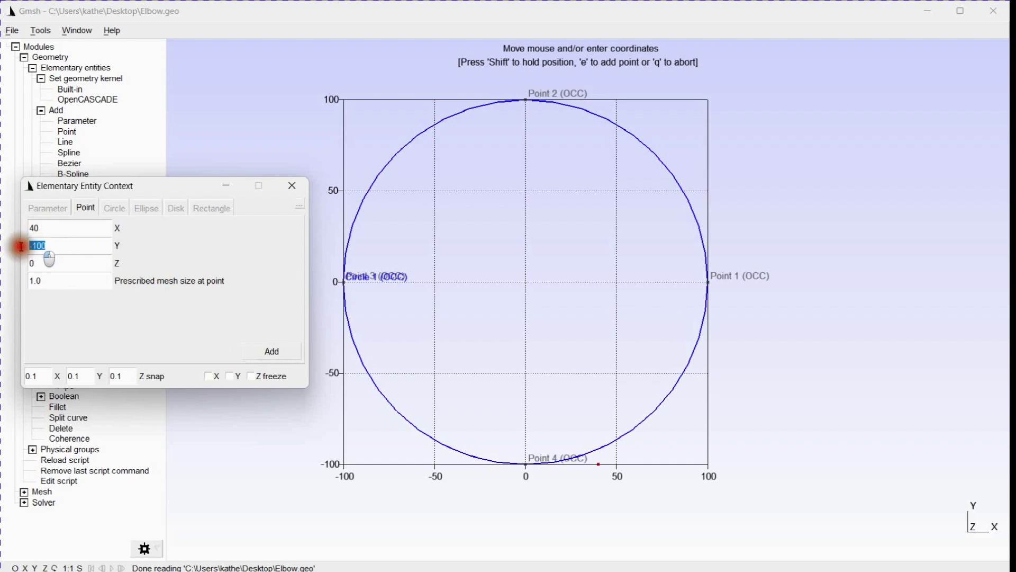
type("0")
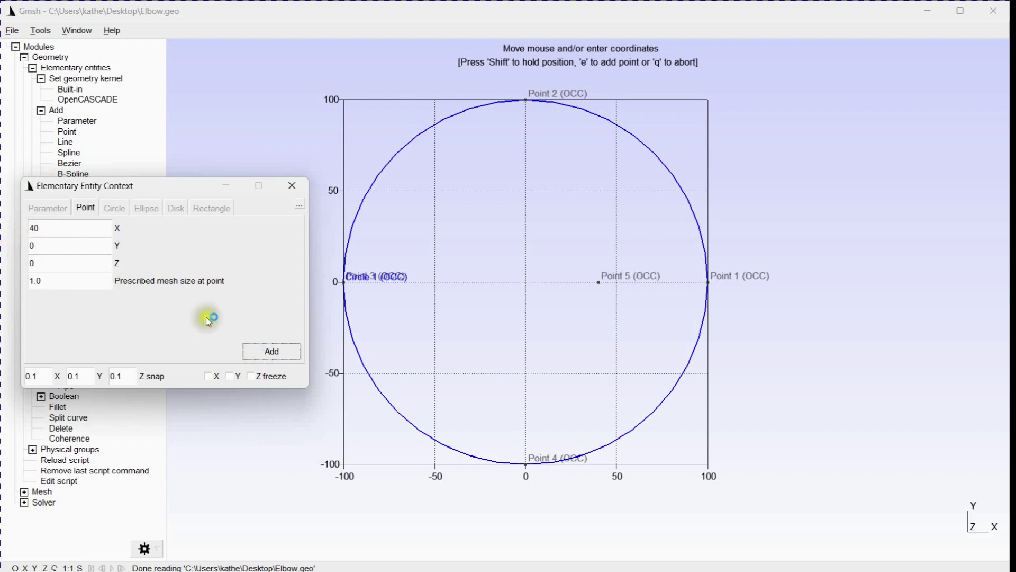
left_click_drag(48, 227, 30, 227)
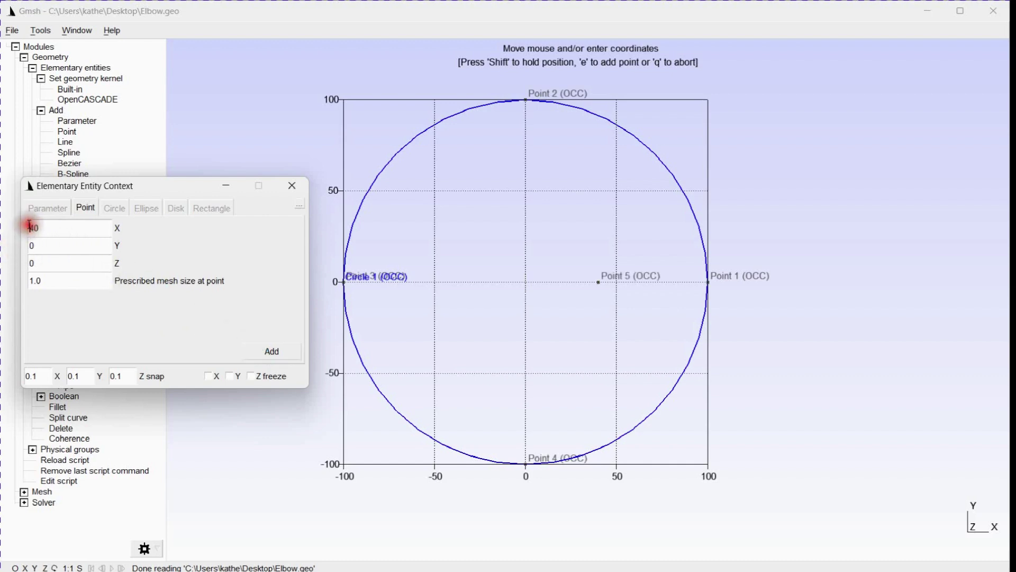
left_click(261, 347)
Add the inner point at (0, -40) and close the point entry window.
left_click_drag(53, 228, 34, 247)
type("040")
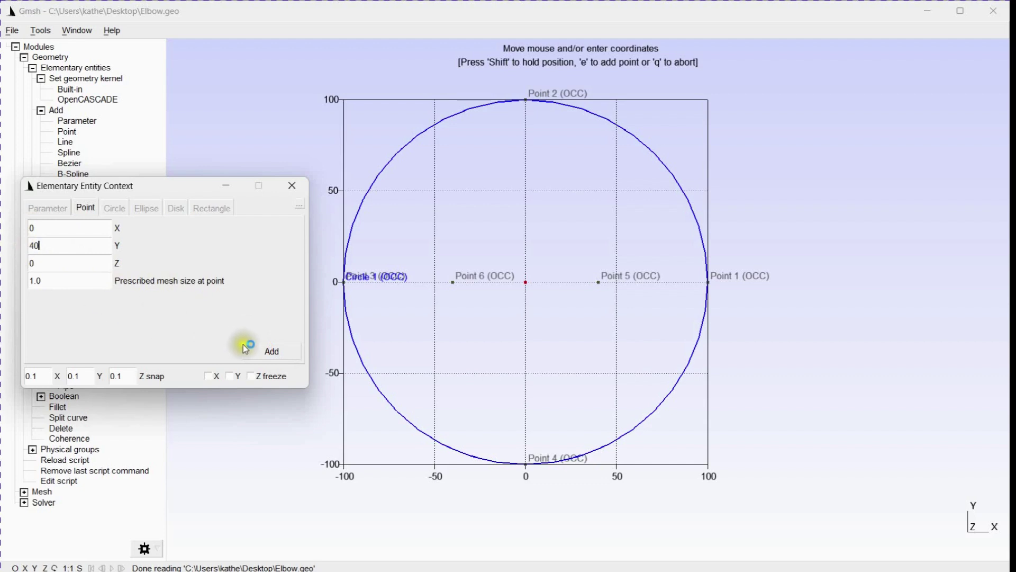
left_click(30, 246)
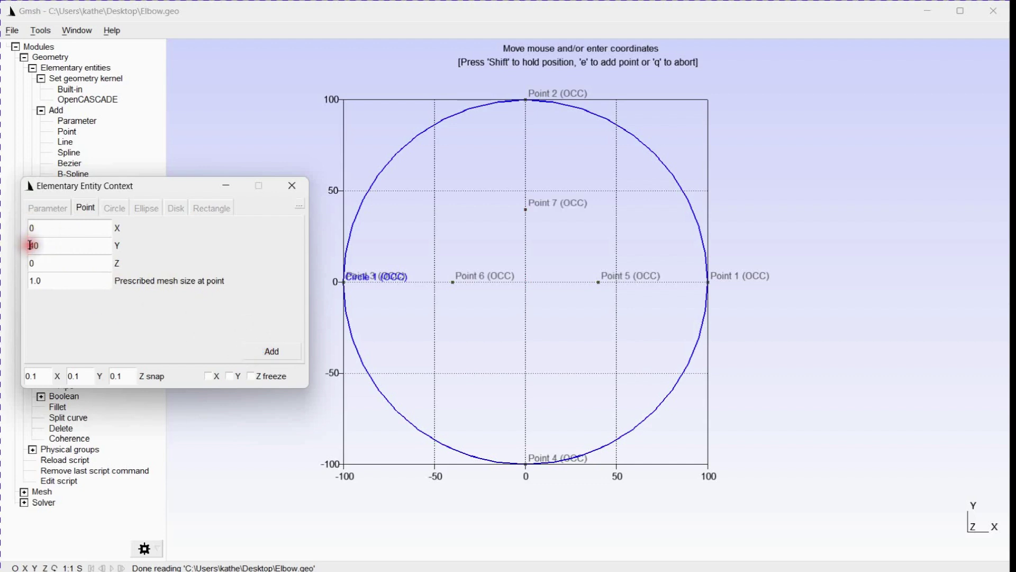
type("-")
left_click(264, 345)
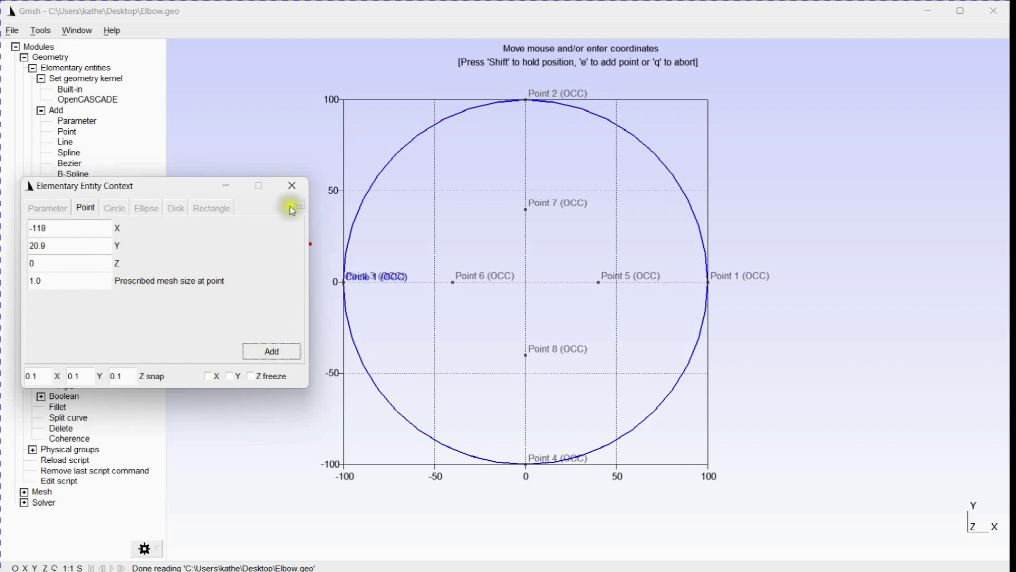
left_click(291, 186)
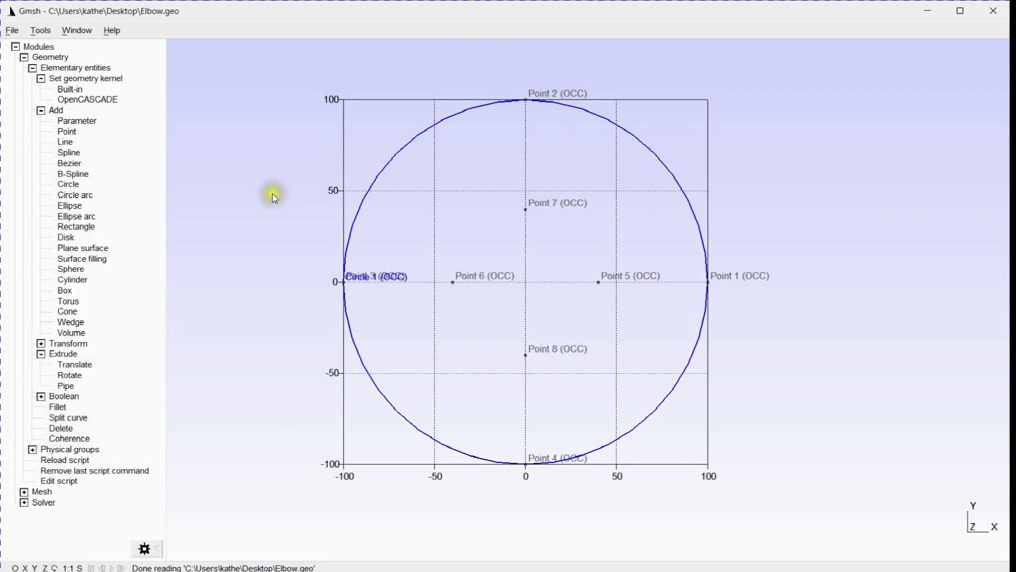
scroll(270, 212, "up", 3)
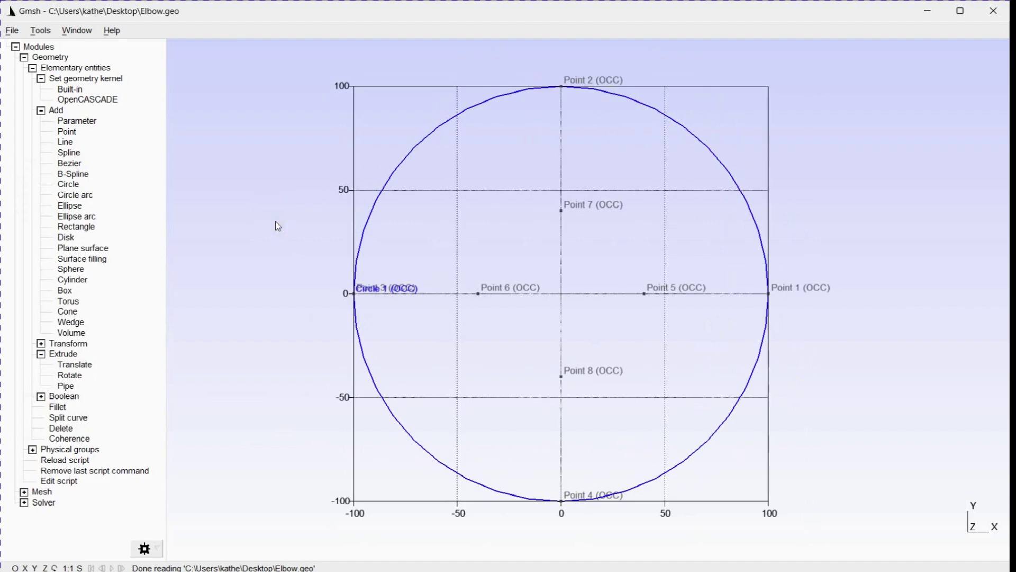
Draw lines from Point 5 to Point 1 and from Point 7 to Point 2.
left_click(64, 143)
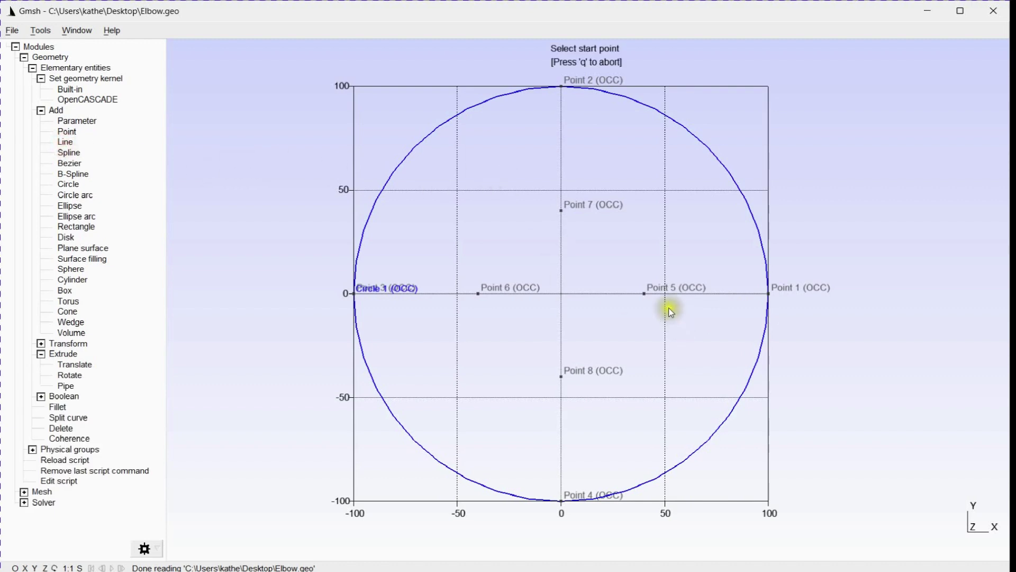
left_click(644, 297)
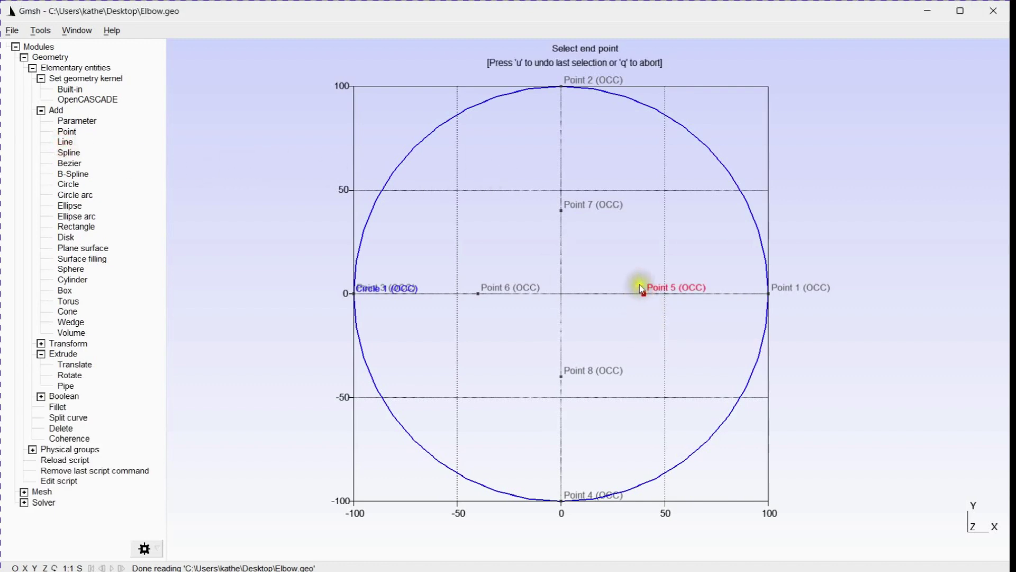
left_click(769, 291)
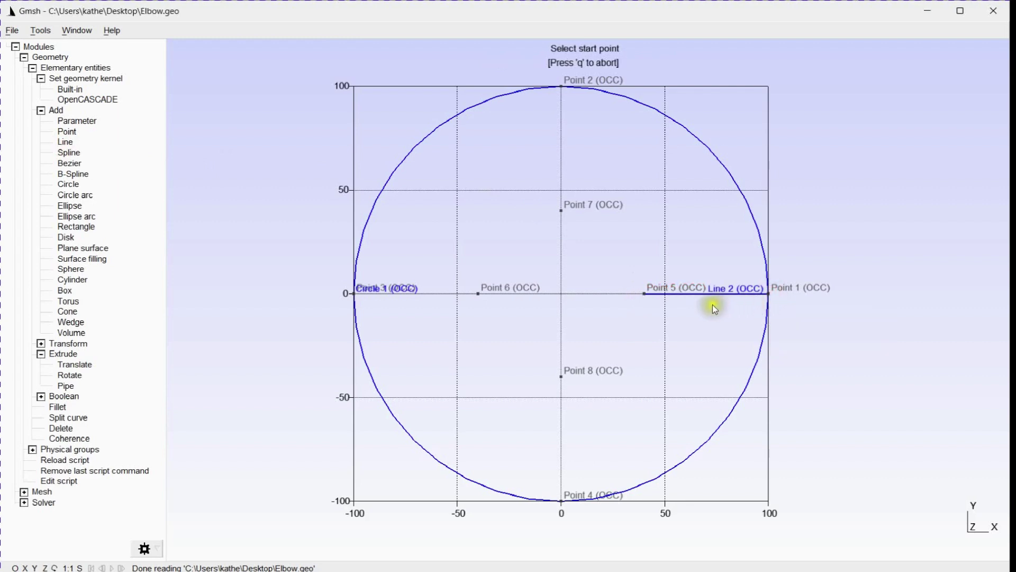
left_click(562, 211)
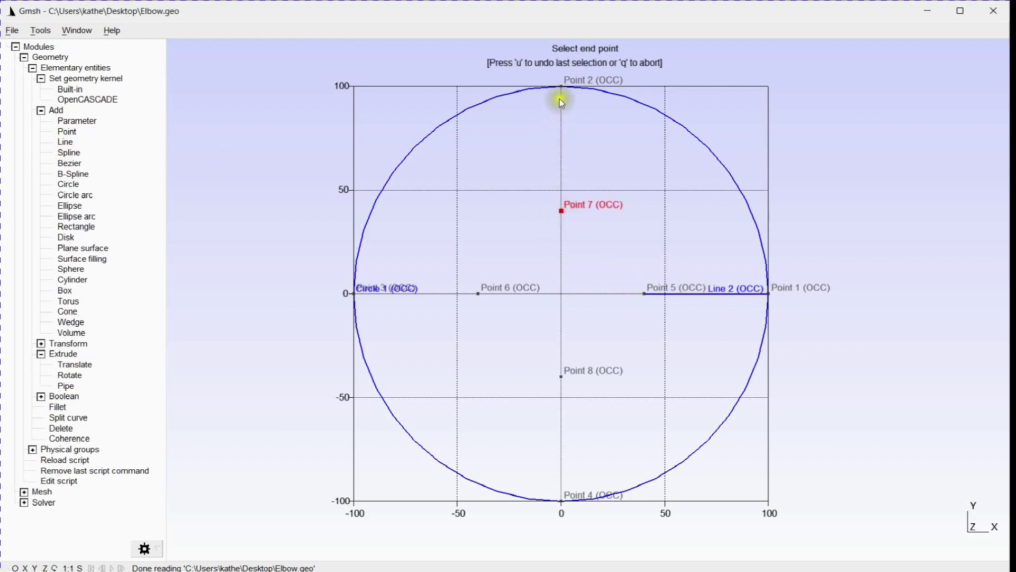
left_click(562, 85)
scroll(561, 85, "up", 2)
scroll(559, 106, "down", 4)
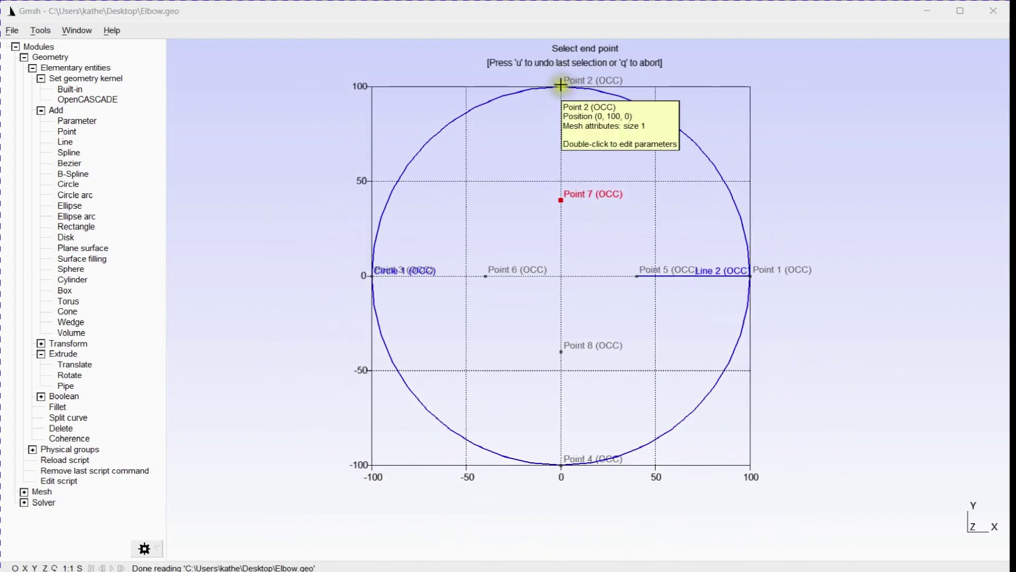
left_click(560, 87)
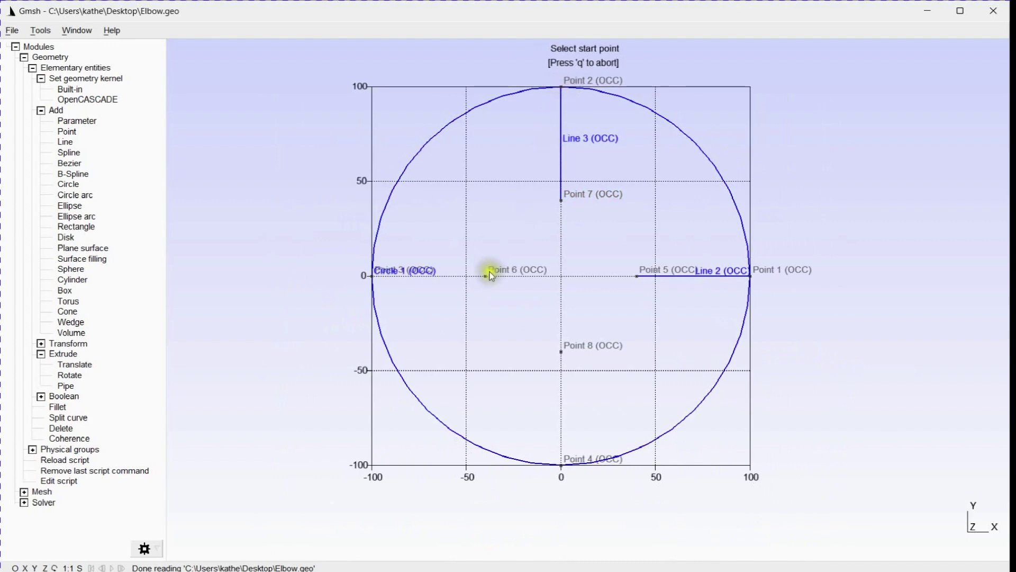
Draw lines from Point 6 to the circle's left point and from Point 8 to Point 4.
left_click(487, 276)
scroll(488, 276, "up", 2)
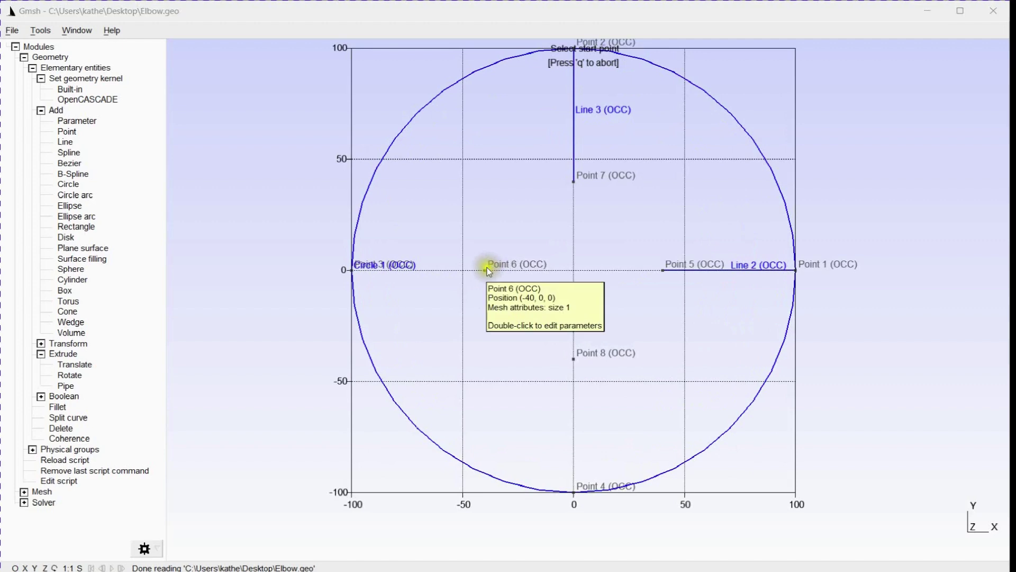
left_click(486, 271)
left_click(352, 270)
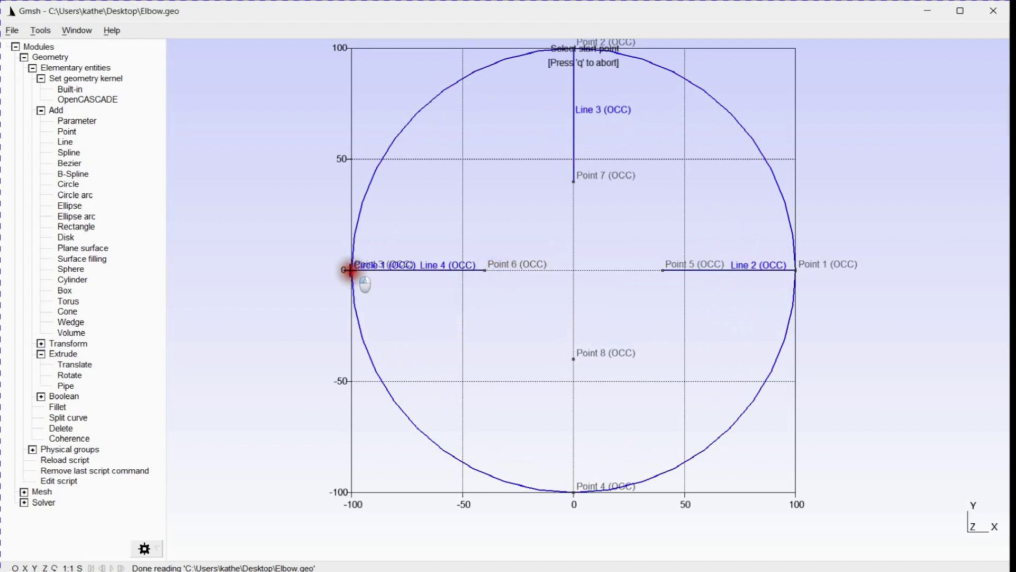
scroll(572, 370, "up", 2)
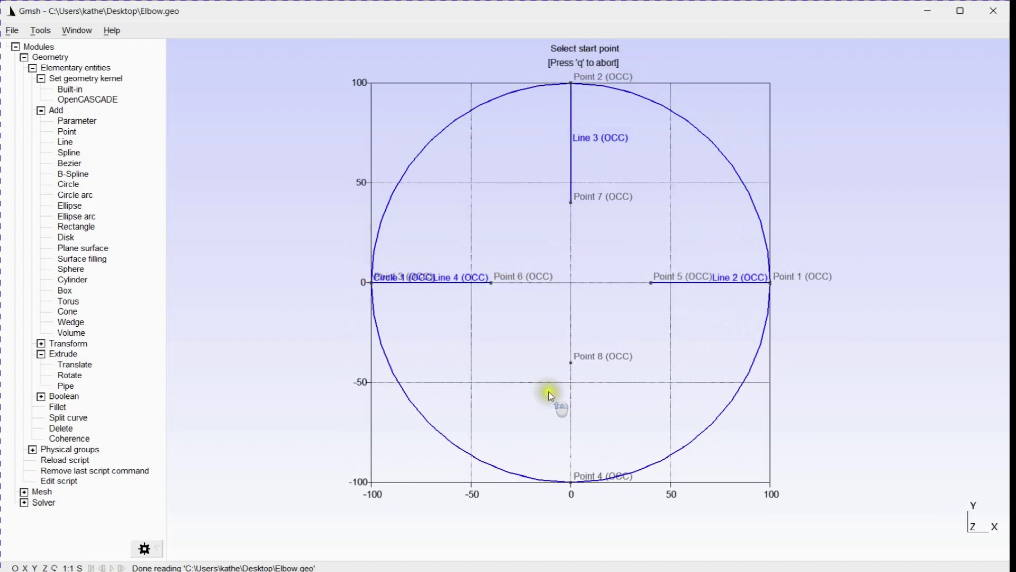
left_click(576, 356)
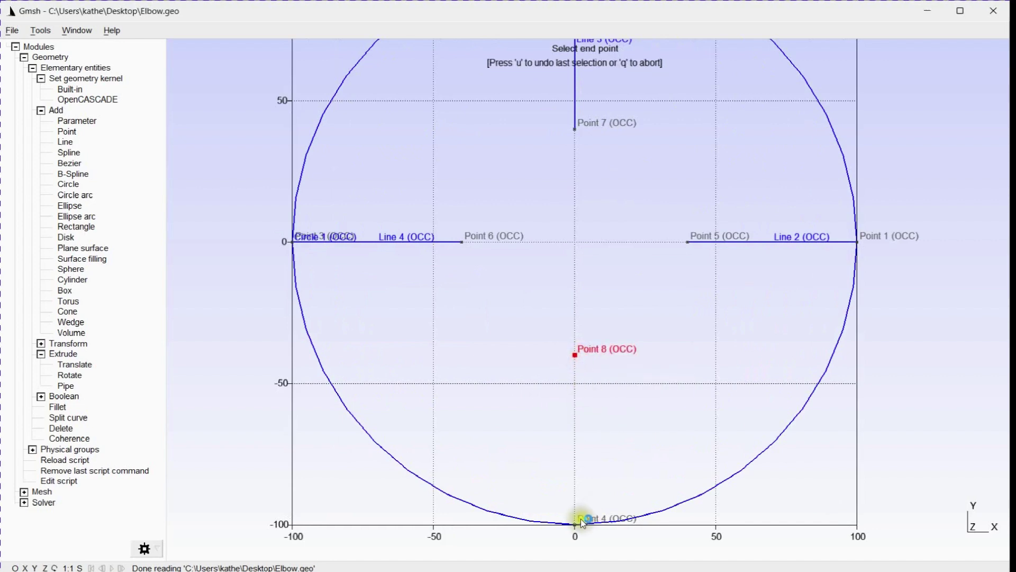
left_click(575, 524)
scroll(539, 388, "down", 3)
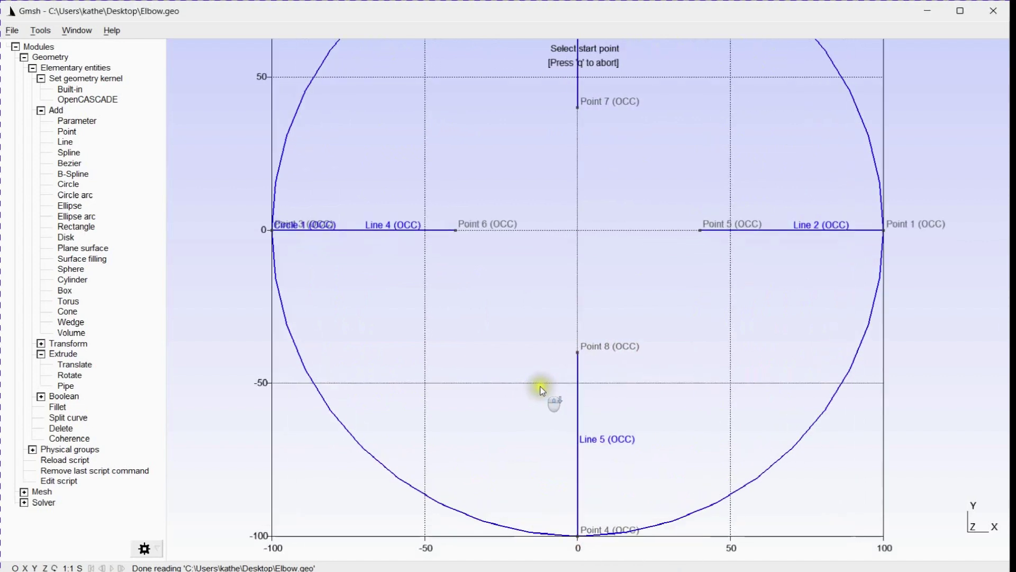
scroll(540, 391, "up", 1)
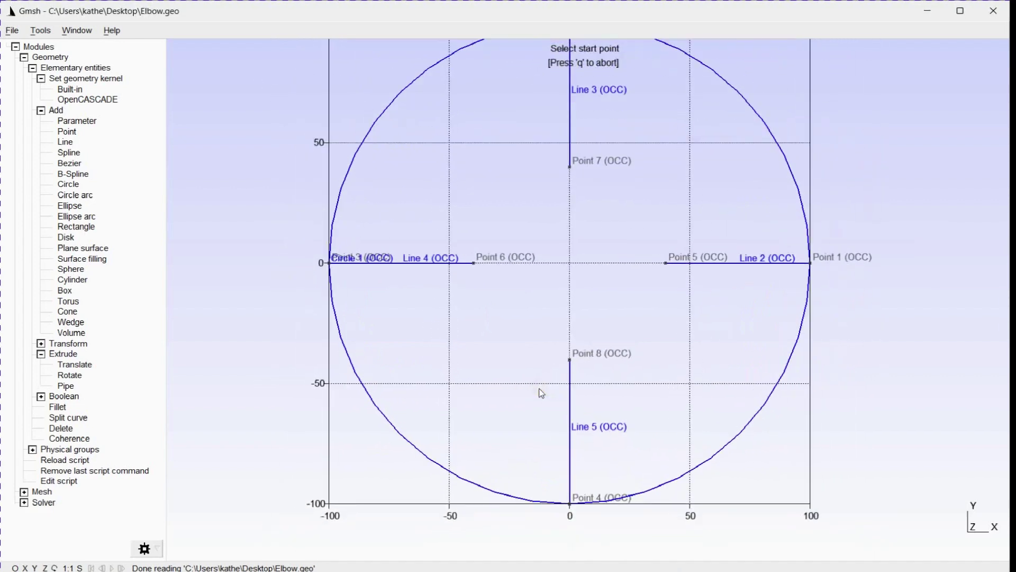
Draw Lines 6–9 joining Points 5, 7, 6 and 8 into a closed diamond, then exit line mode.
left_click(666, 261)
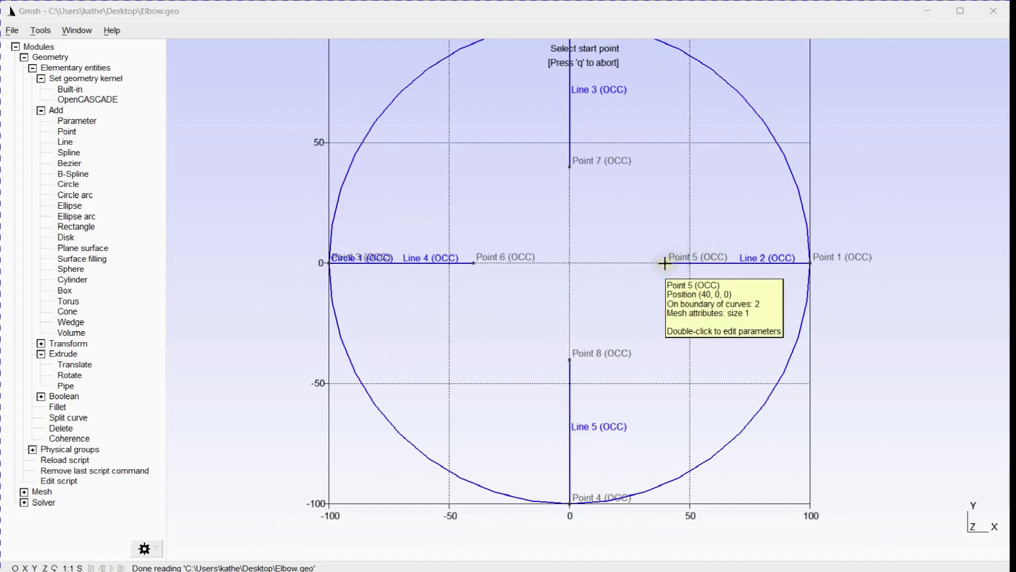
left_click(570, 168)
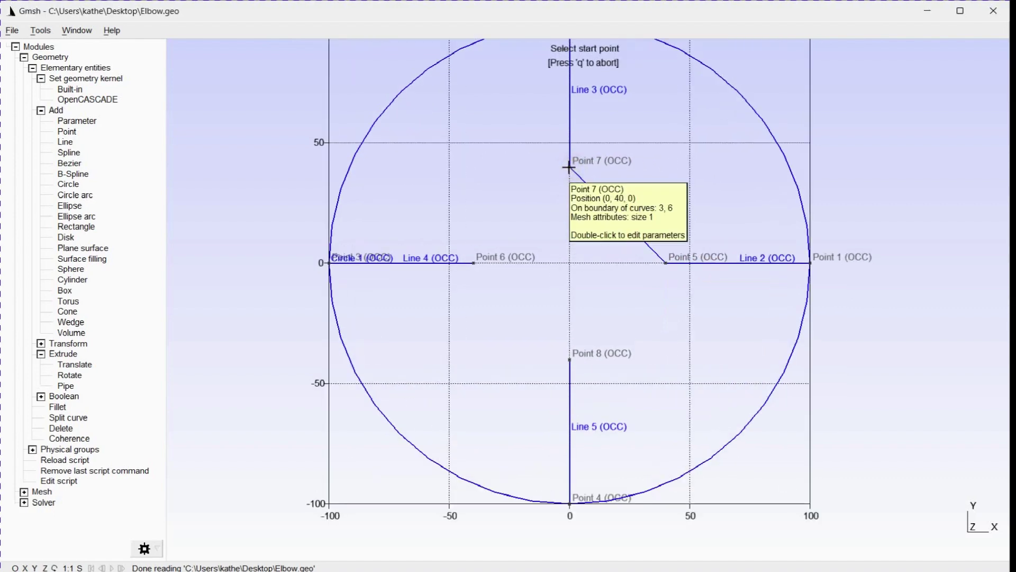
left_click(570, 168)
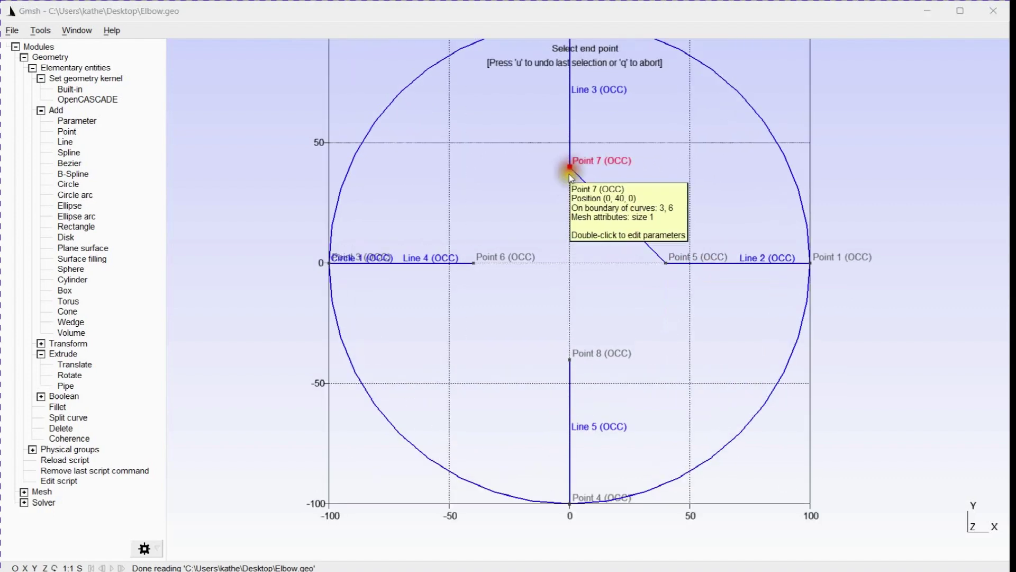
left_click(476, 263)
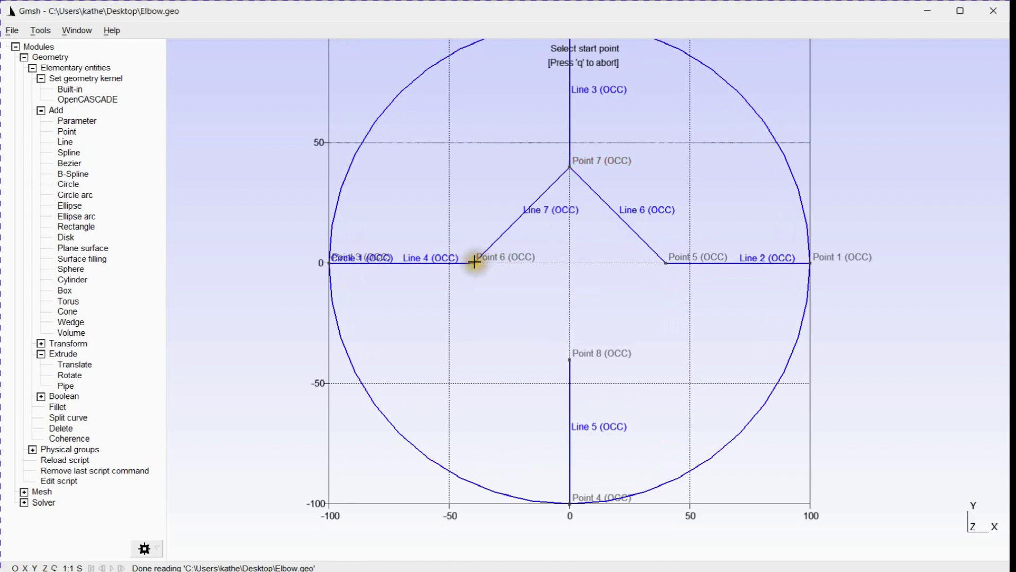
left_click(474, 263)
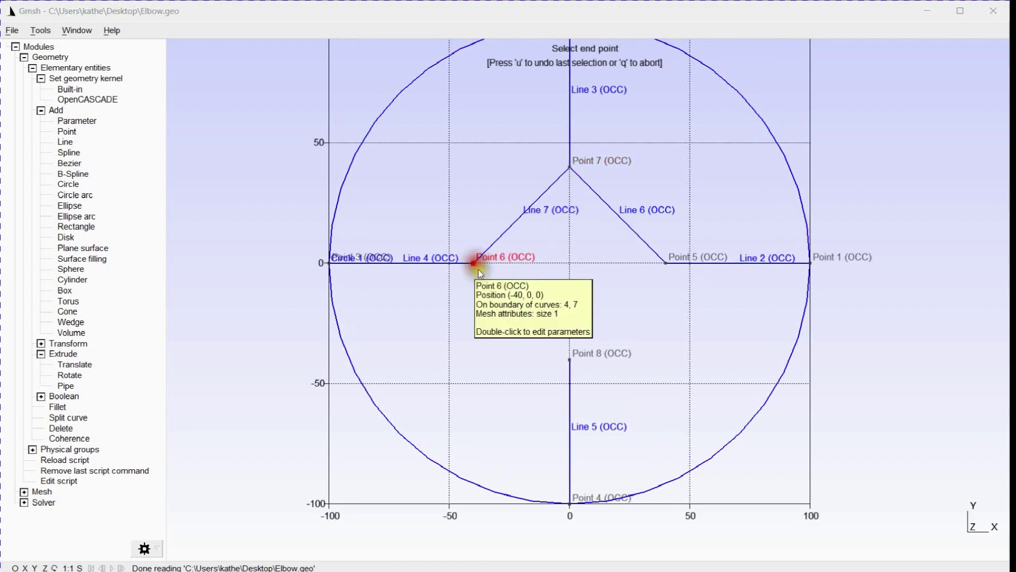
left_click(570, 359)
left_click(570, 359)
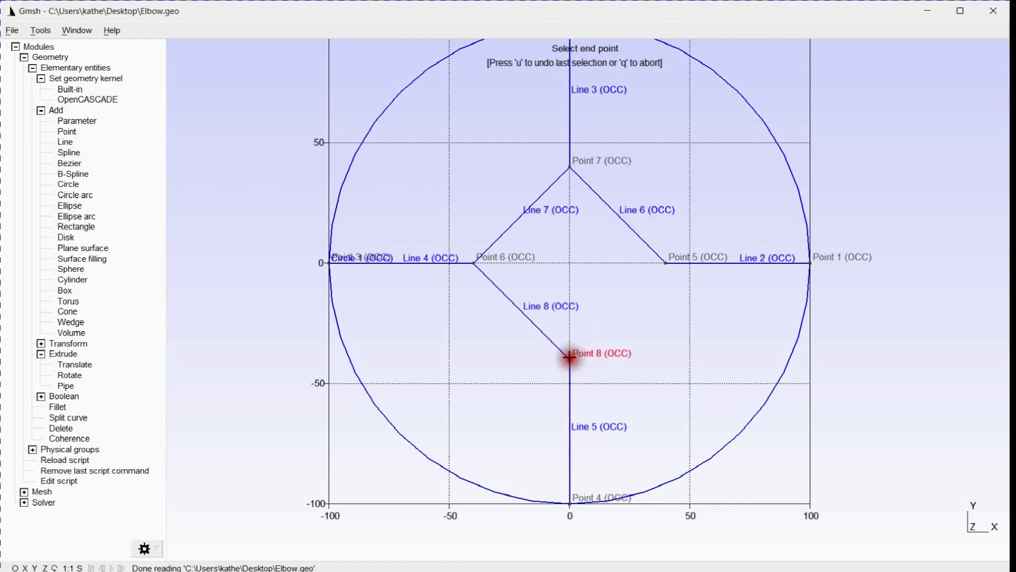
left_click(665, 264)
scroll(654, 270, "up", 3)
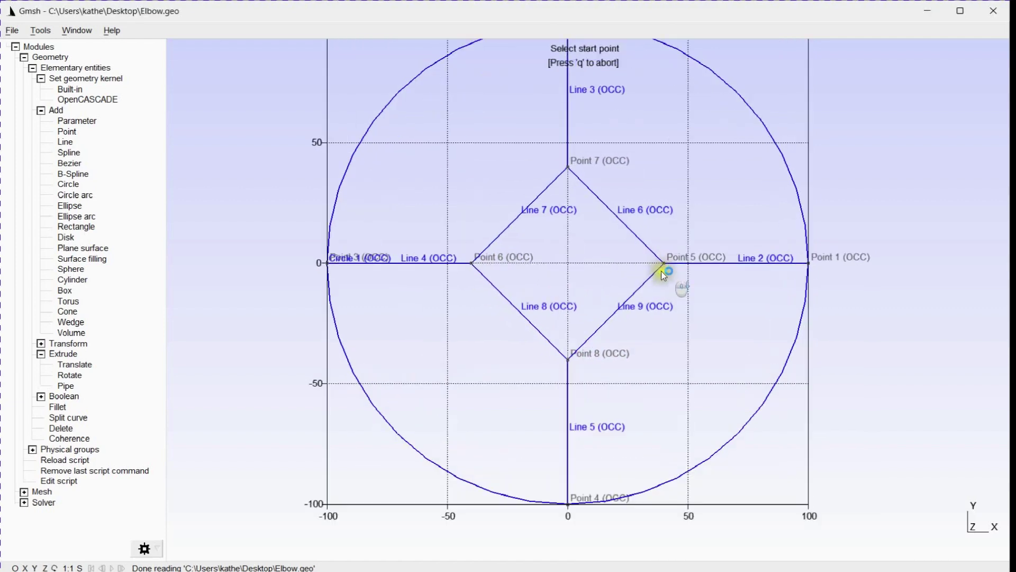
scroll(609, 294, "up", 1)
scroll(609, 295, "down", 5)
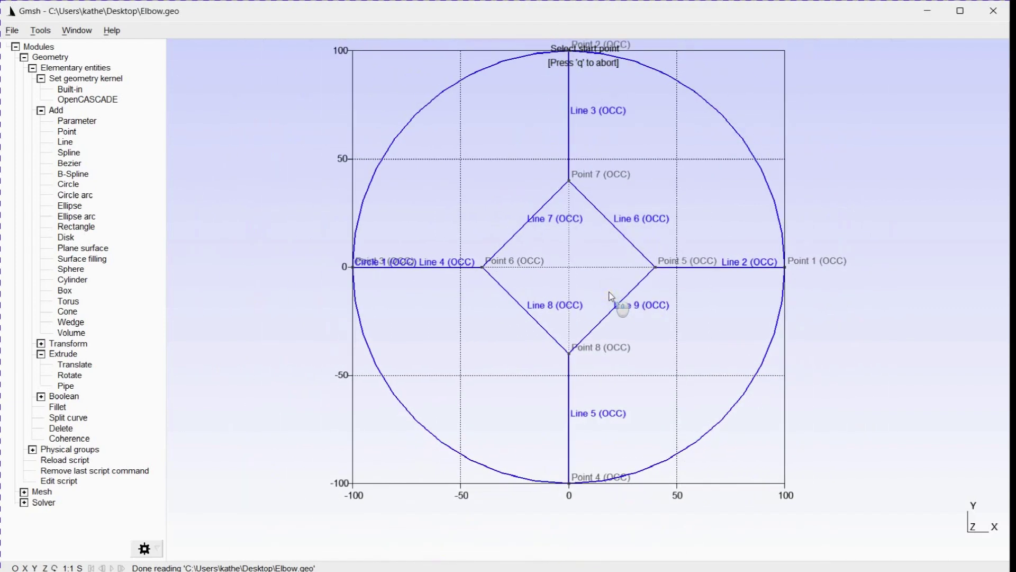
scroll(608, 296, "down", 2)
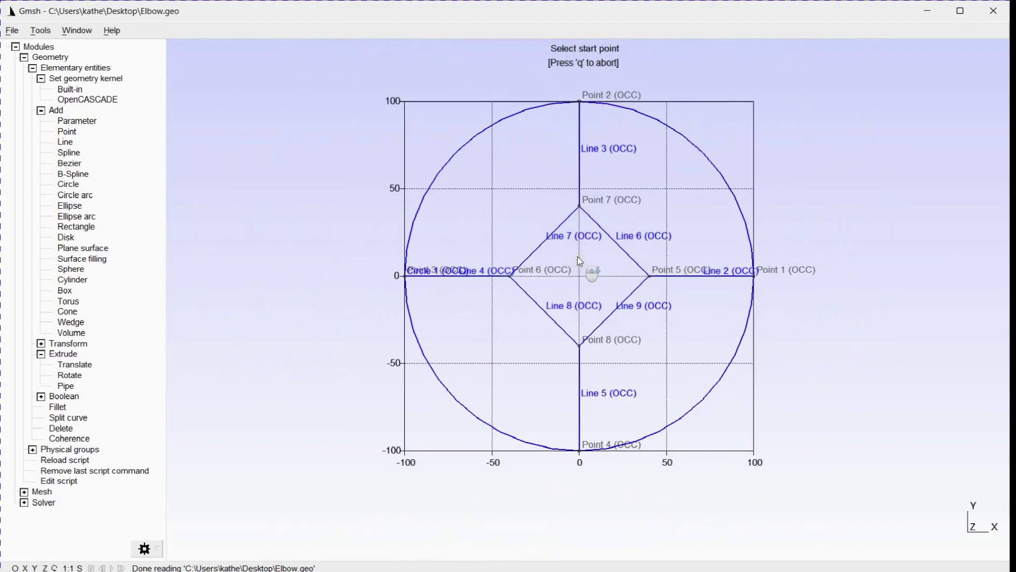
key("q")
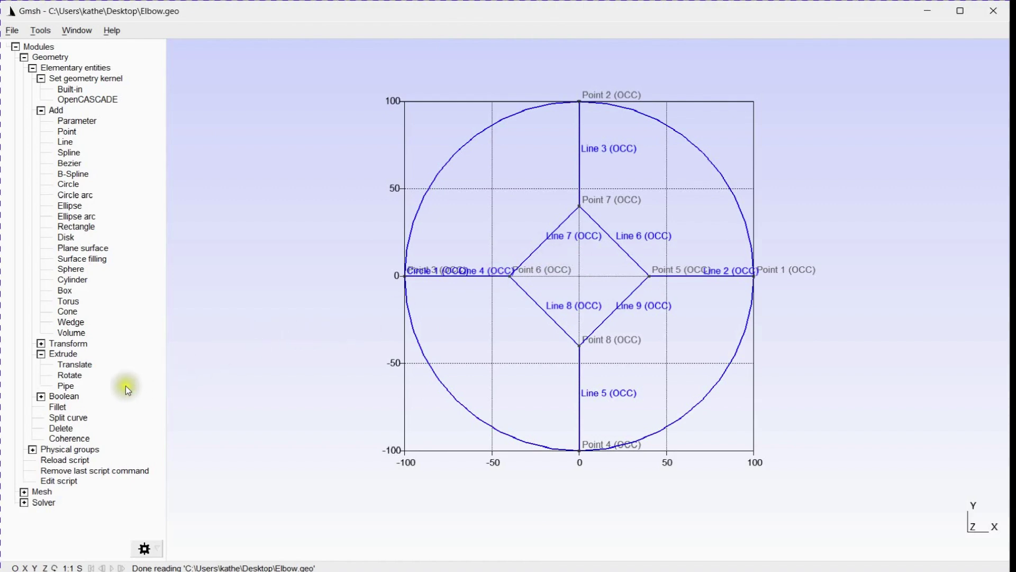
Run Coherence to split the circle into Circles 10–13, then zoom in on Point 9 to verify.
left_click(79, 440)
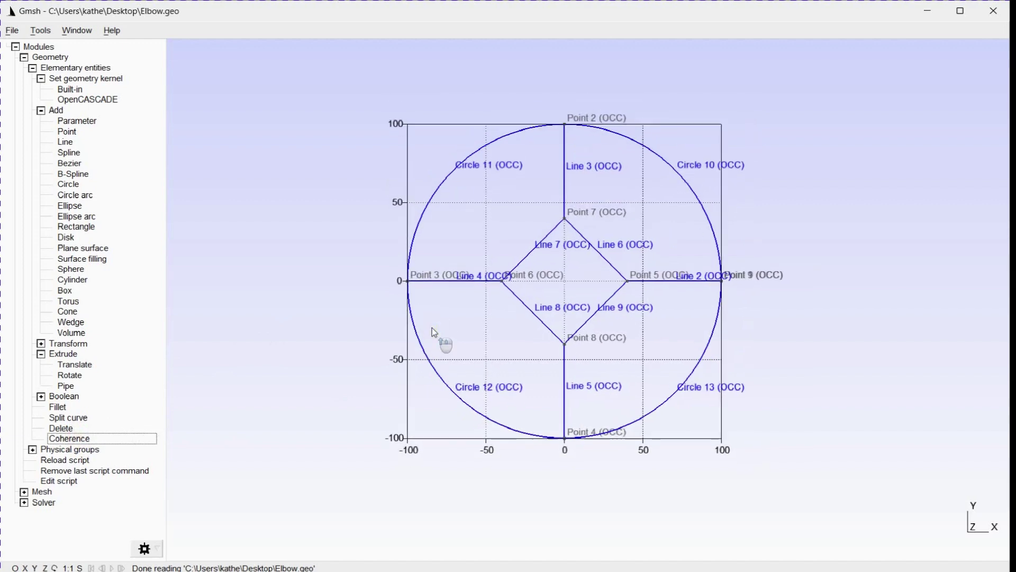
scroll(437, 297, "down", 3)
scroll(434, 305, "up", 2)
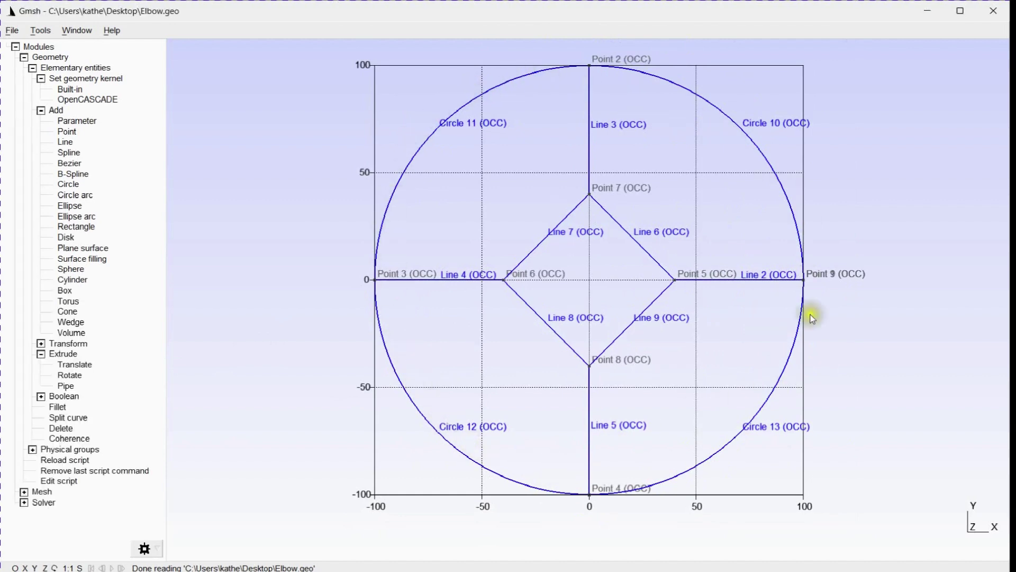
middle_click_drag(812, 318, 842, 455)
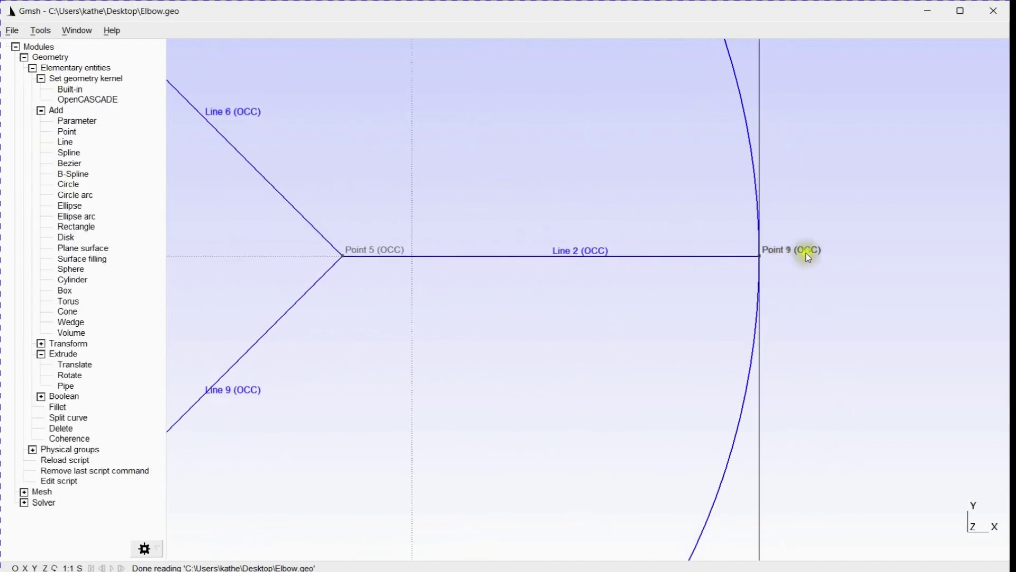
scroll(793, 261, "down", 8)
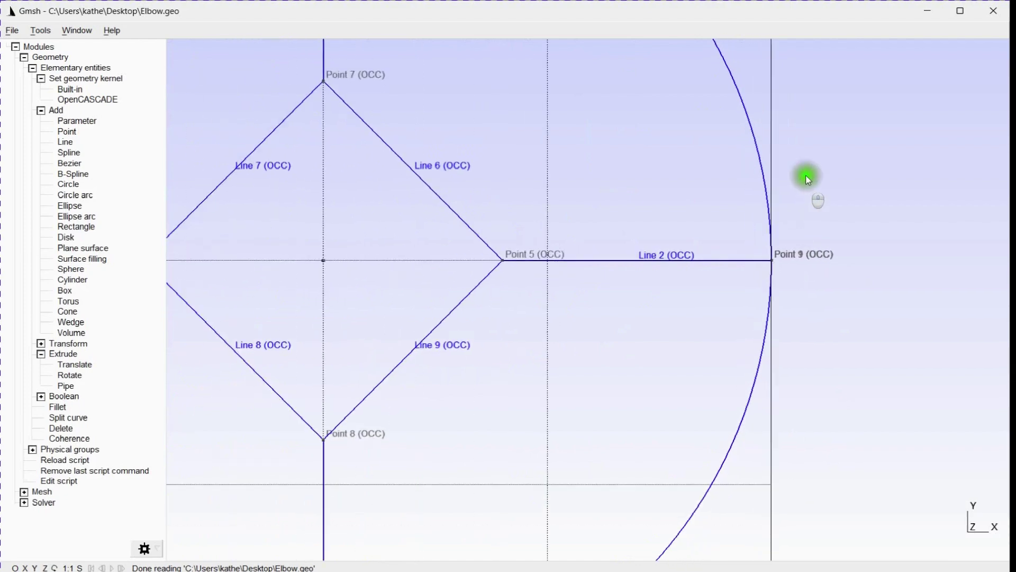
scroll(794, 243, "down", 3)
scroll(802, 218, "up", 1)
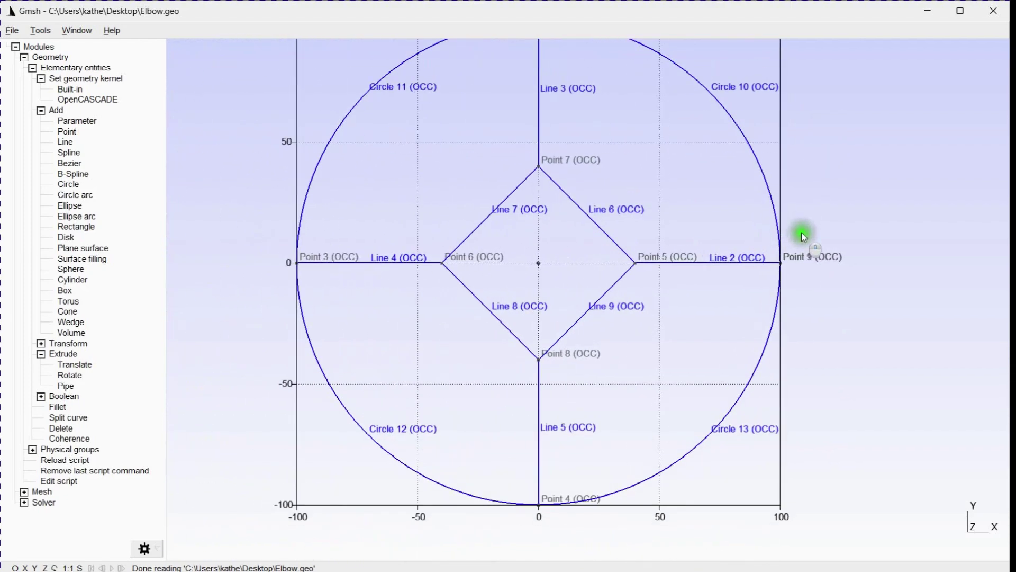
scroll(846, 245, "down", 2)
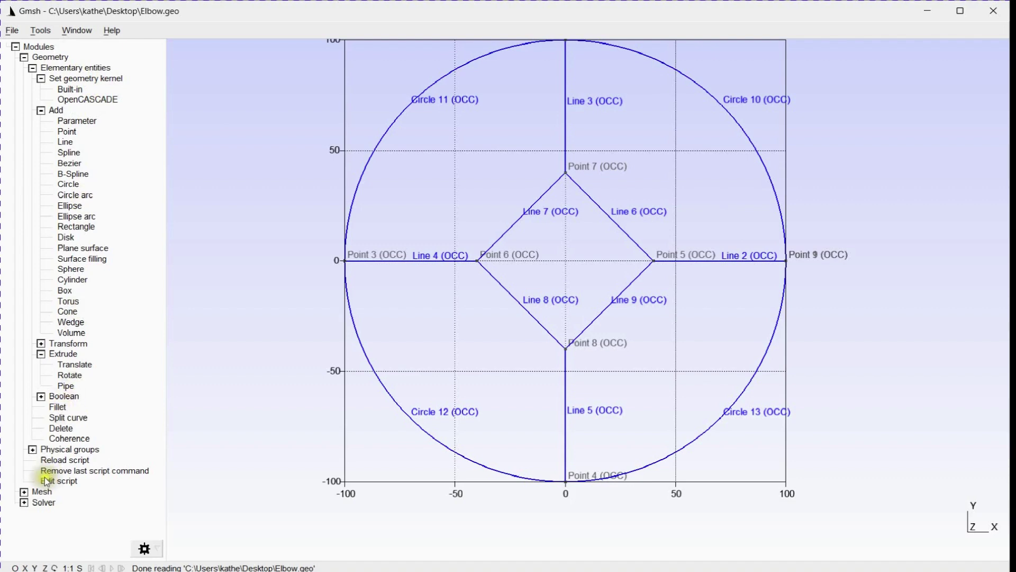
Delete the duplicate Point 1 at (100, 0) using Points selection mode.
left_click(60, 428)
left_click(111, 294)
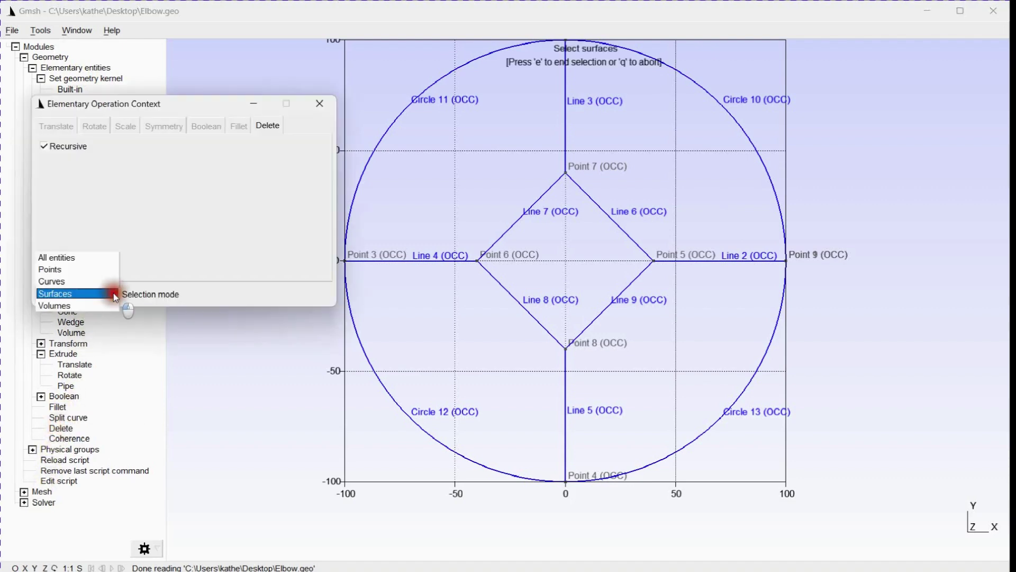
left_click(65, 270)
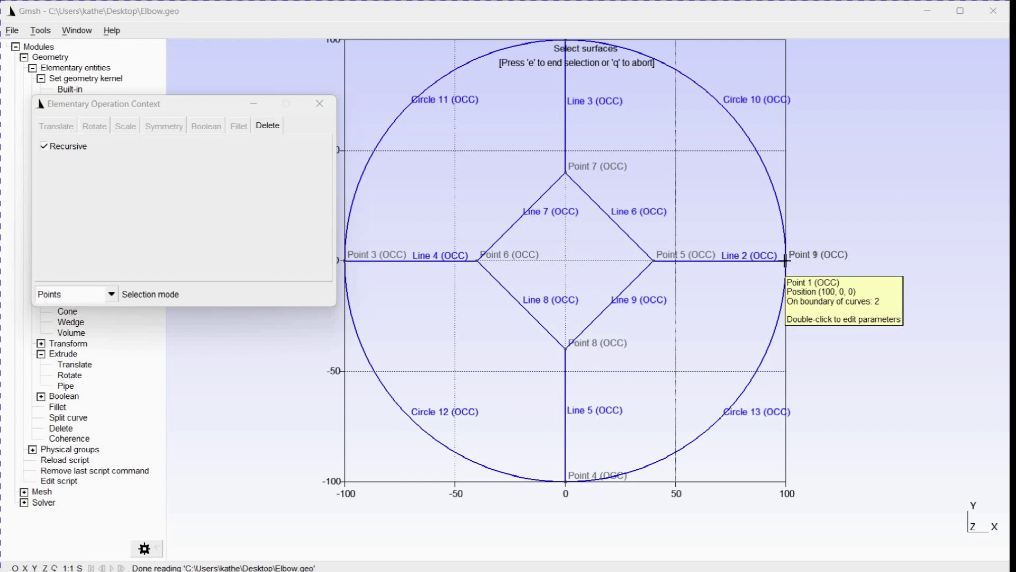
left_click(786, 261)
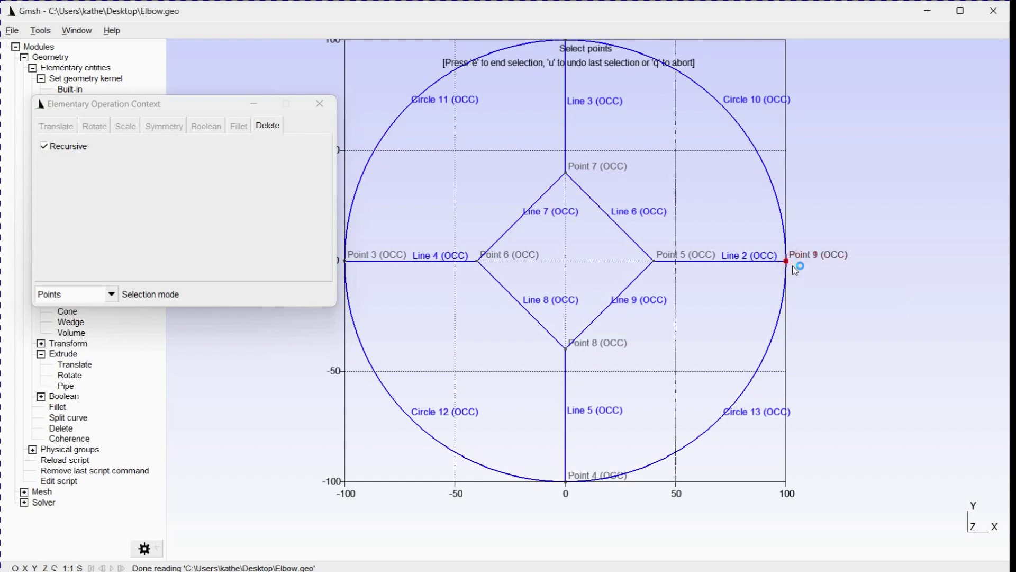
key("e")
scroll(792, 265, "up", 5)
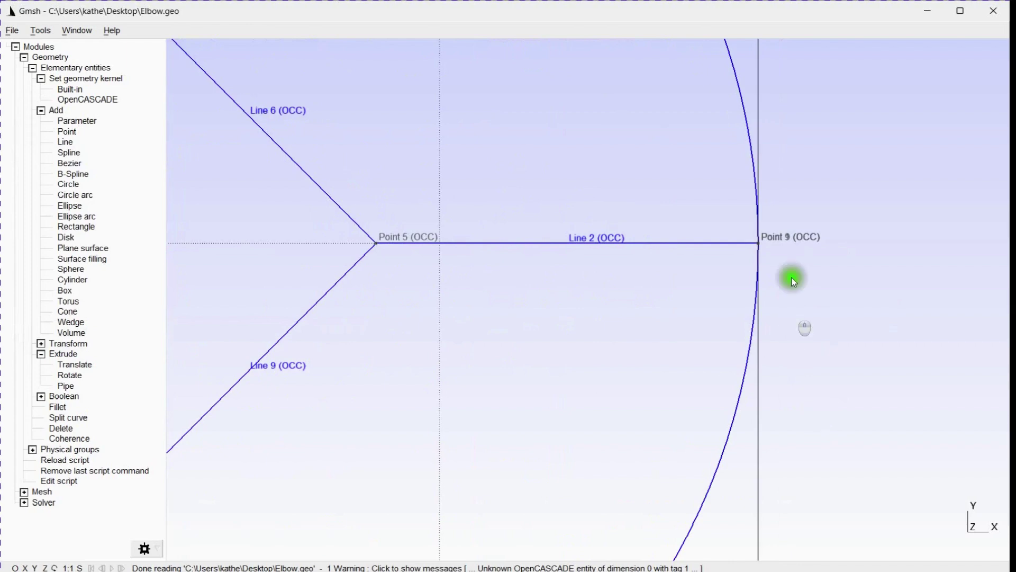
scroll(793, 281, "down", 5)
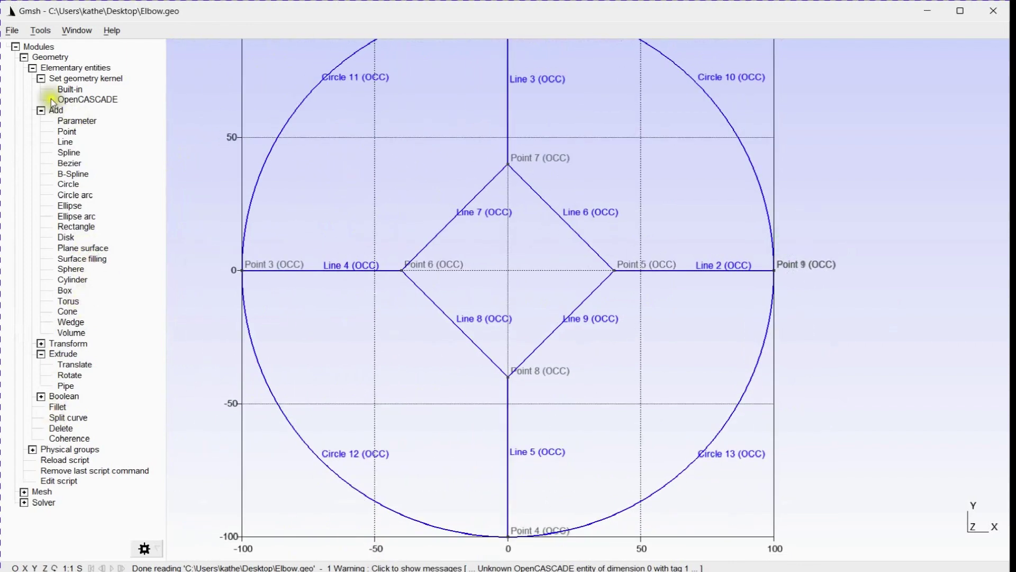
Reload Elbow.geo and zoom to check the four arcs around the diamond core.
left_click(74, 460)
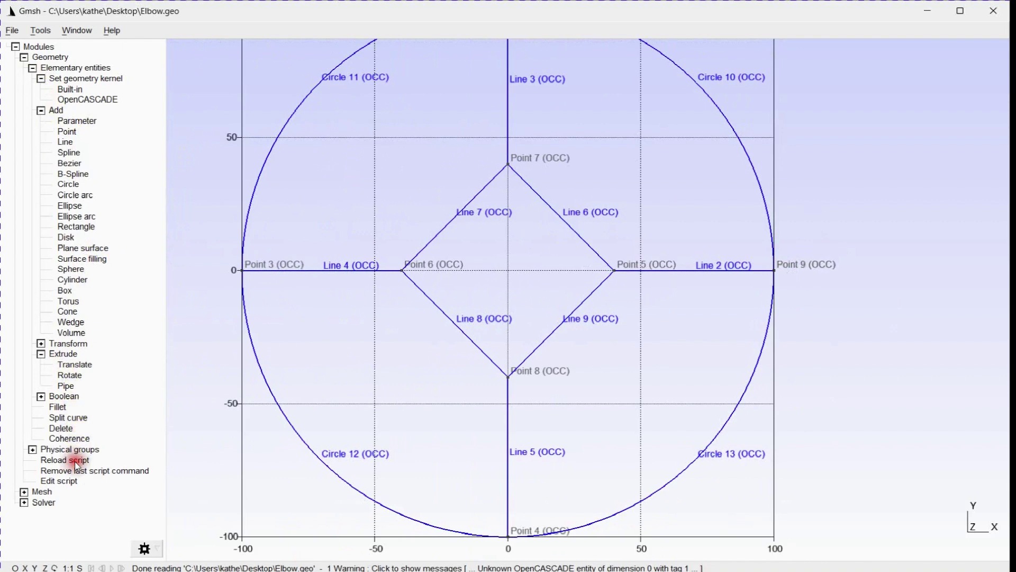
scroll(723, 283, "down", 1)
scroll(717, 290, "up", 1)
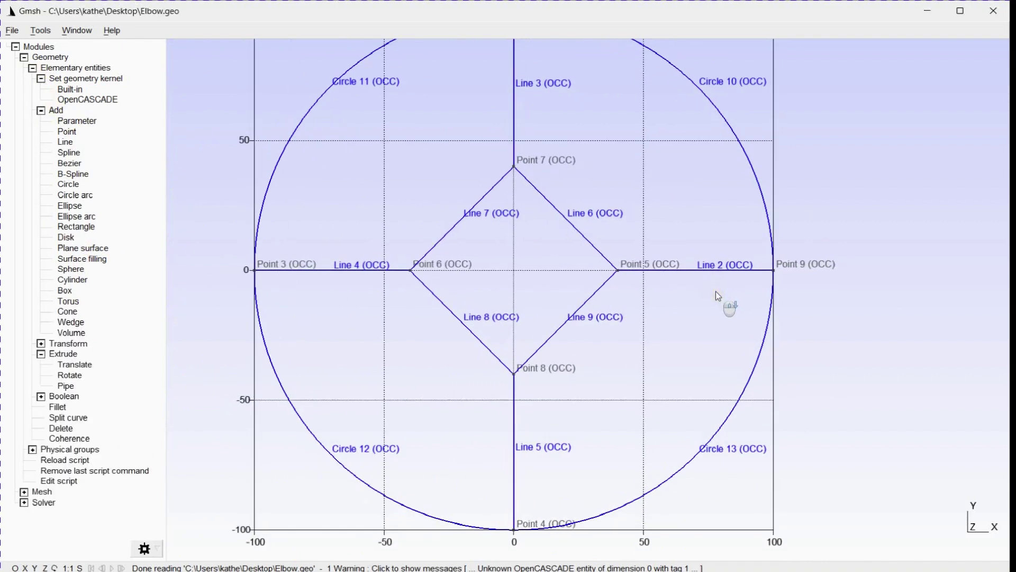
scroll(716, 291, "up", 2)
scroll(706, 305, "down", 2)
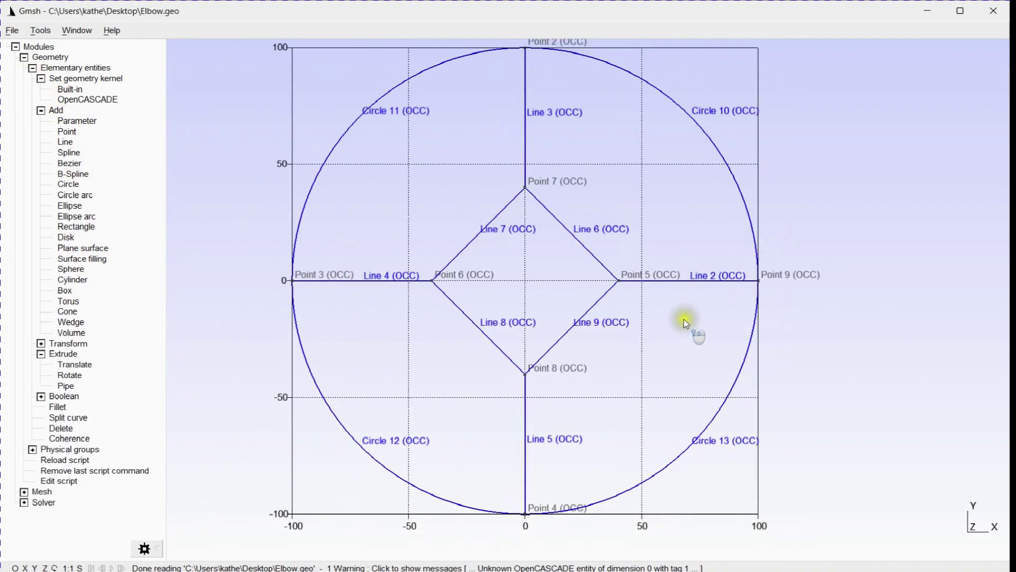
scroll(684, 319, "down", 2)
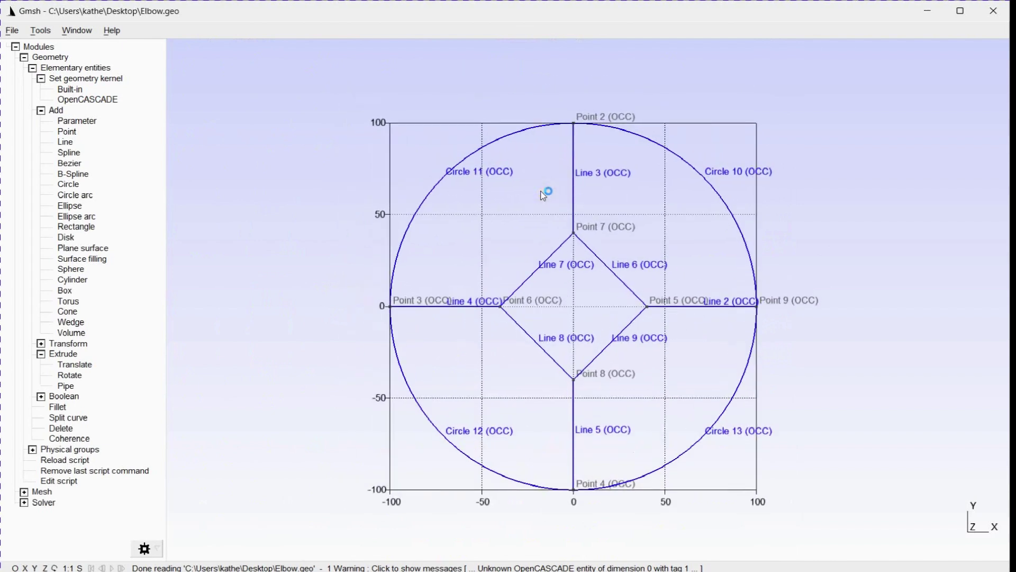
scroll(542, 211, "up", 2)
scroll(546, 238, "down", 2)
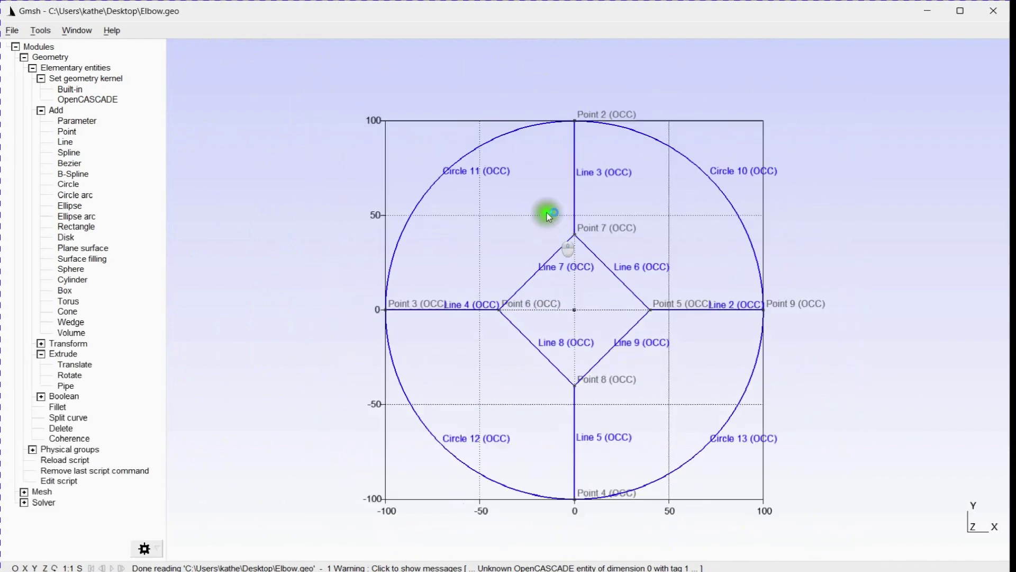
scroll(550, 214, "up", 1)
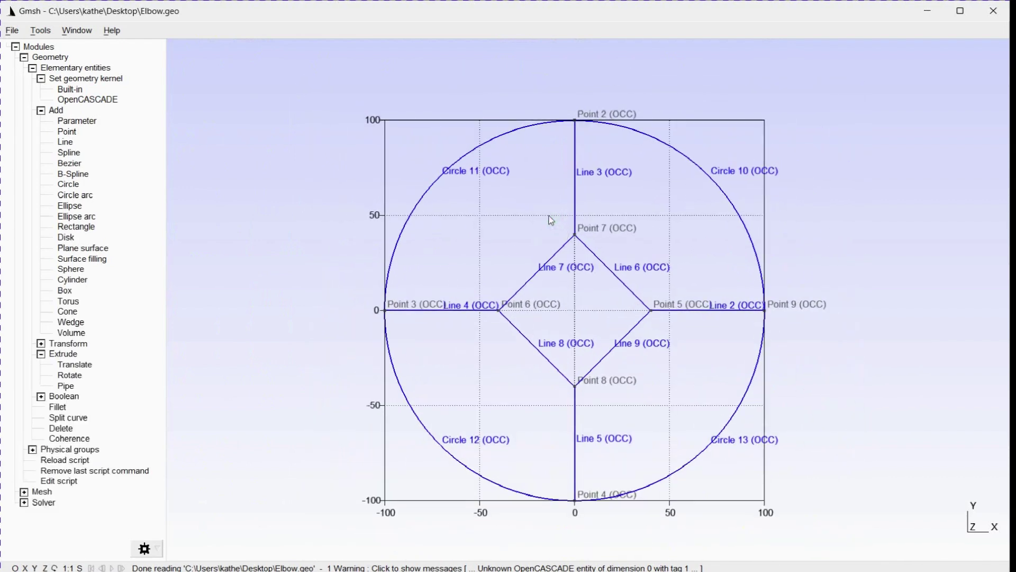
Open Elbow.geo in Notepad, check that it ends with Coherence and Recursive Delete Point 1, and save it.
left_click(53, 479)
scroll(771, 244, "down", 5)
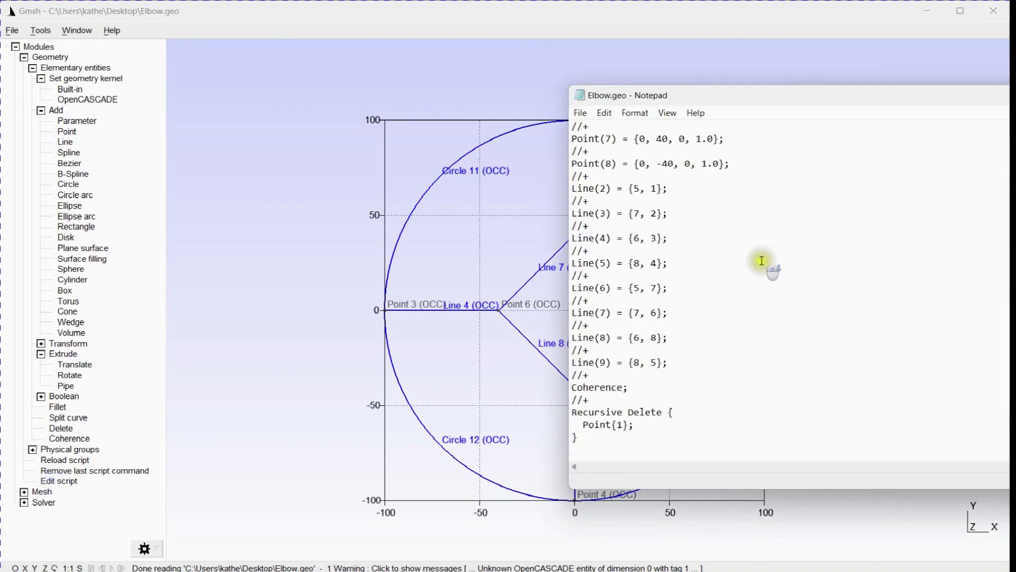
scroll(656, 345, "up", 5)
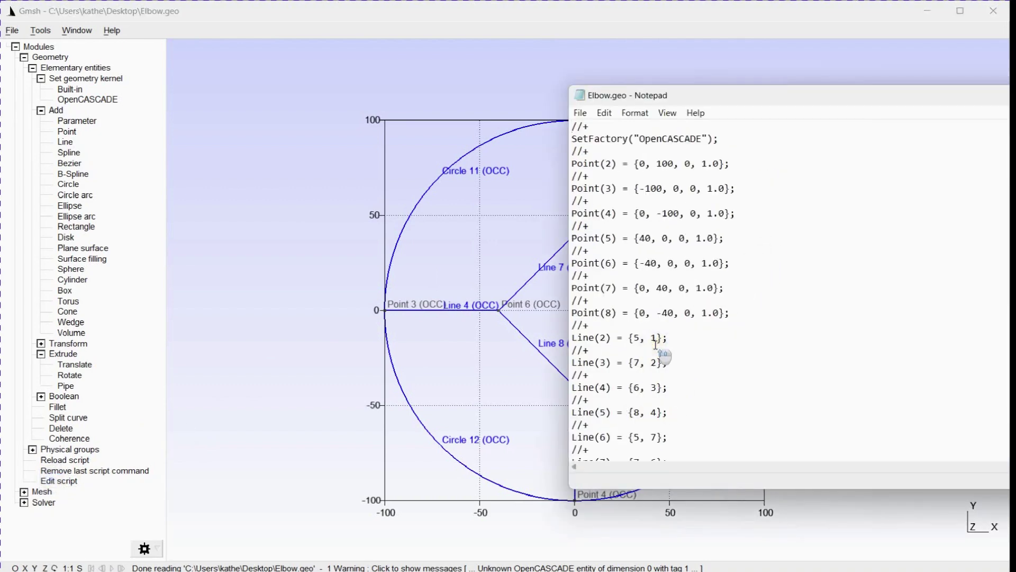
scroll(655, 346, "down", 5)
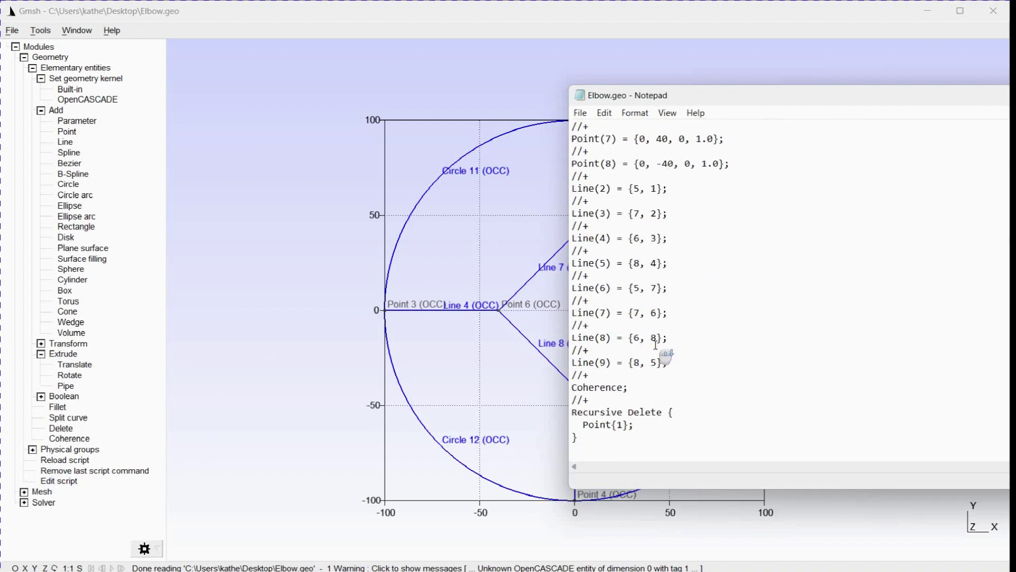
left_click(581, 112)
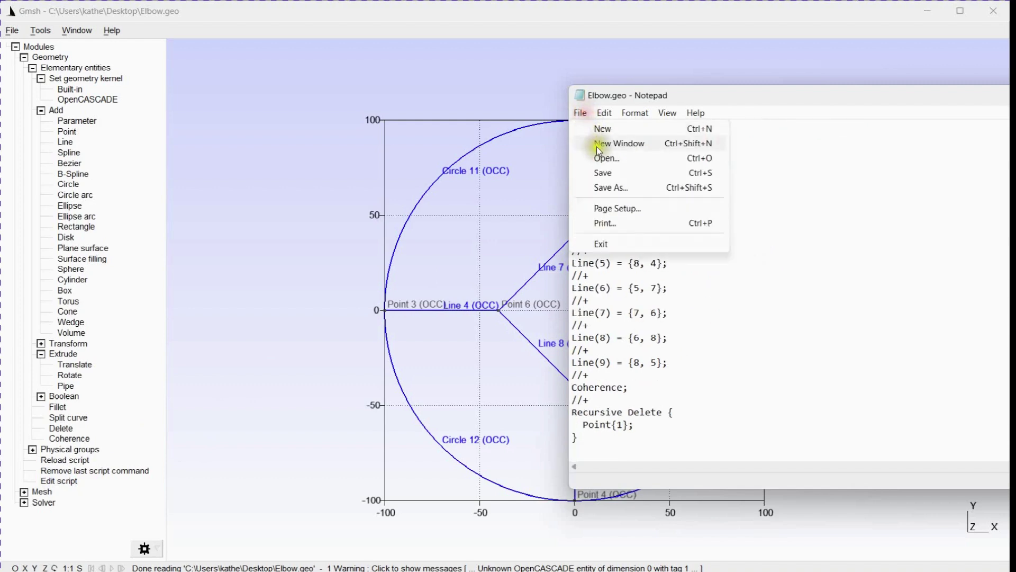
left_click(602, 173)
left_click(581, 113)
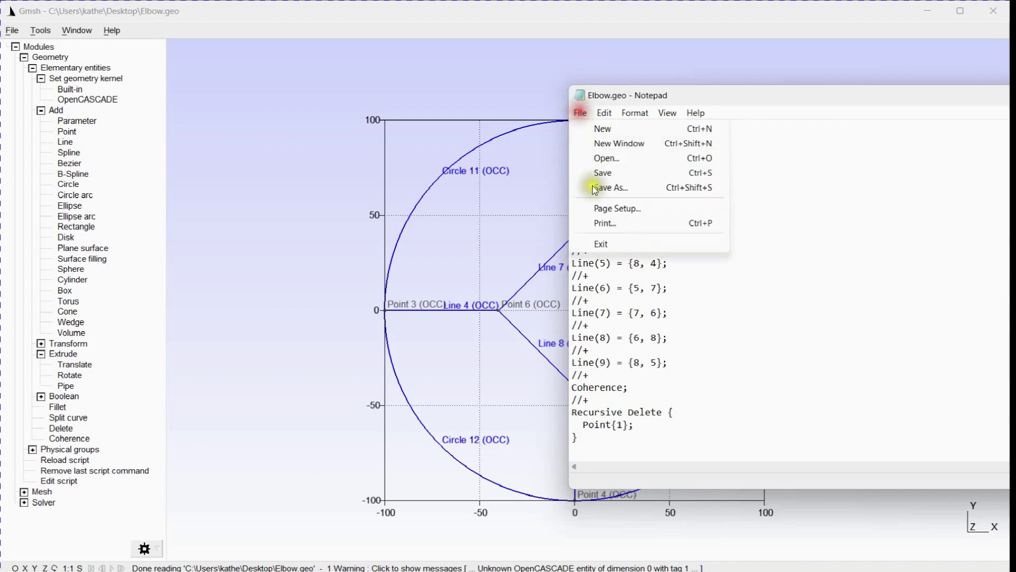
Close Notepad and begin adding a plane surface in Gmsh.
left_click(601, 242)
scroll(526, 299, "up", 3)
scroll(526, 299, "down", 3)
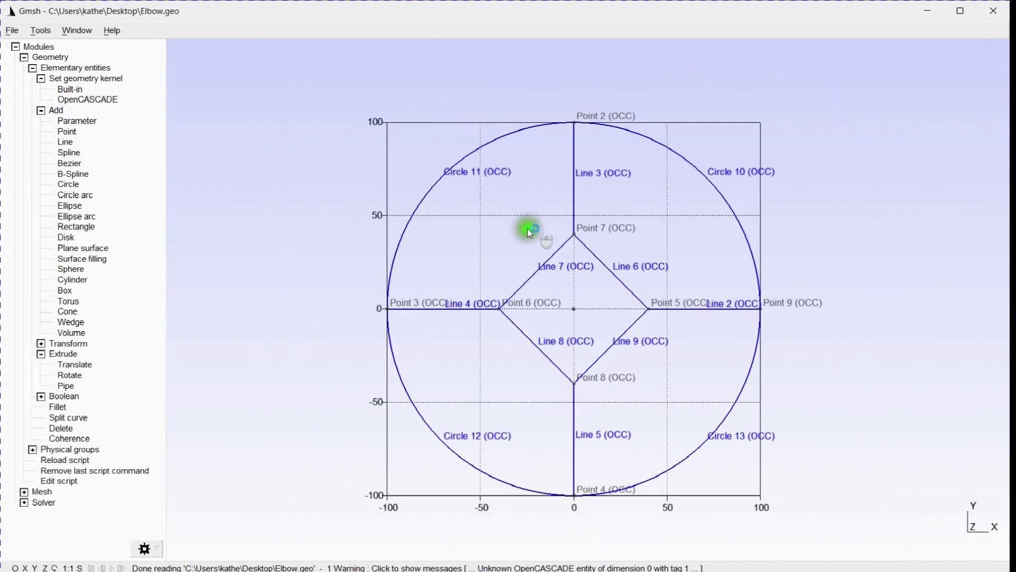
scroll(528, 231, "up", 1)
scroll(642, 422, "up", 2)
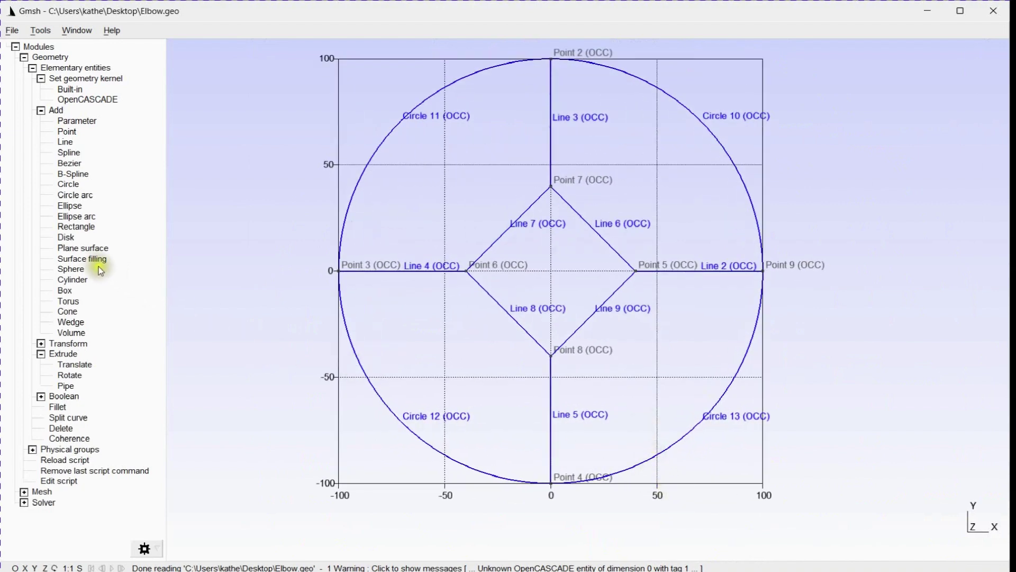
left_click(84, 249)
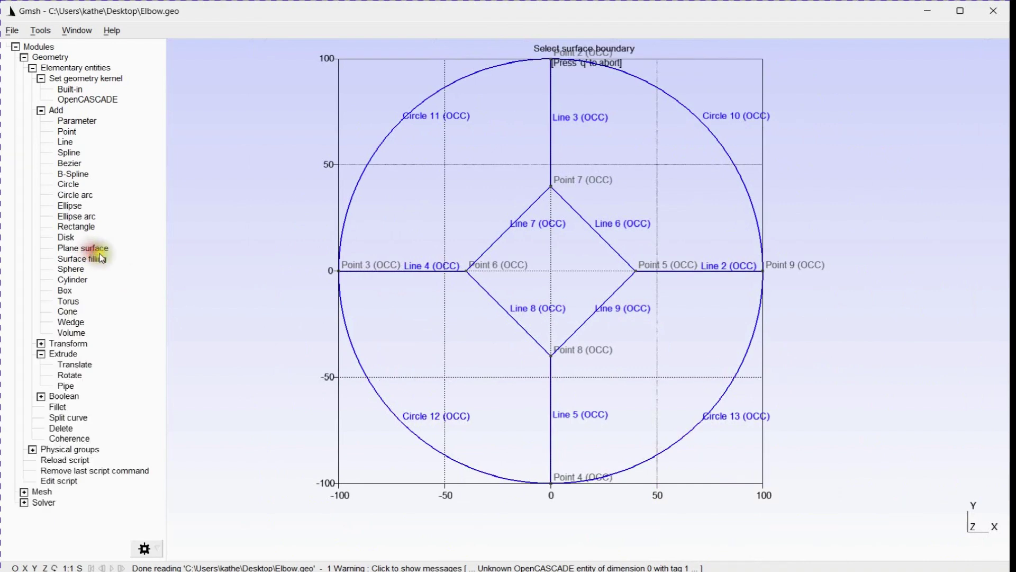
scroll(259, 256, "down", 1)
scroll(280, 244, "down", 1)
scroll(284, 233, "up", 1)
scroll(475, 142, "up", 1)
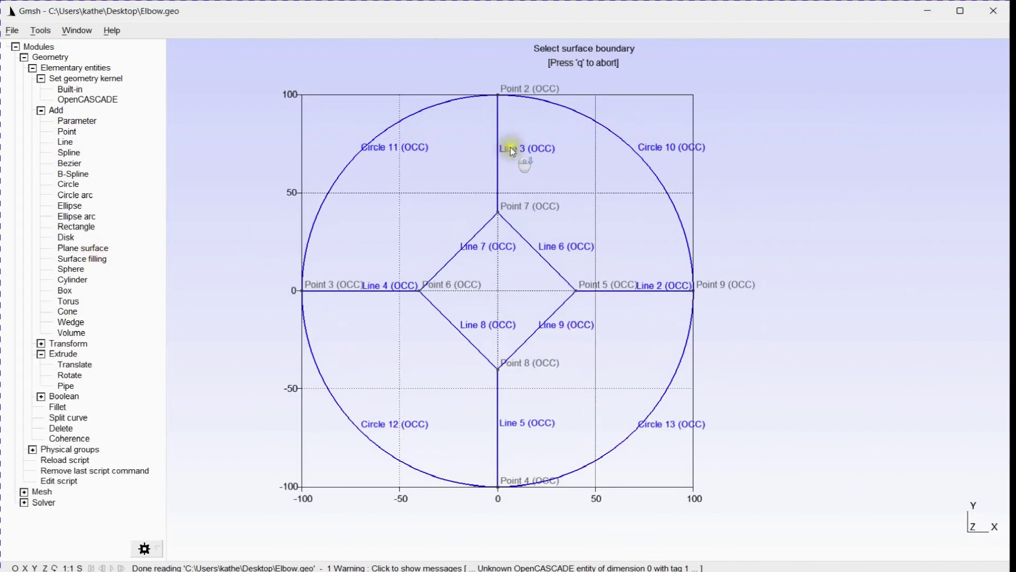
Create Plane 1 from Line 7, Line 3, Circle 11 and Line 4, with no holes.
left_click(475, 233)
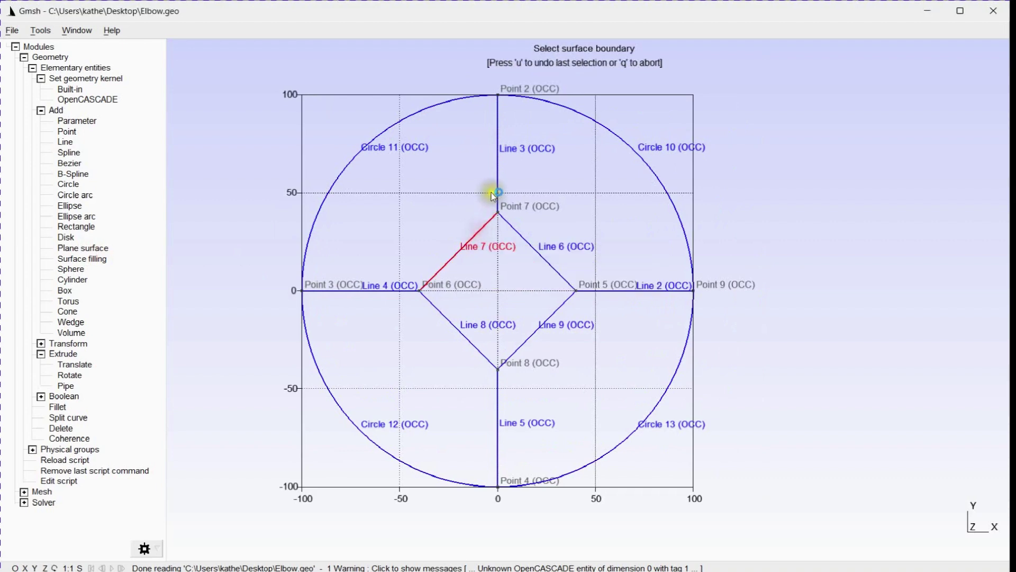
left_click(498, 188)
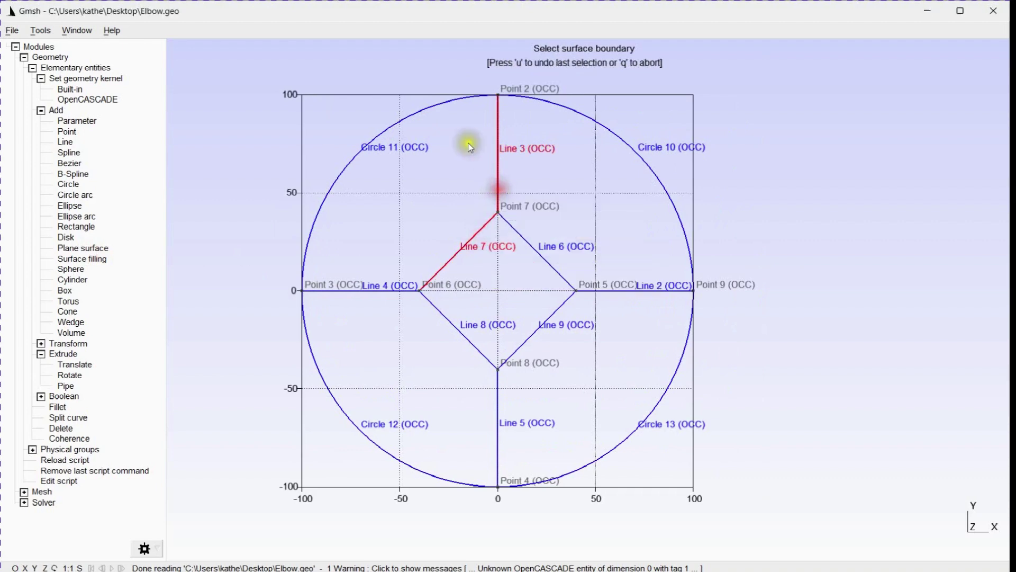
left_click(434, 106)
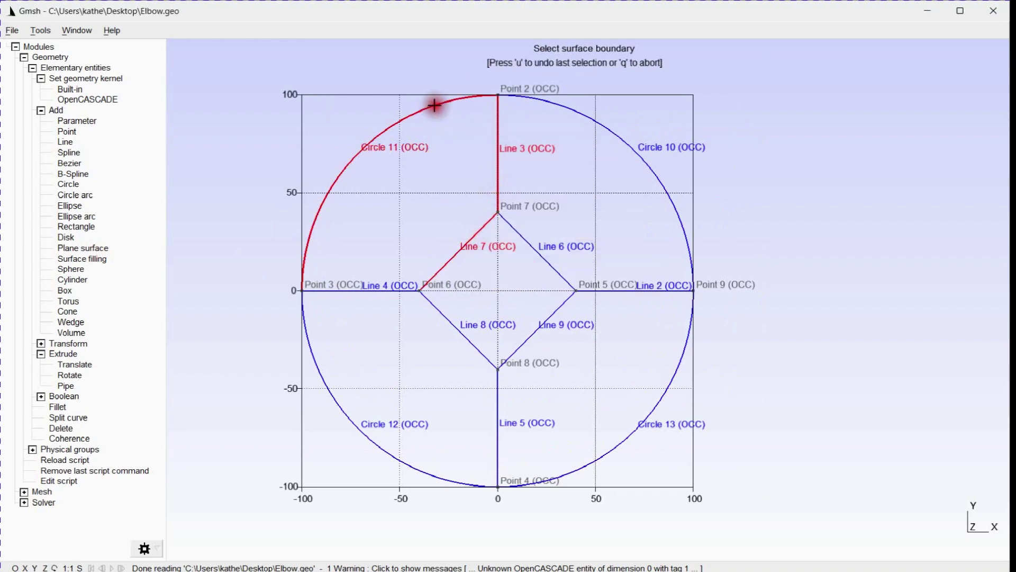
left_click(378, 291)
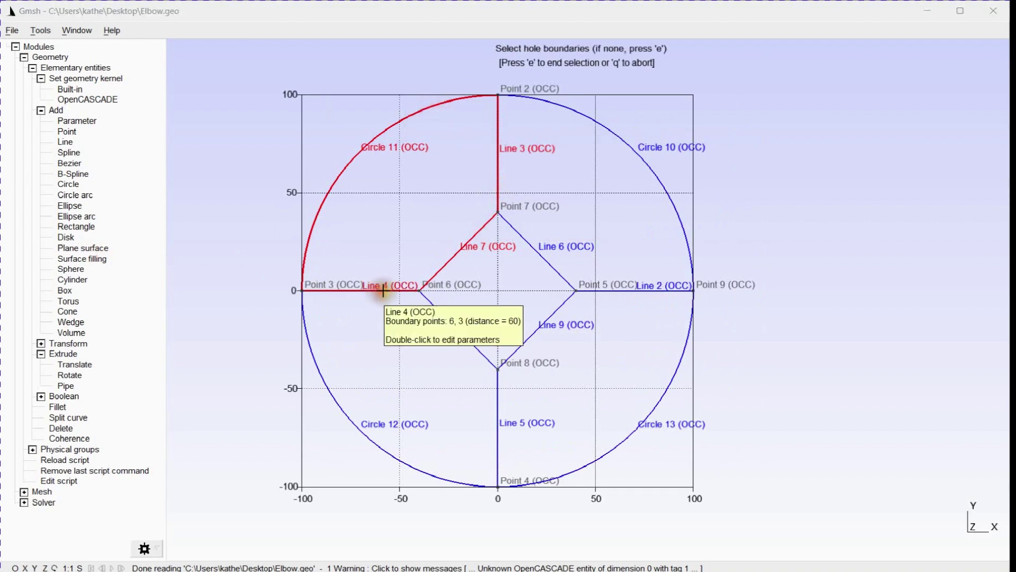
scroll(380, 236, "down", 2)
key("e")
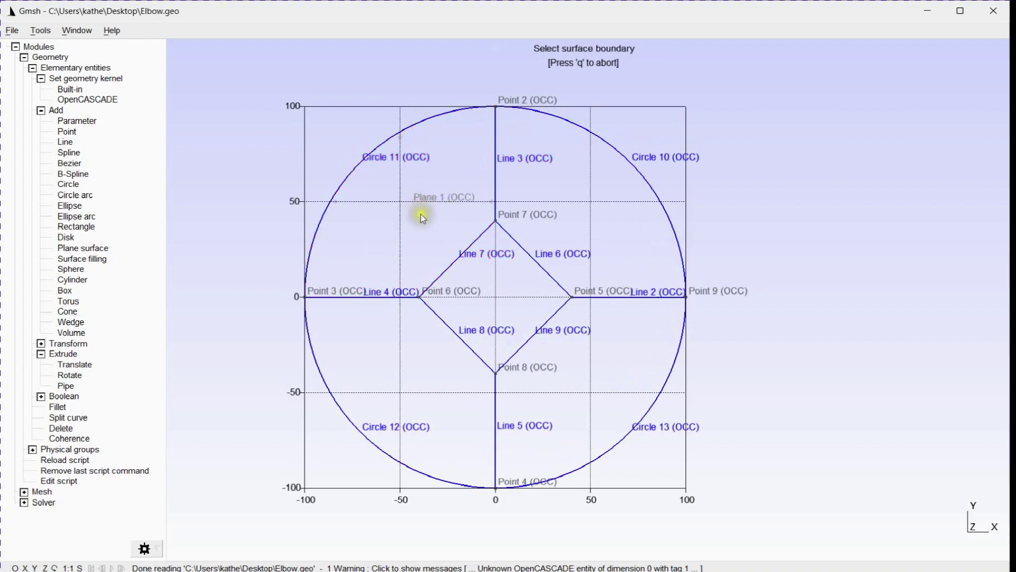
Create lower-left Plane 2 from Line 8, Line 4, Circle 12 and Line 5.
left_click(449, 326)
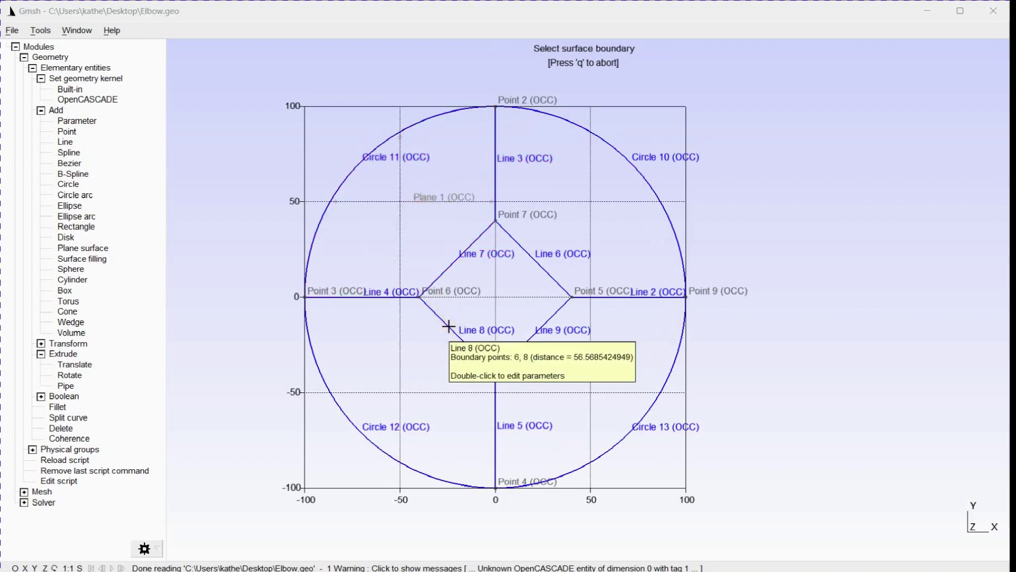
left_click(449, 327)
left_click(400, 295)
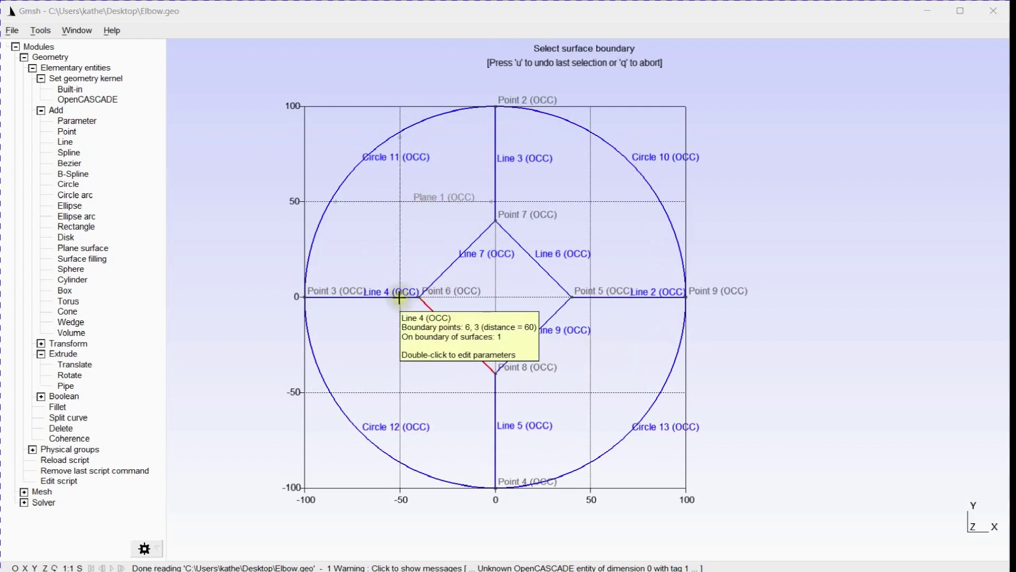
left_click(313, 351)
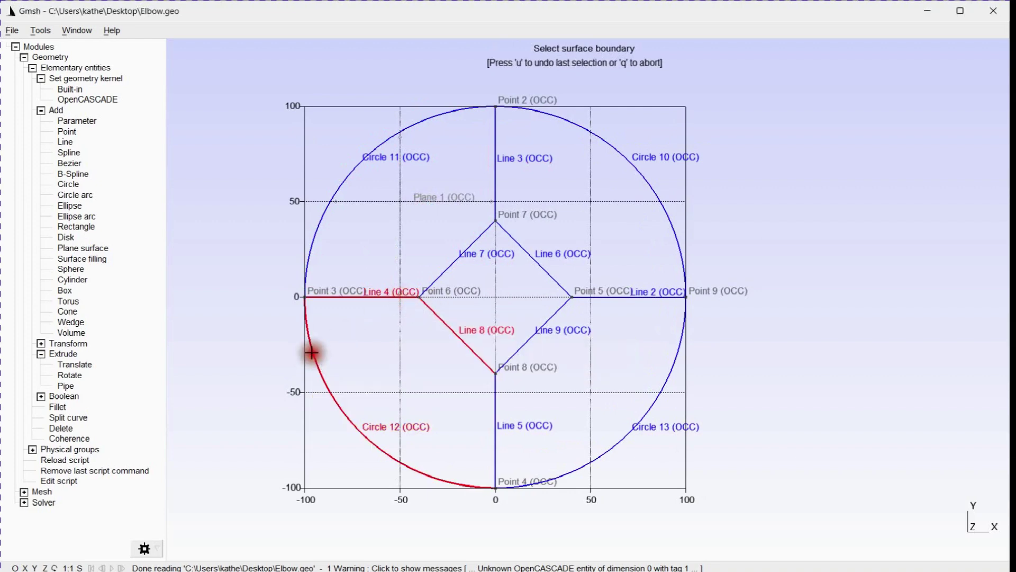
left_click(494, 431)
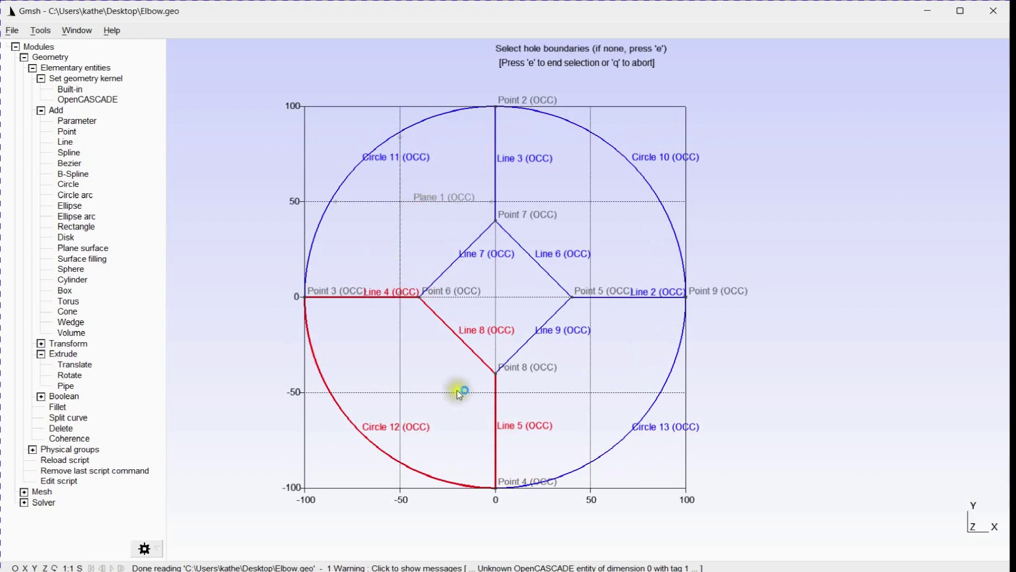
right_click(457, 392)
scroll(457, 392, "up", 3)
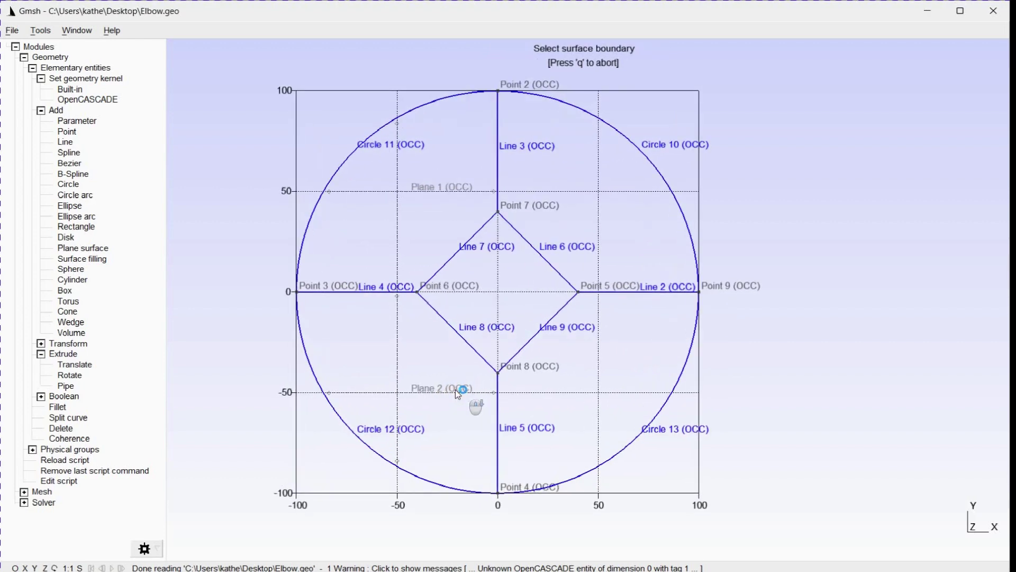
Create lower-right Plane 3 from Line 9, Line 5, Circle 13 and Line 2.
left_click(545, 324)
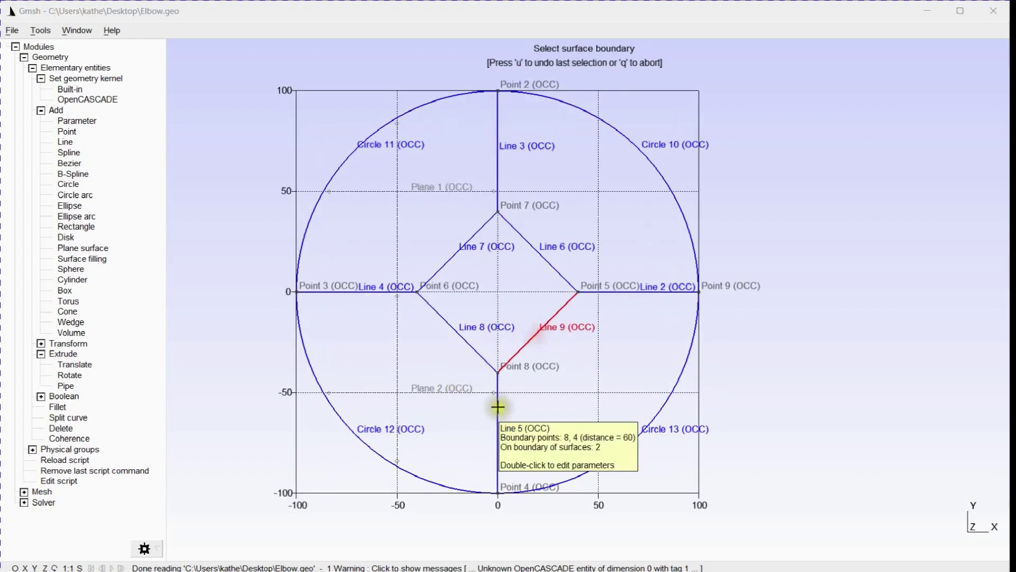
left_click(495, 407)
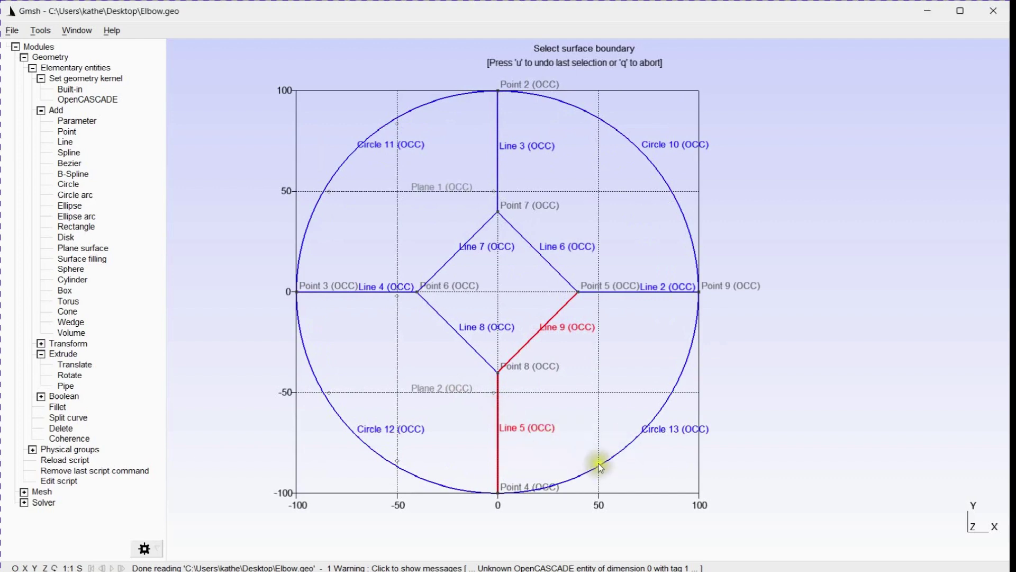
left_click(598, 464)
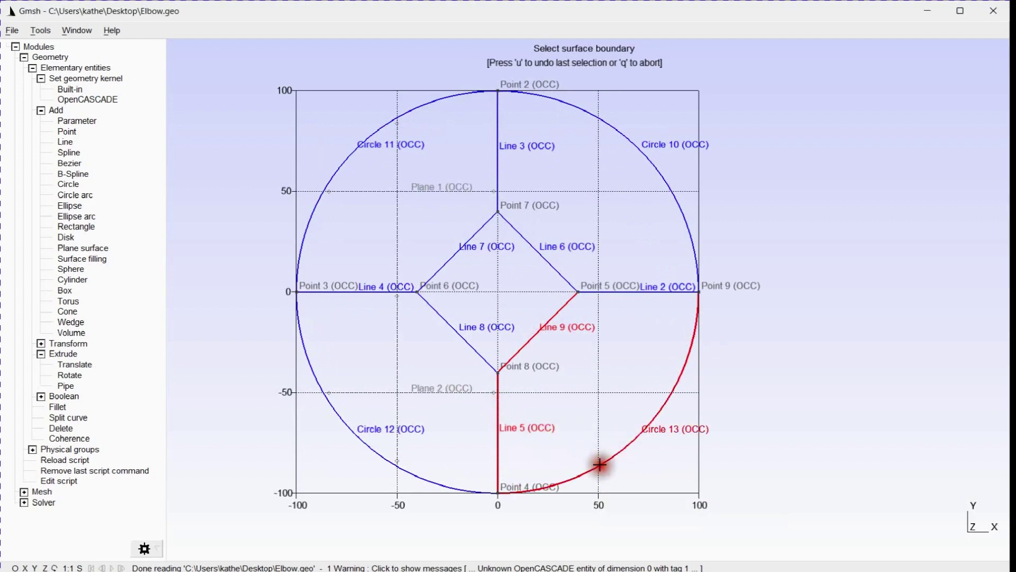
left_click(623, 291)
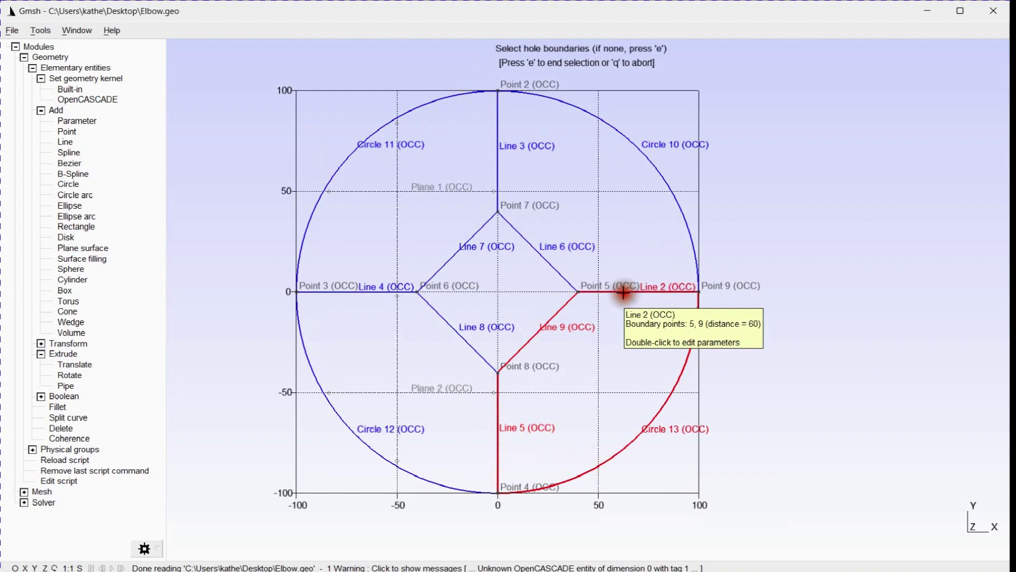
key("e")
scroll(596, 380, "down", 2)
scroll(595, 385, "up", 3)
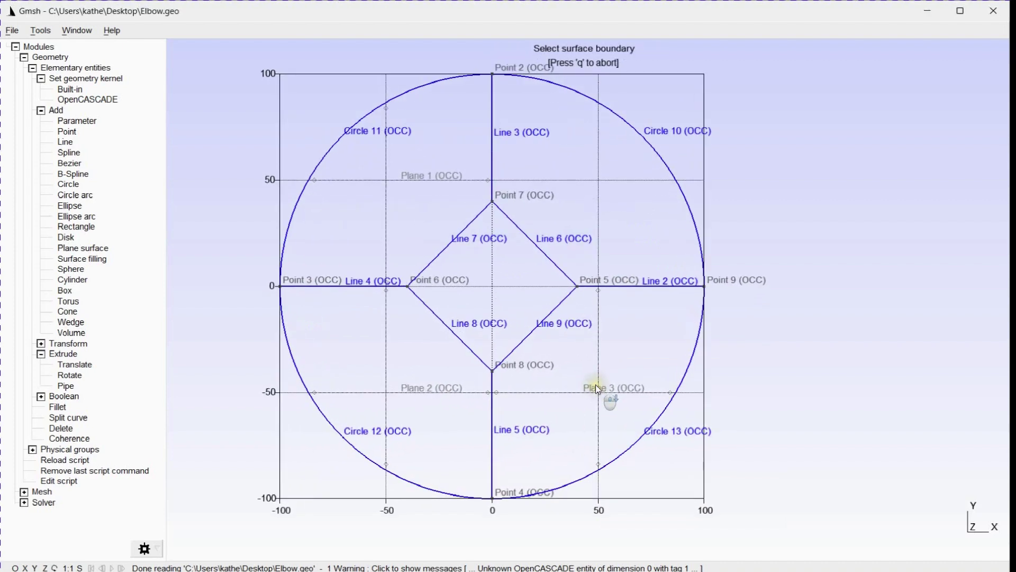
scroll(595, 384, "down", 2)
Create upper-right Plane 4 from Line 6, Line 2, Circle 10 and Line 3.
left_click(552, 270)
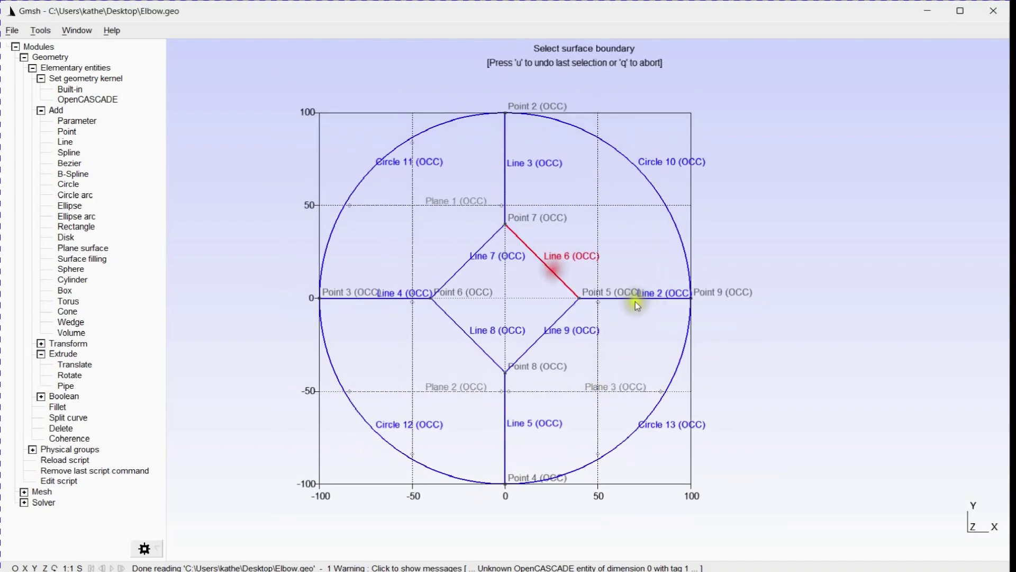
left_click(630, 296)
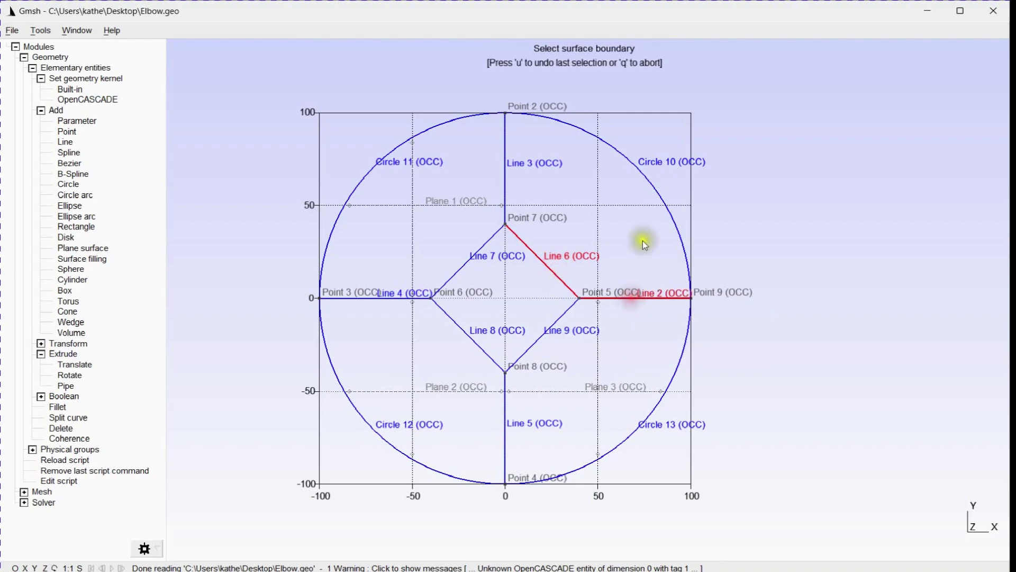
left_click(666, 212)
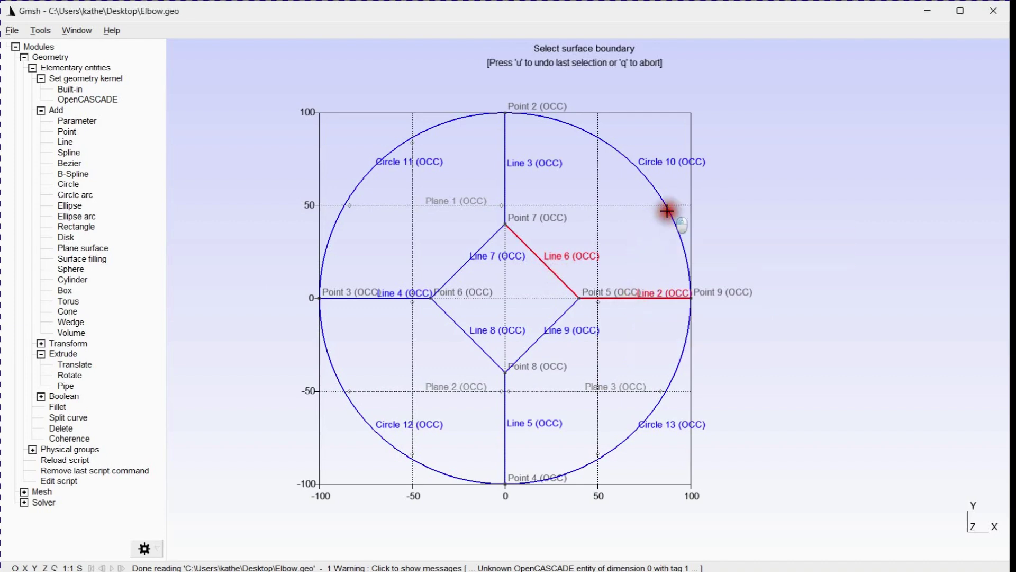
left_click(507, 152)
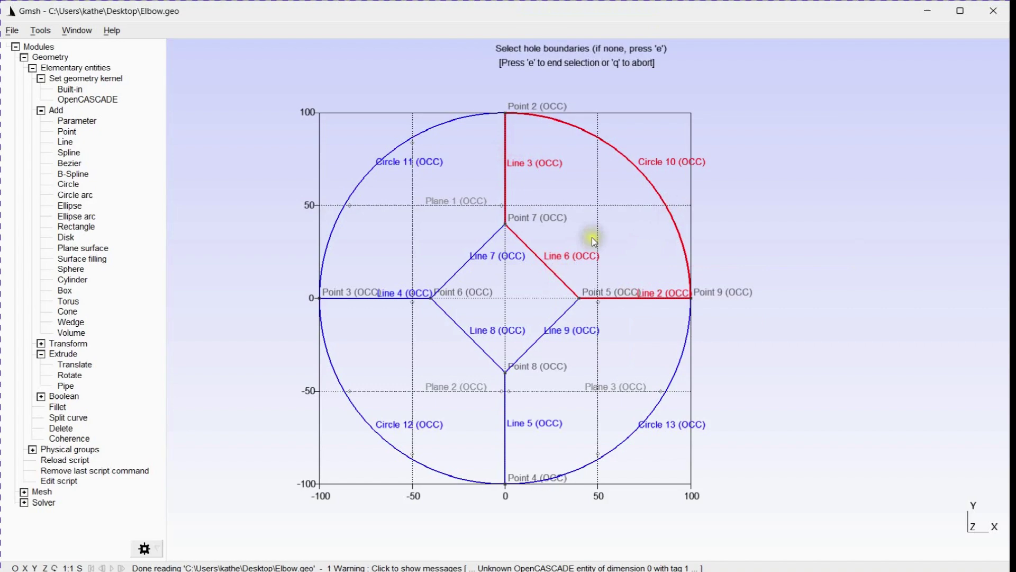
scroll(592, 237, "up", 5)
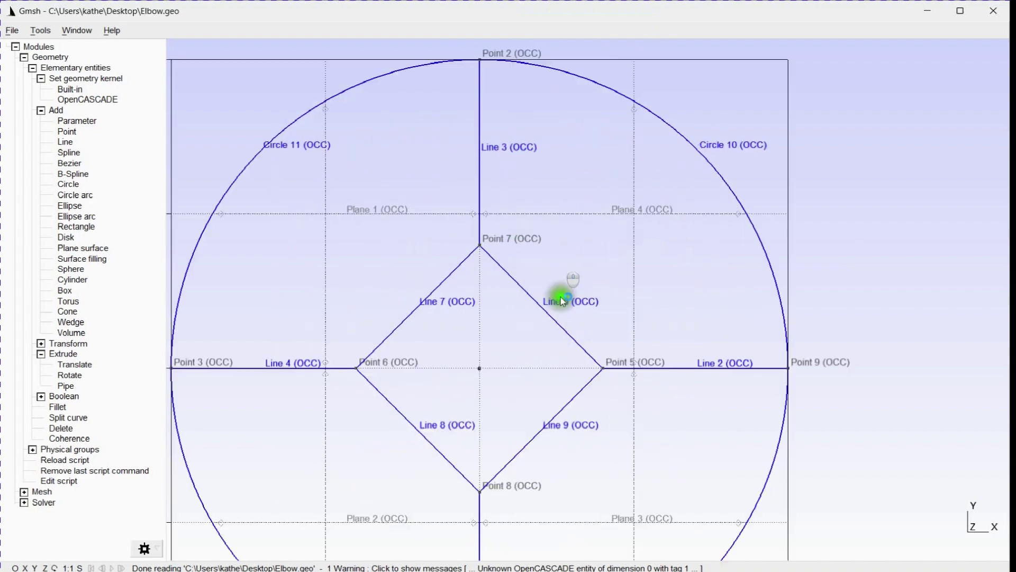
scroll(576, 375, "down", 5)
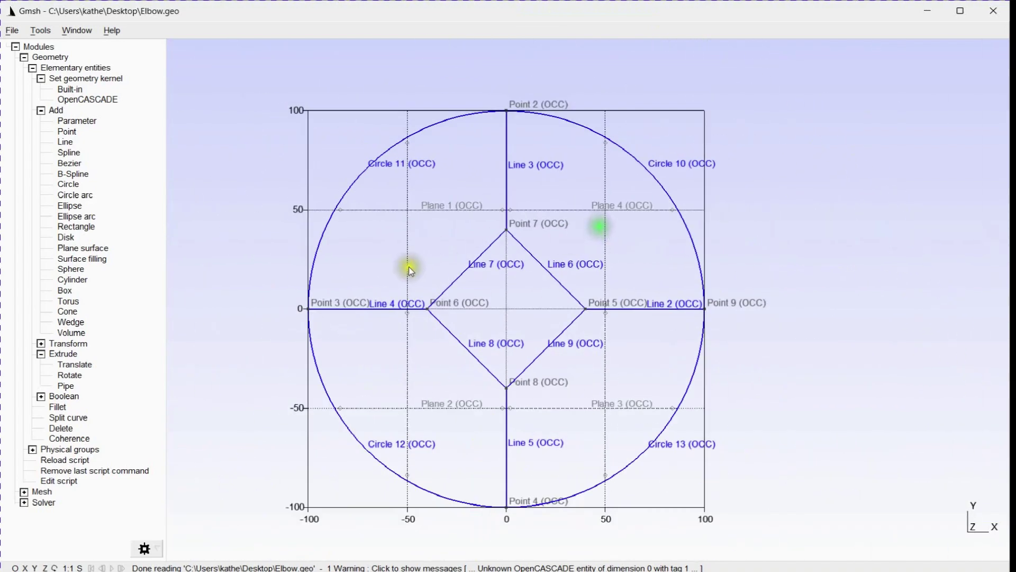
scroll(403, 312, "down", 4)
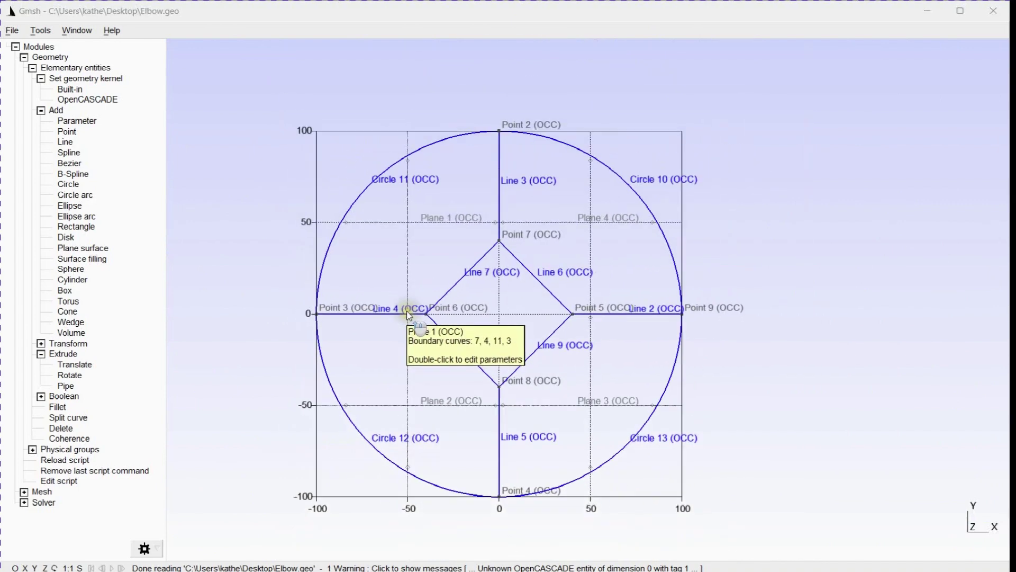
scroll(367, 336, "up", 3)
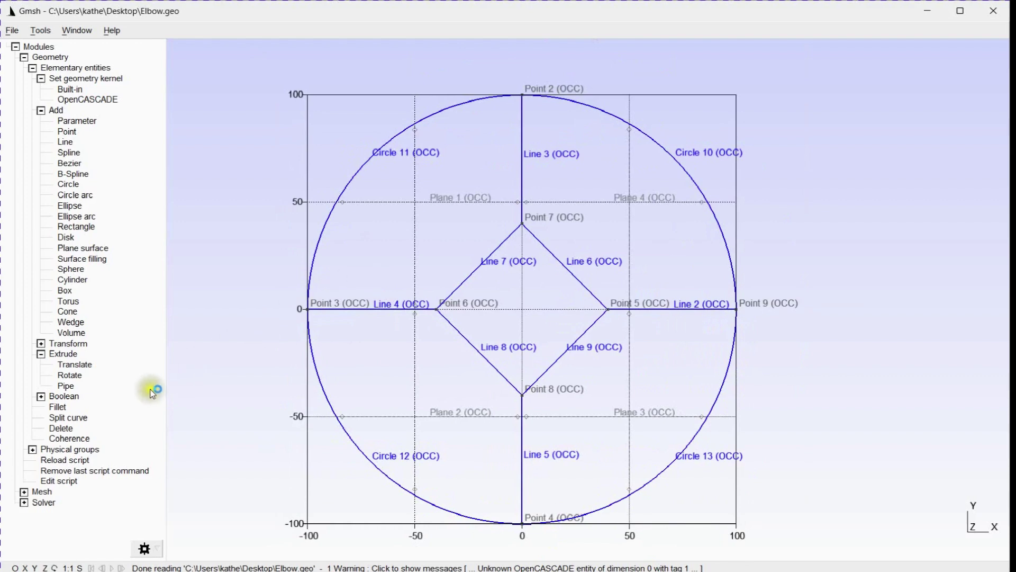
Generate a 2D mesh of the four outer surfaces.
left_click(41, 78)
left_click(32, 68)
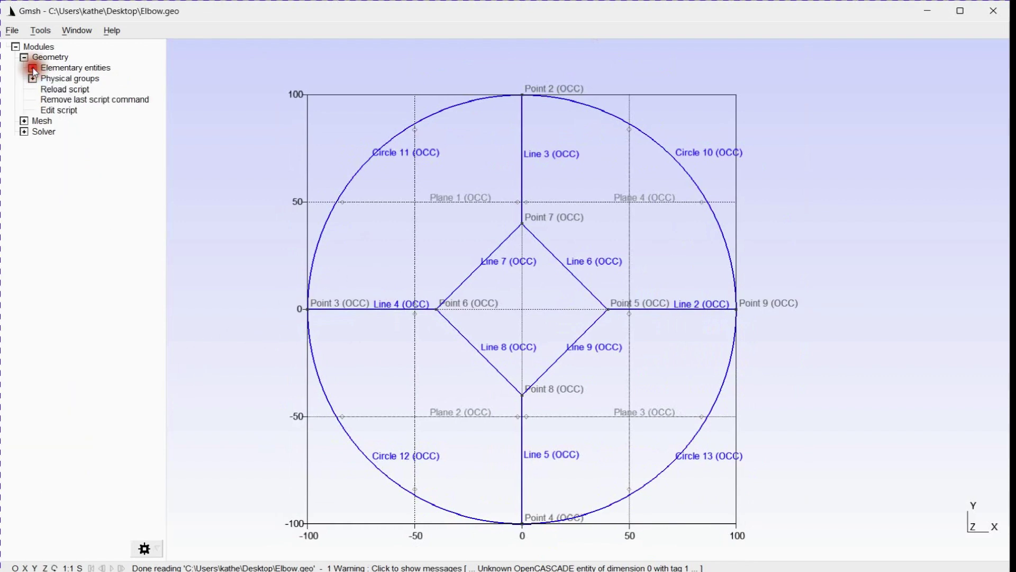
left_click(24, 121)
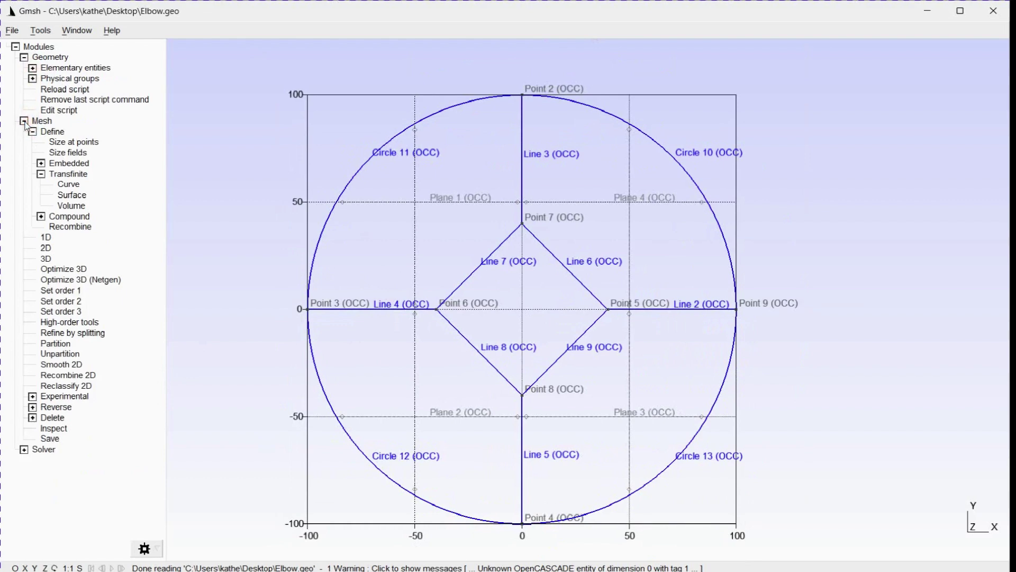
left_click(46, 248)
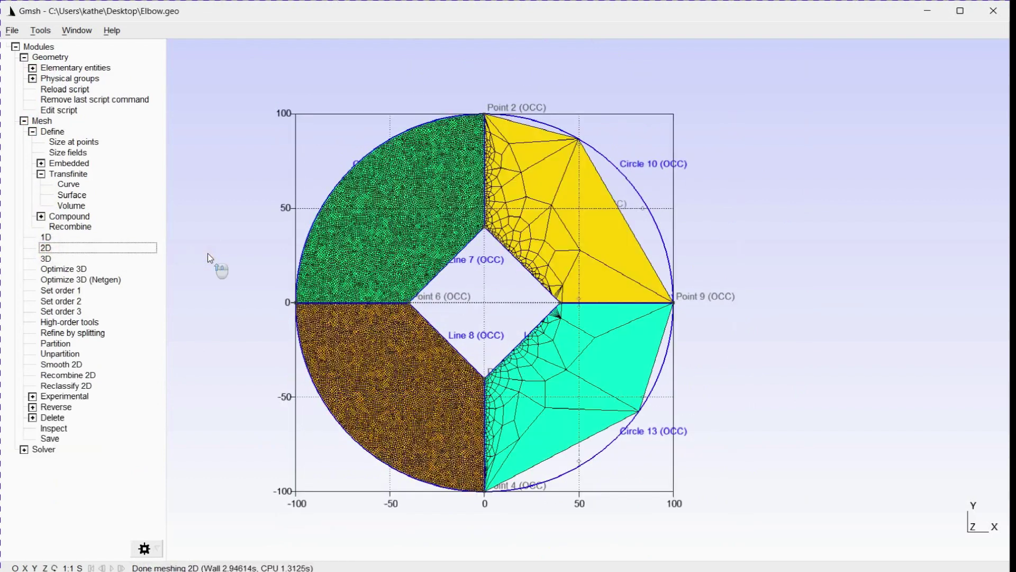
Inspect the mesh, then reload Elbow.geo to return to the bare geometry.
scroll(389, 314, "up", 3)
scroll(391, 312, "down", 3)
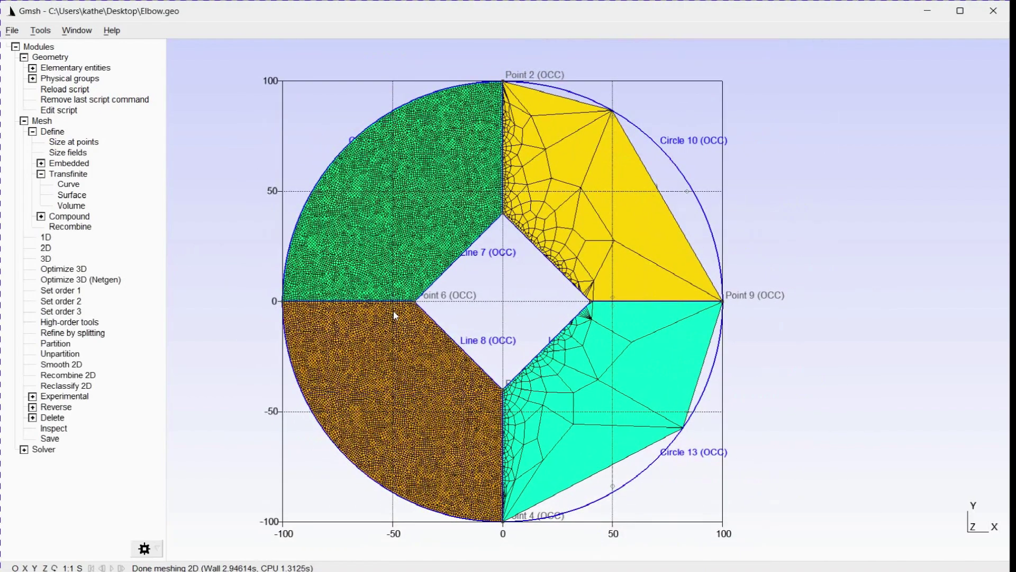
left_click(508, 298)
left_click(64, 89)
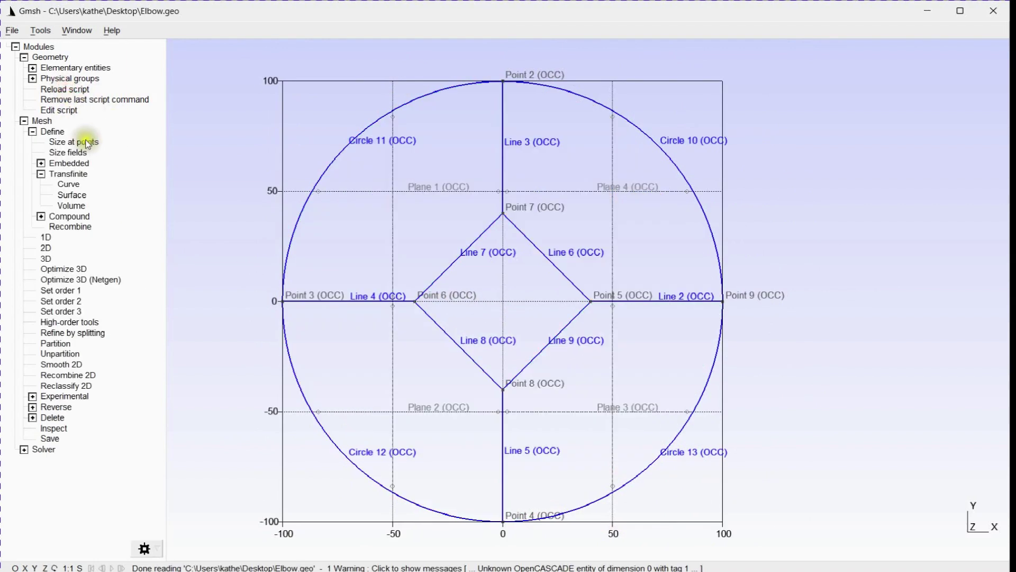
Create Plane 5 in the central diamond from Lines 6, 7, 8 and 9, with no holes.
left_click(32, 67)
left_click(50, 164)
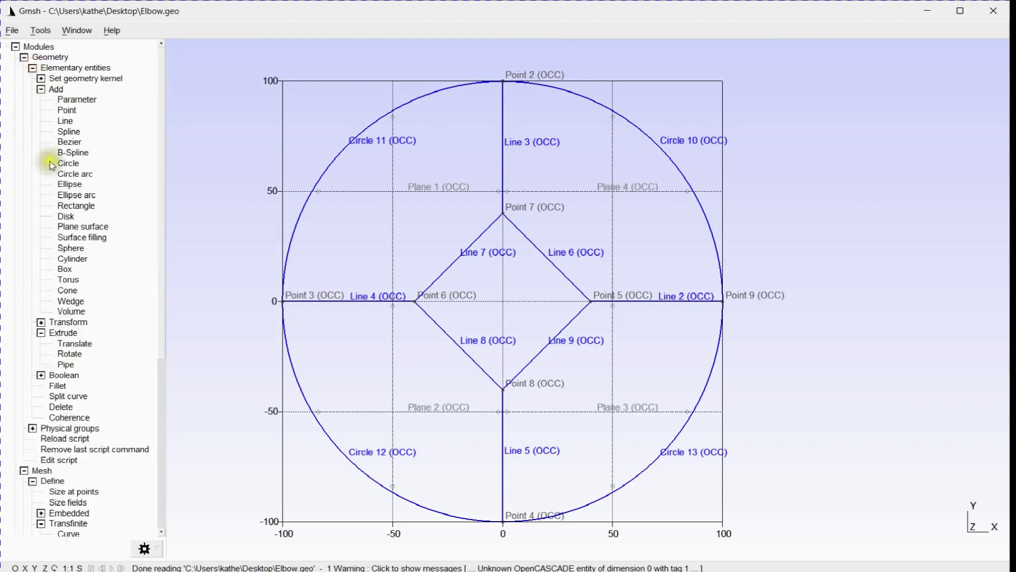
left_click(78, 226)
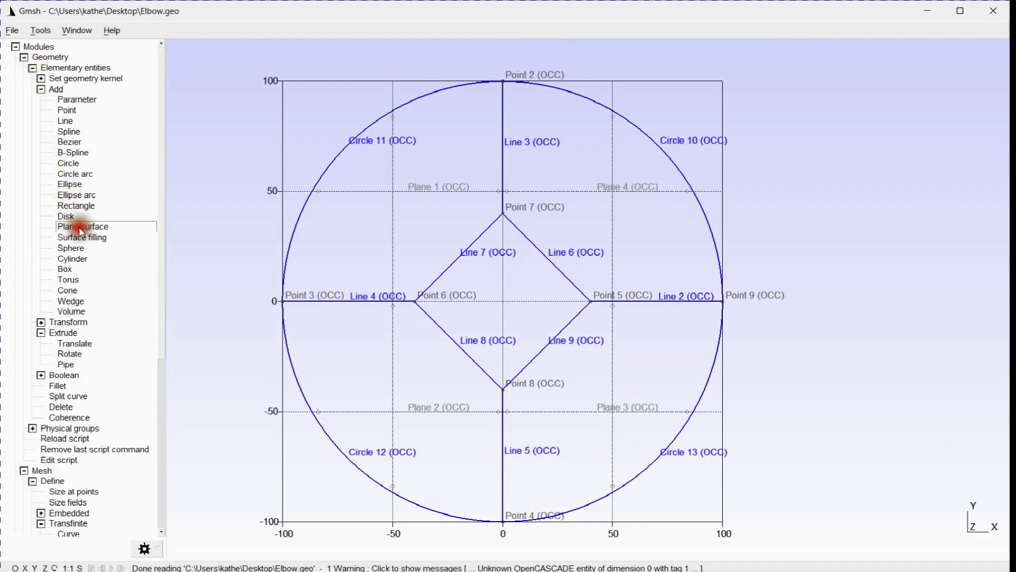
left_click(553, 264)
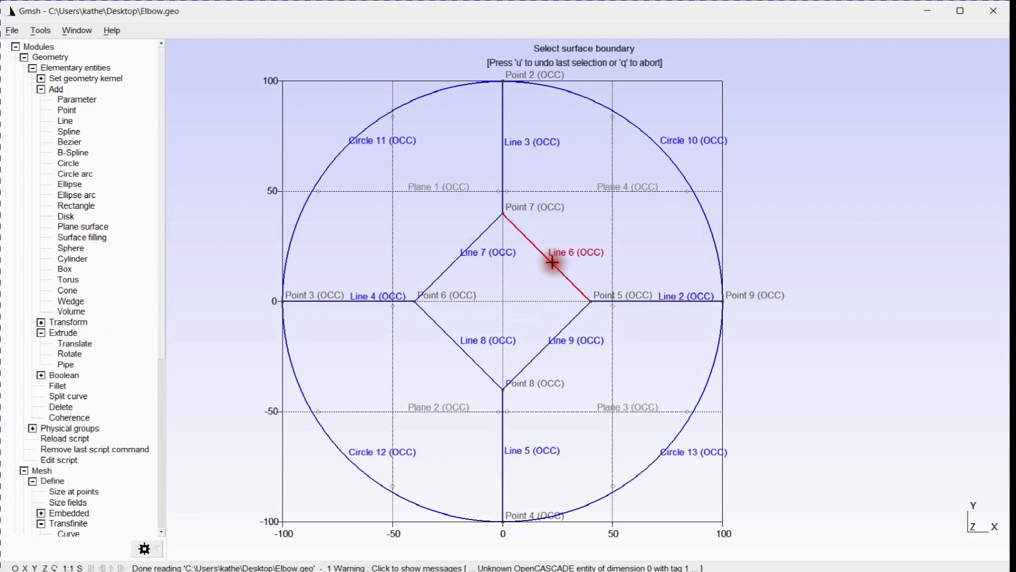
left_click(485, 233)
left_click(455, 340)
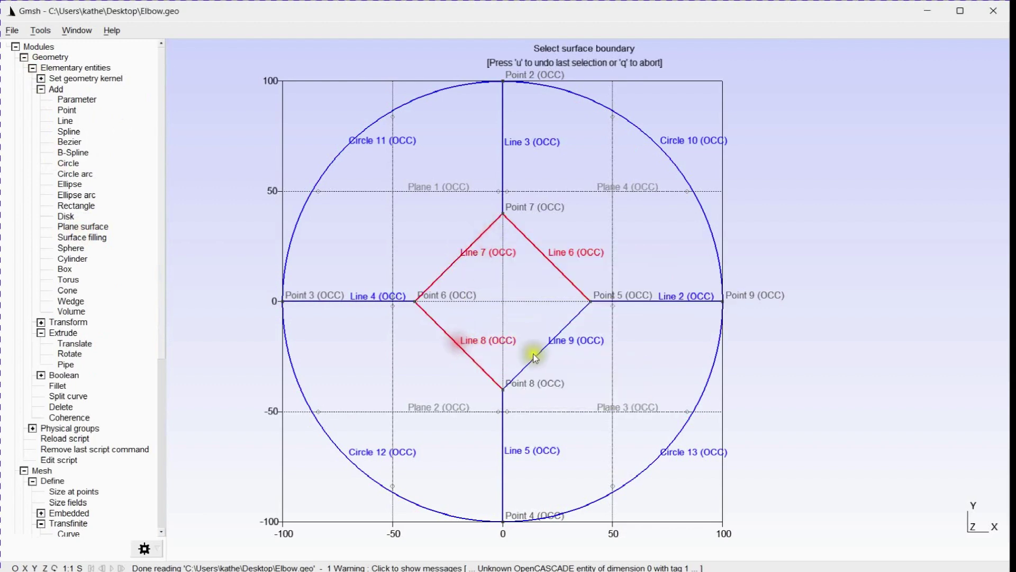
left_click(535, 354)
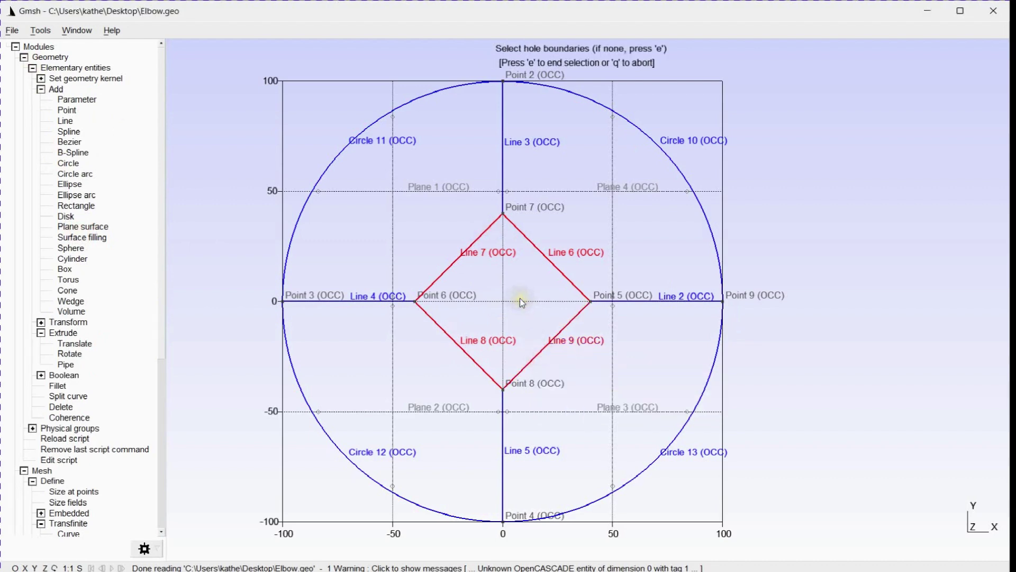
key("e")
key("q")
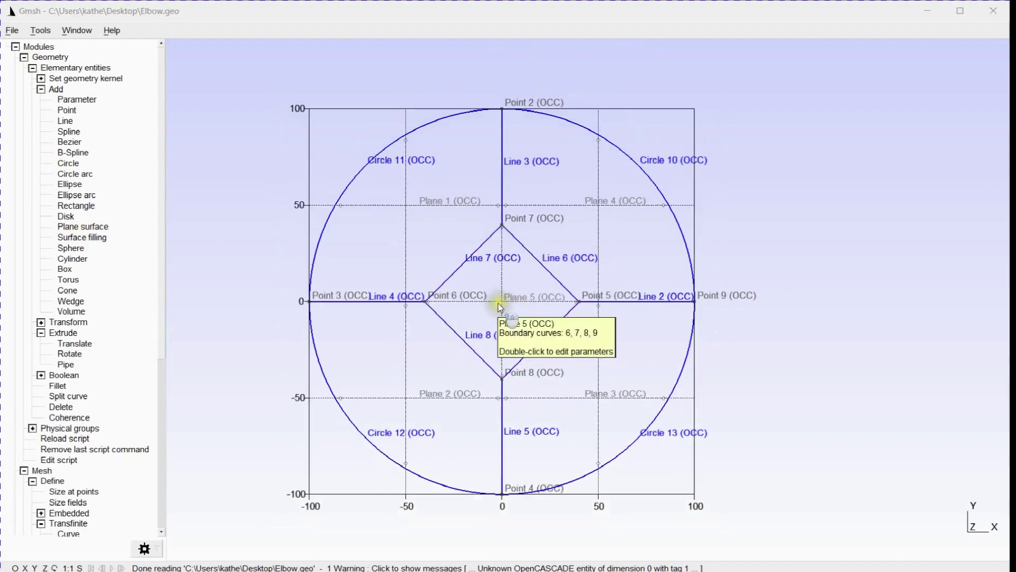
scroll(497, 328, "up", 2)
scroll(497, 328, "down", 1)
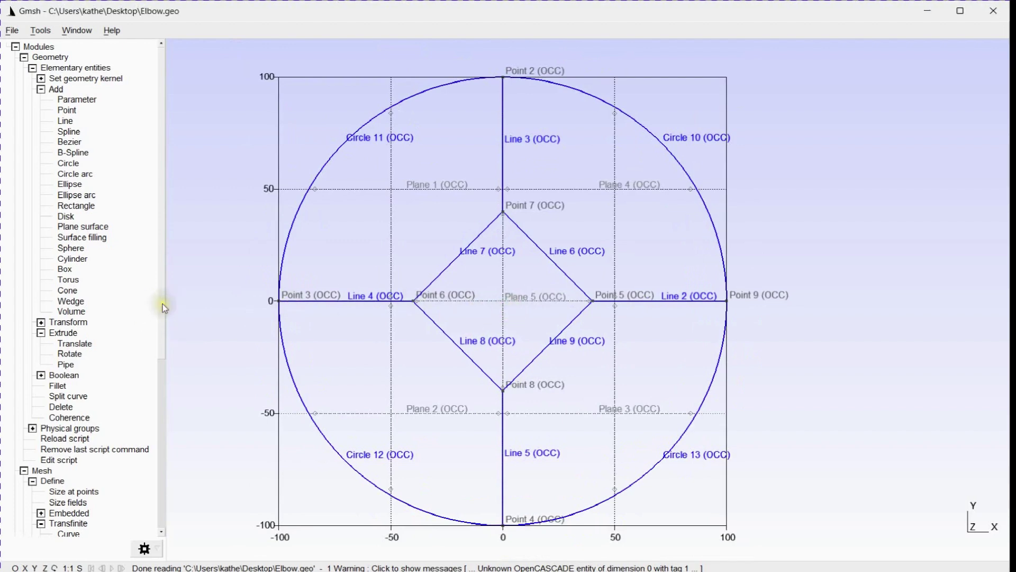
Make Lines 2, 3, 4 and 5 transfinite curves with 10 points and Progression 1.
left_click_drag(163, 304, 174, 371)
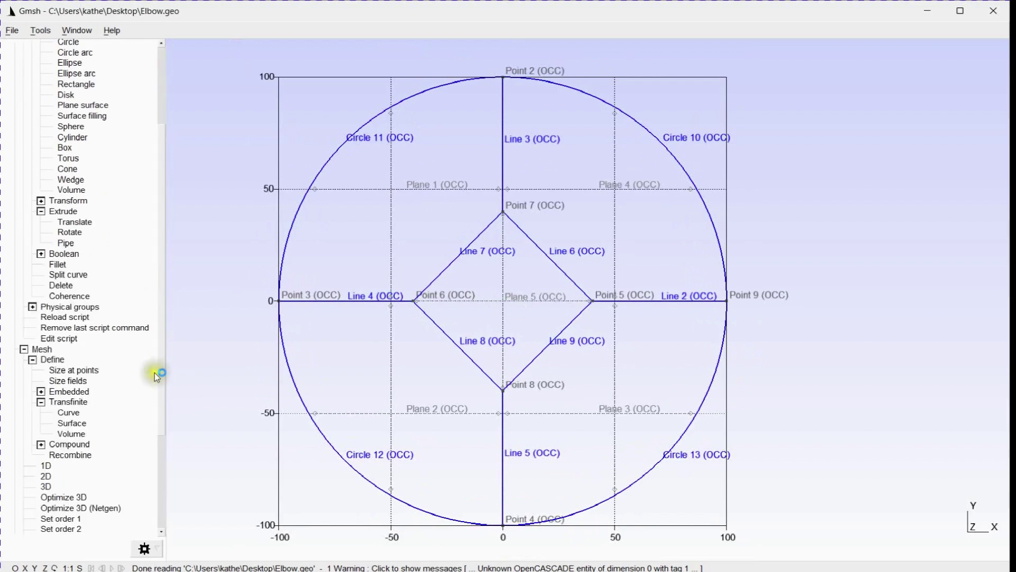
left_click(68, 413)
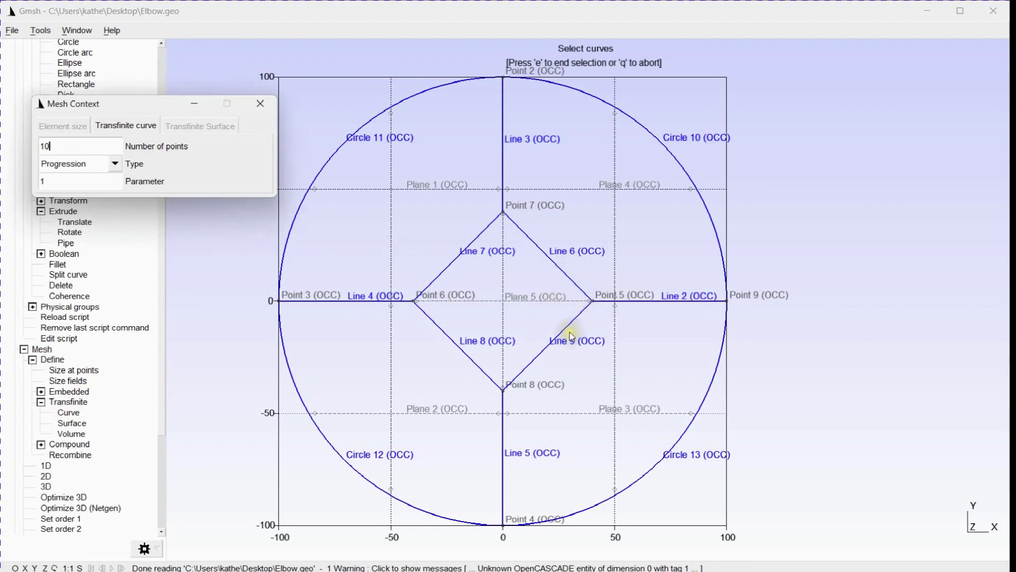
scroll(567, 332, "down", 1)
scroll(568, 332, "up", 1)
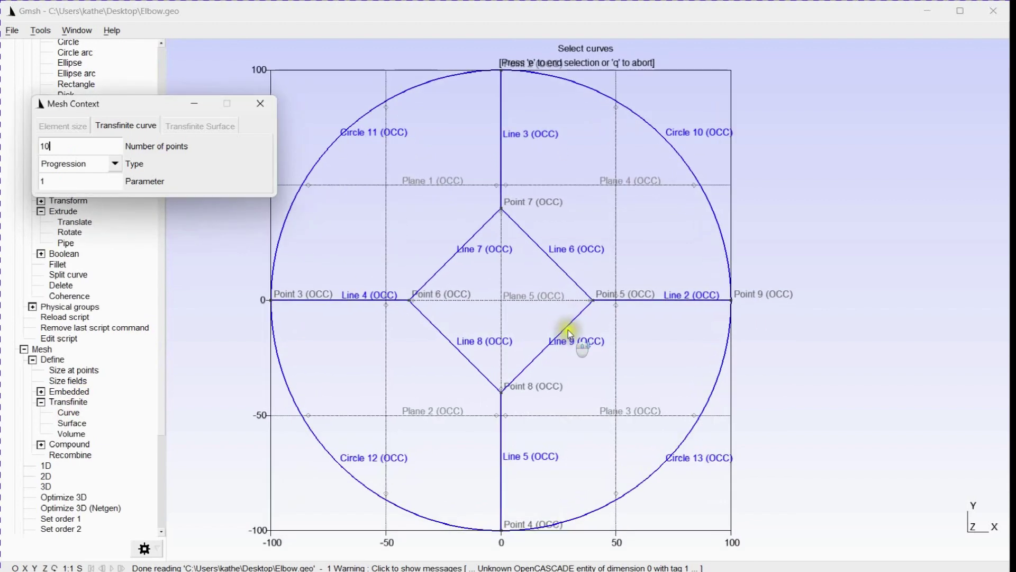
left_click(656, 300)
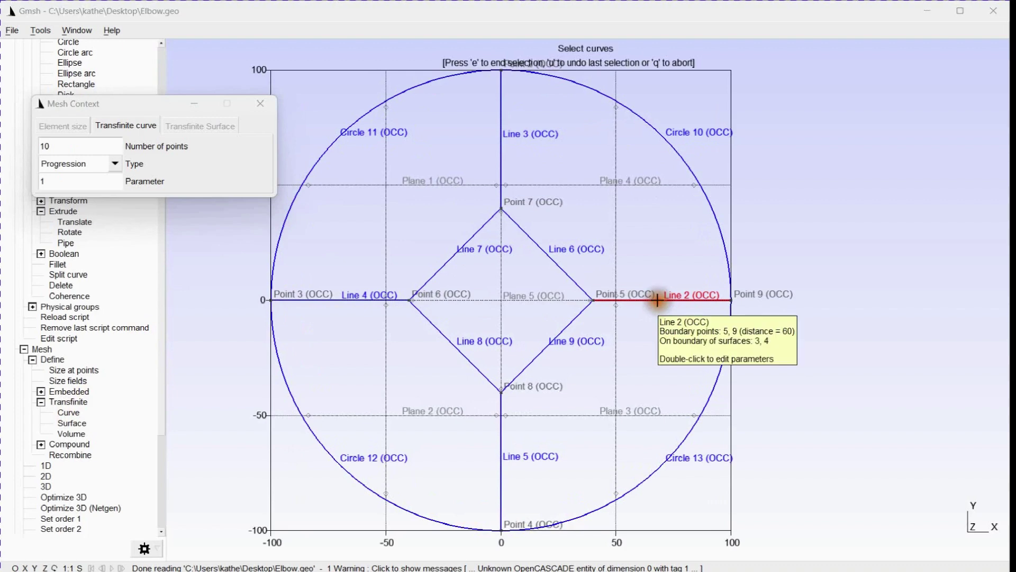
left_click(501, 170)
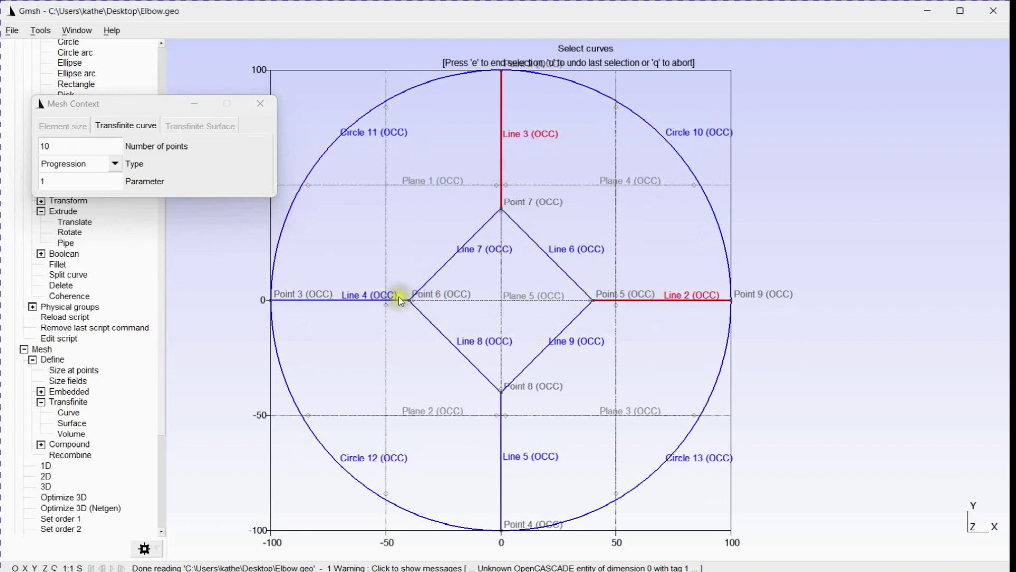
scroll(318, 307, "up", 2)
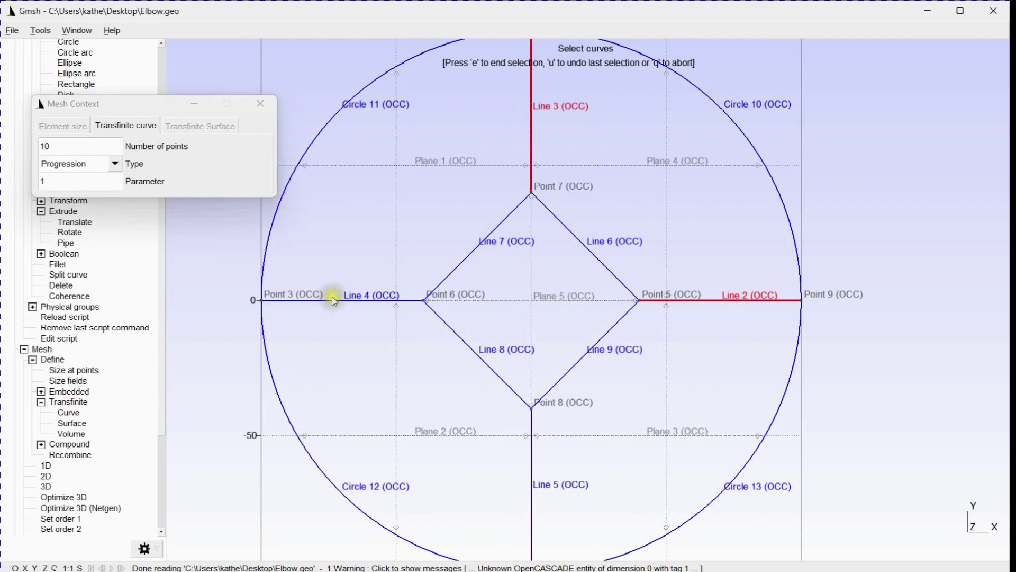
left_click(334, 301)
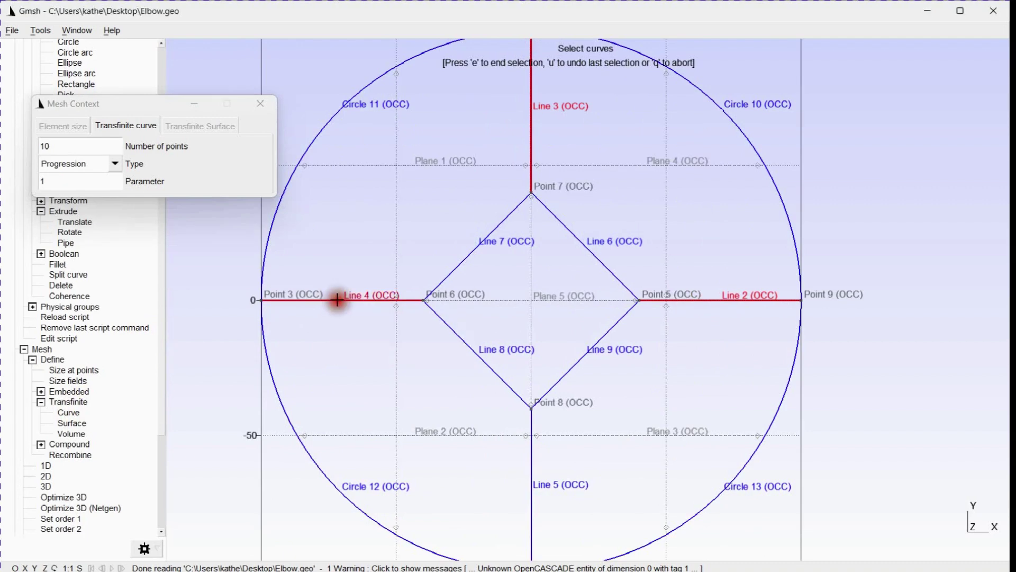
left_click(533, 463)
scroll(480, 397, "down", 2)
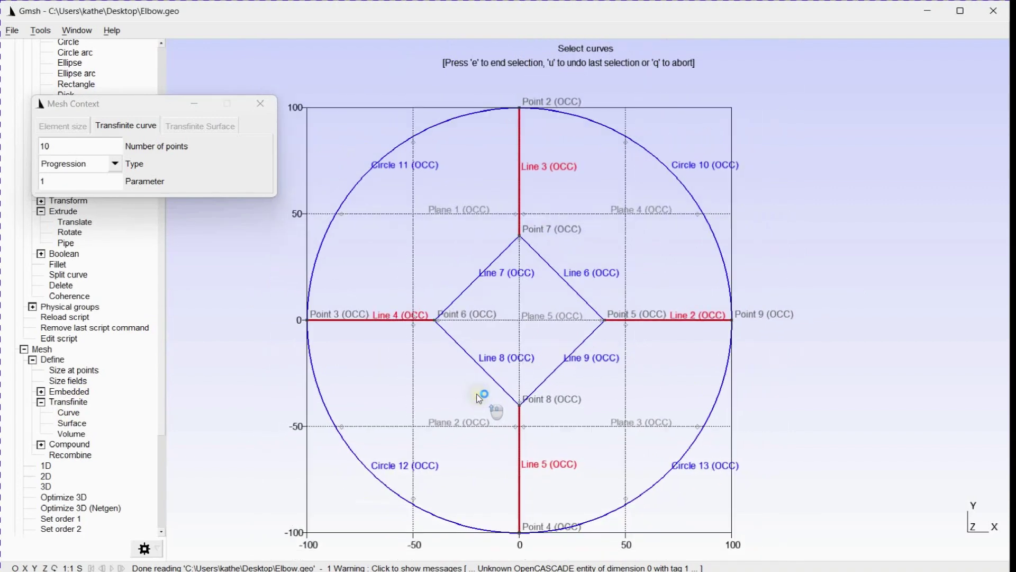
key("e")
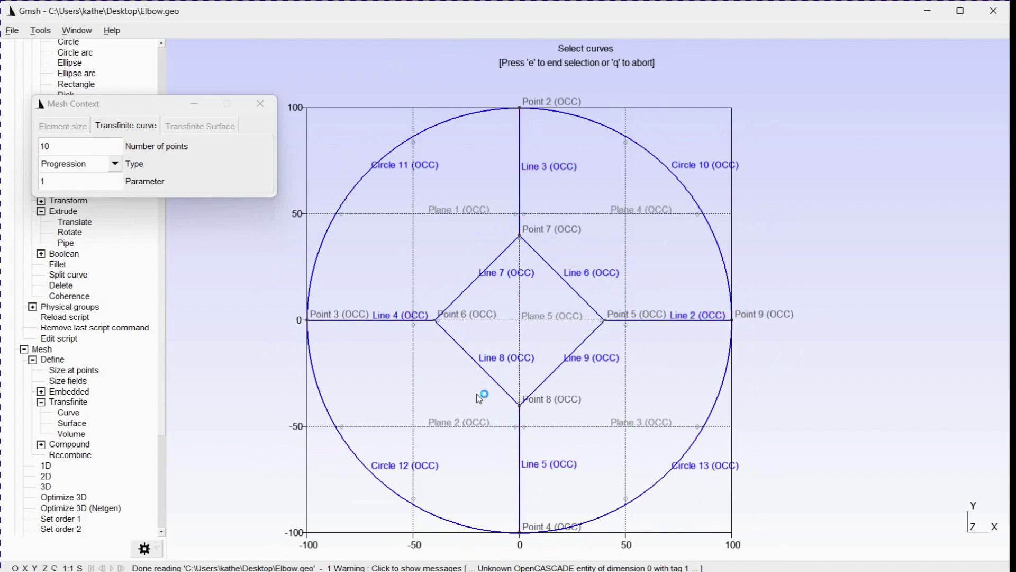
key("q")
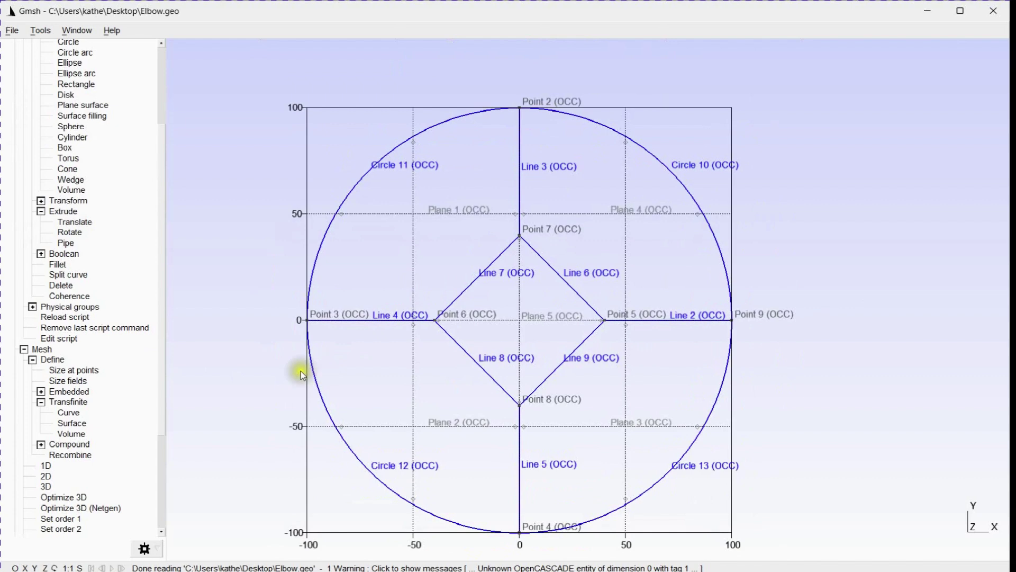
Select Line 6 and Circle 10 for the 10-point transfinite curve setting.
left_click(68, 413)
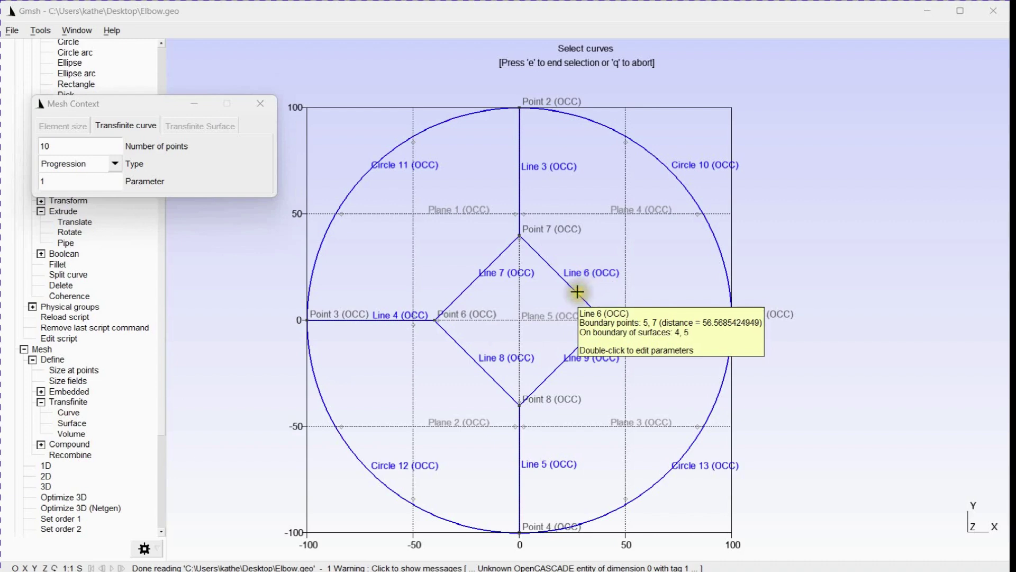
left_click(577, 291)
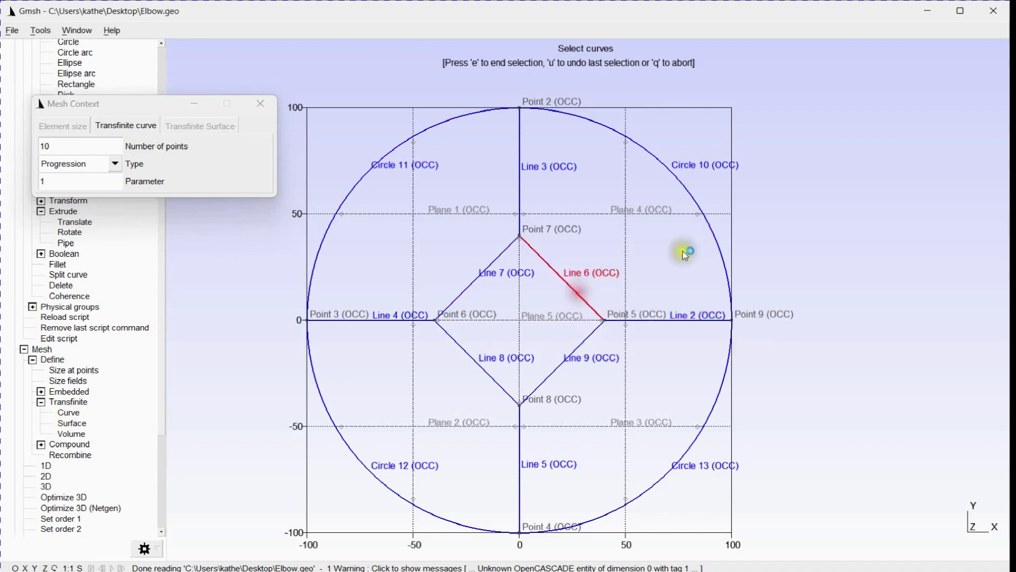
left_click(712, 231)
scroll(624, 237, "down", 2)
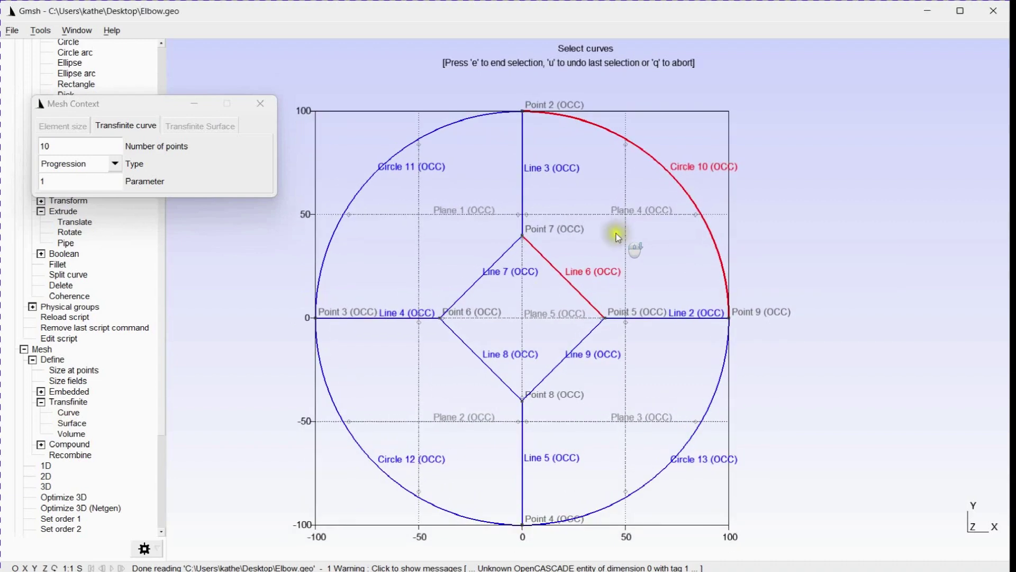
Apply the transfinite setting to Line 6 and Circle 10, then open Elbow.geo beside the model.
key("e")
key("q")
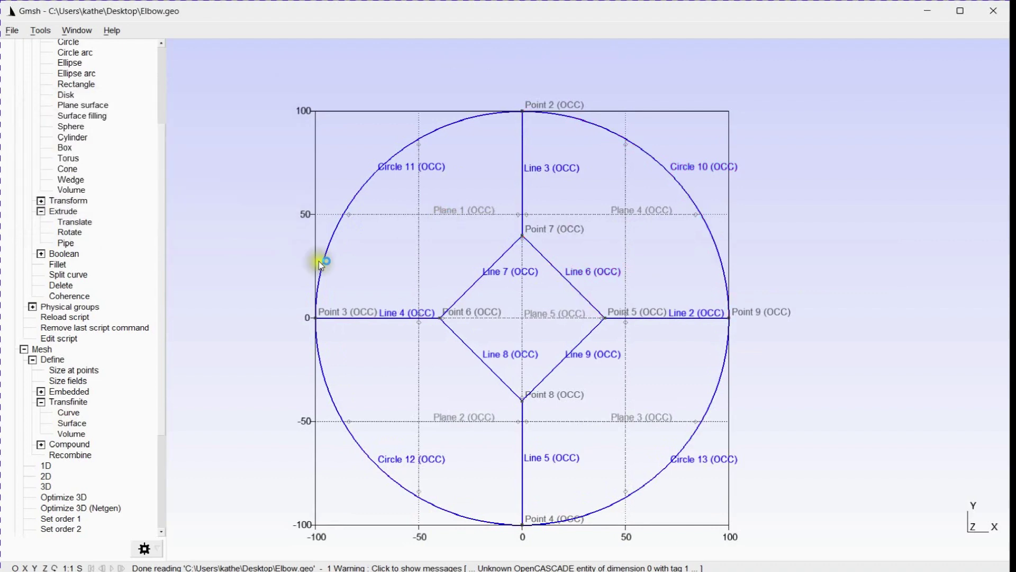
left_click(74, 338)
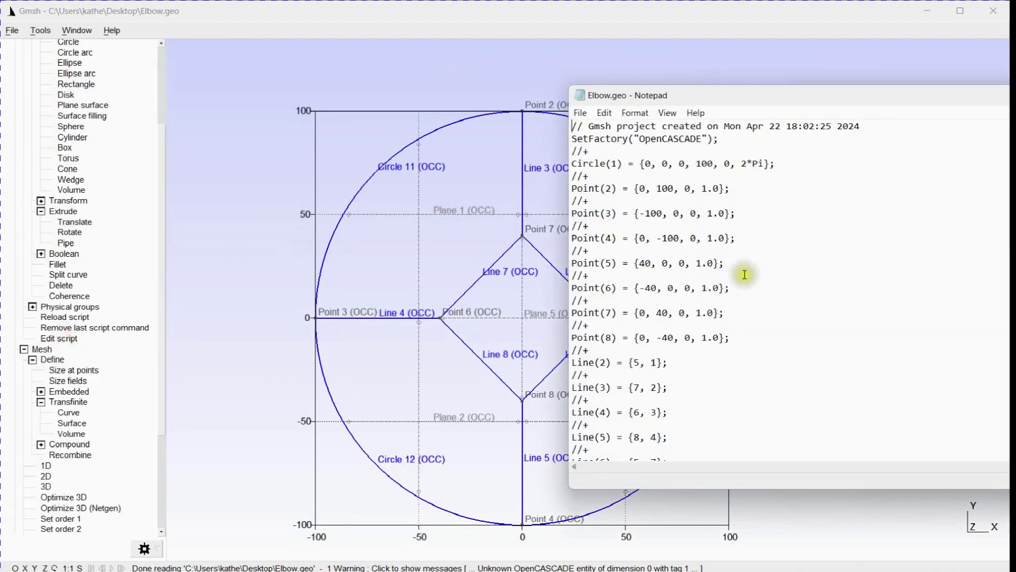
scroll(741, 272, "down", 15)
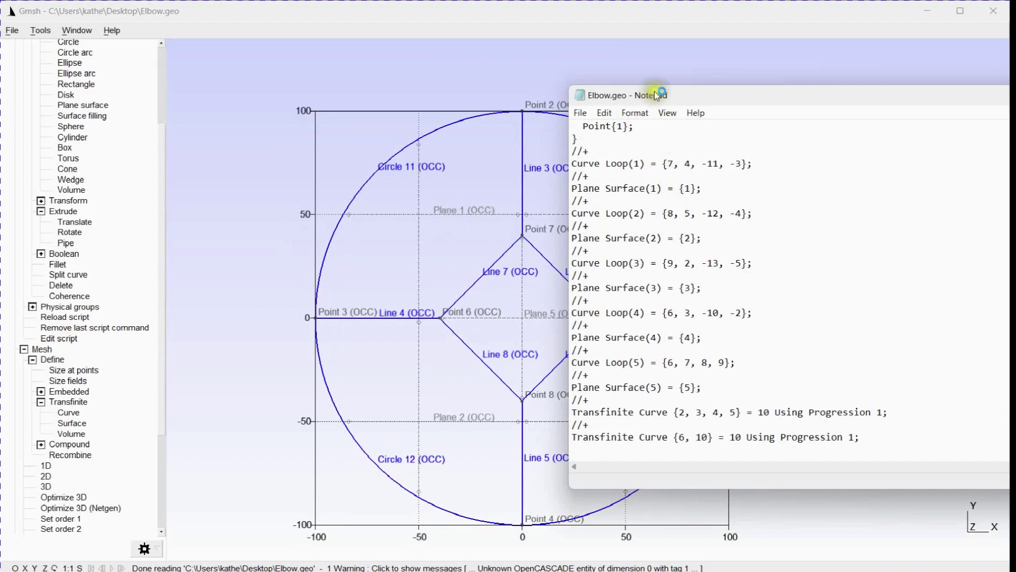
left_click_drag(654, 94, 699, 91)
scroll(357, 209, "down", 4)
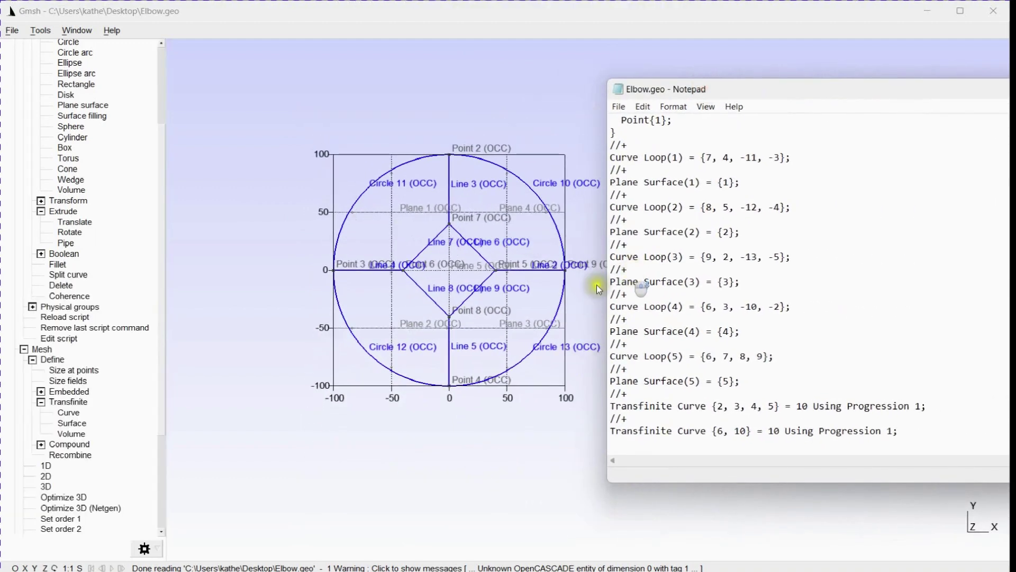
scroll(584, 298, "up", 5)
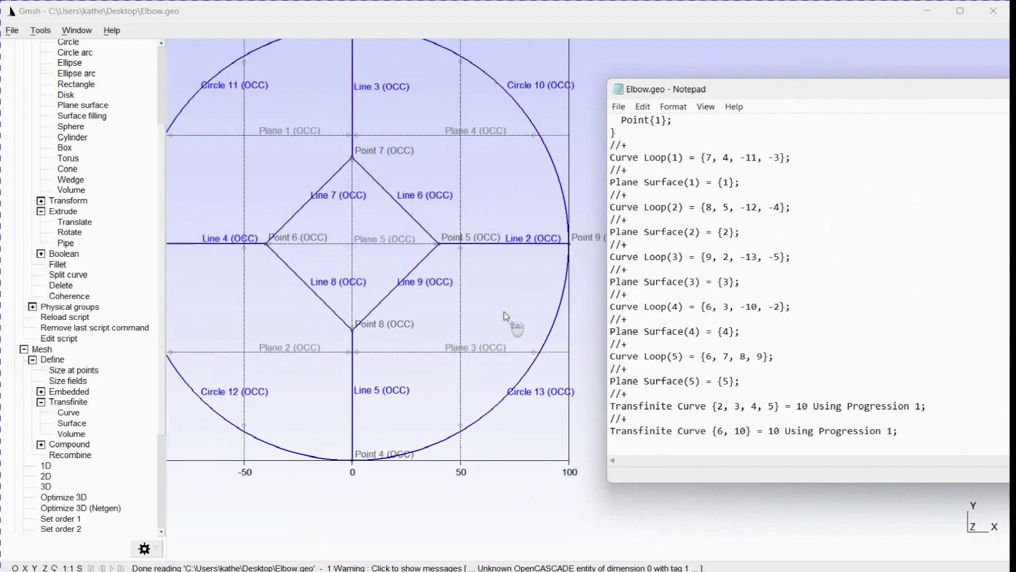
scroll(450, 196, "down", 1)
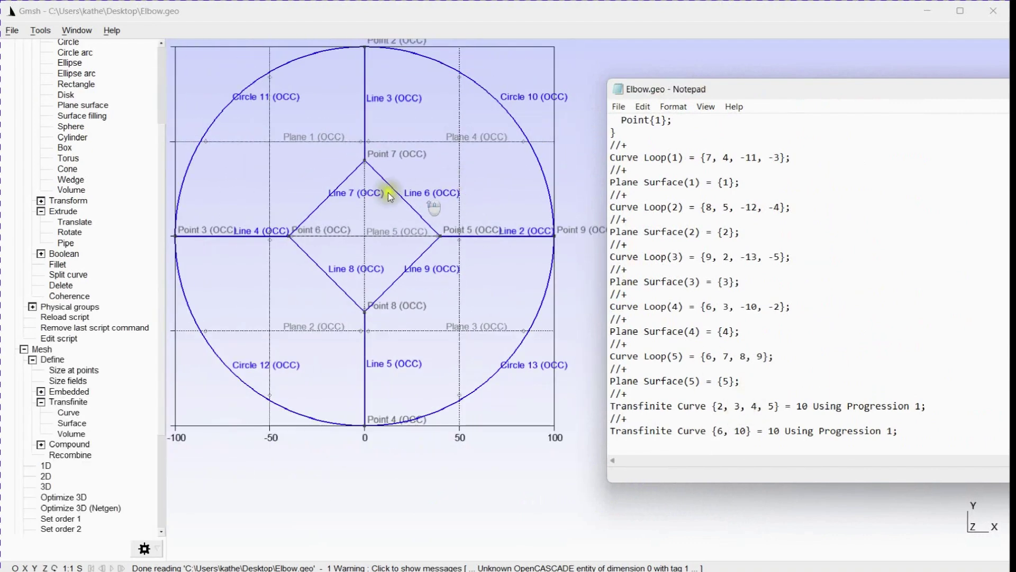
Change the last line to Transfinite Curve {6,10,7,11,8,12,9,13}.
left_click(744, 429)
type(",")
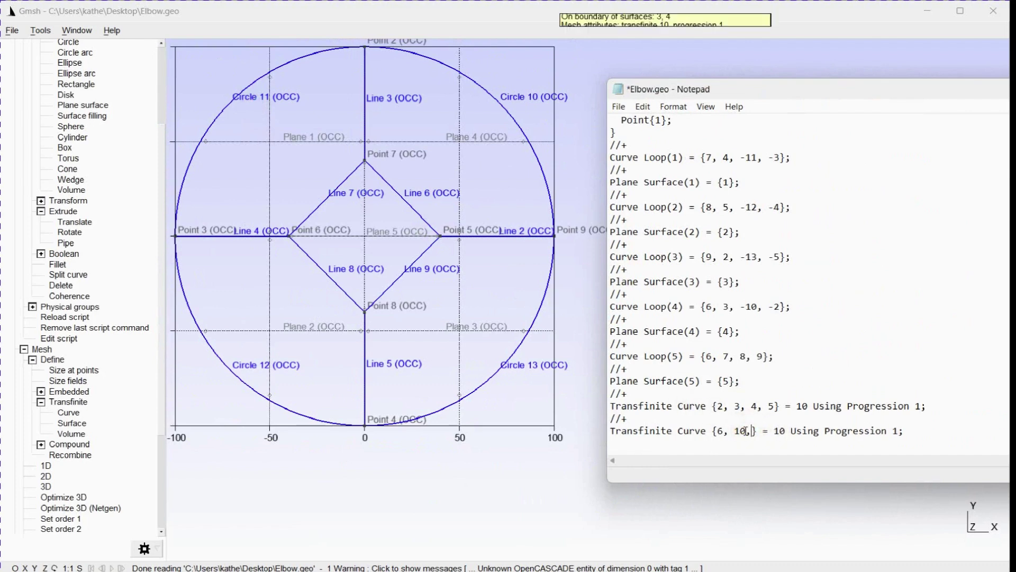
type("7,22")
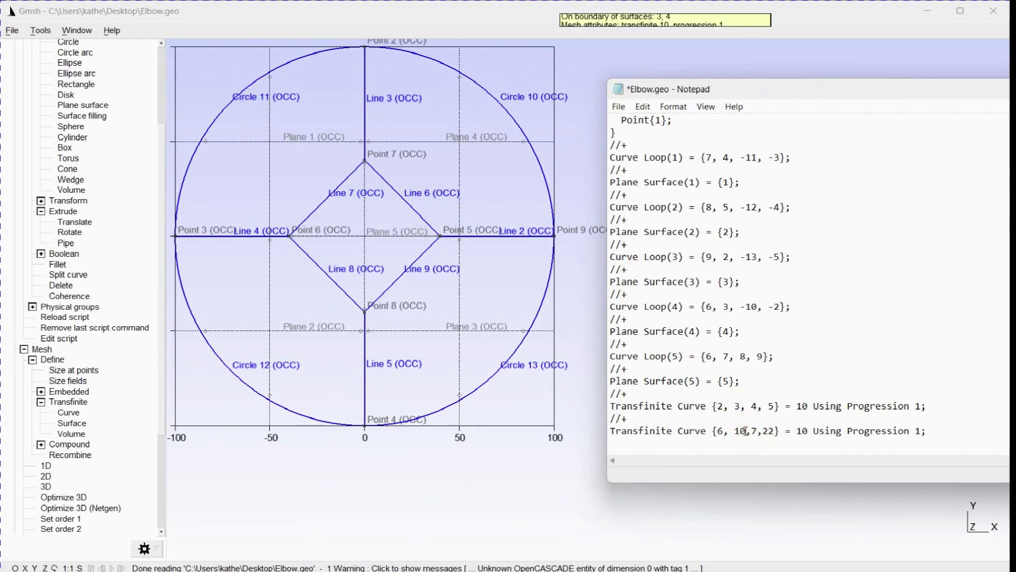
key("BackSpace")
key("BackSpace")
type("11,")
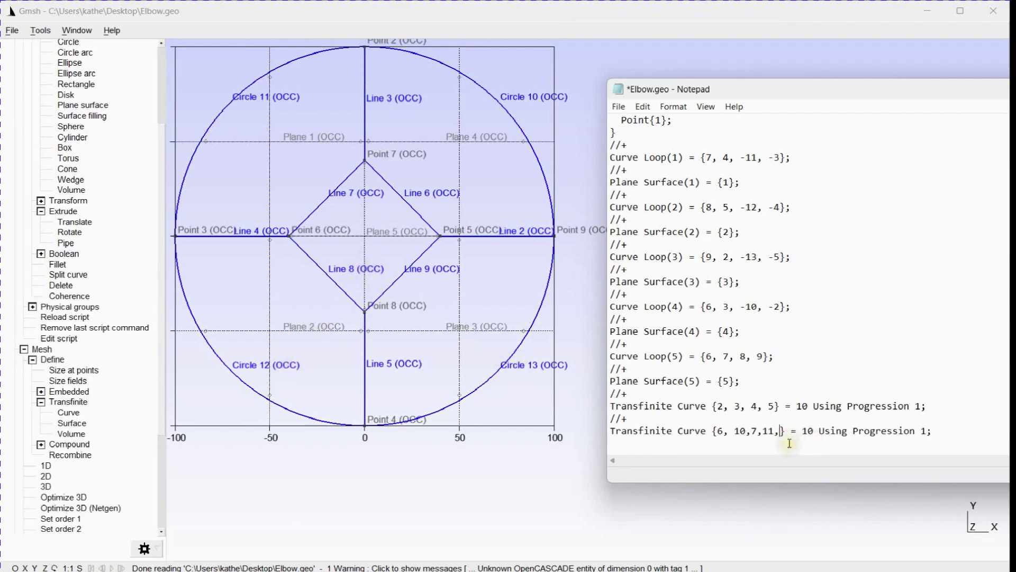
type("8,12")
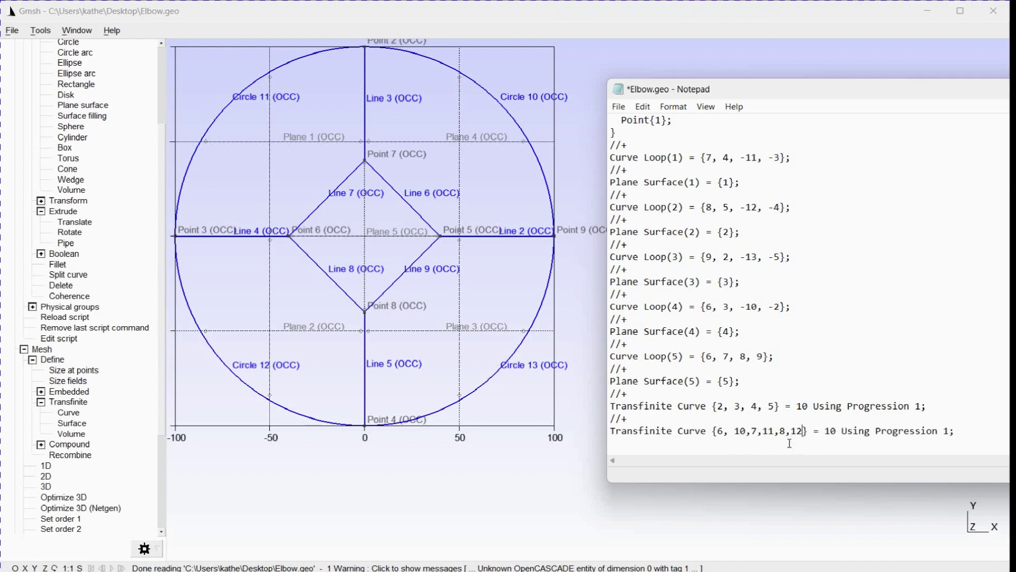
type(",")
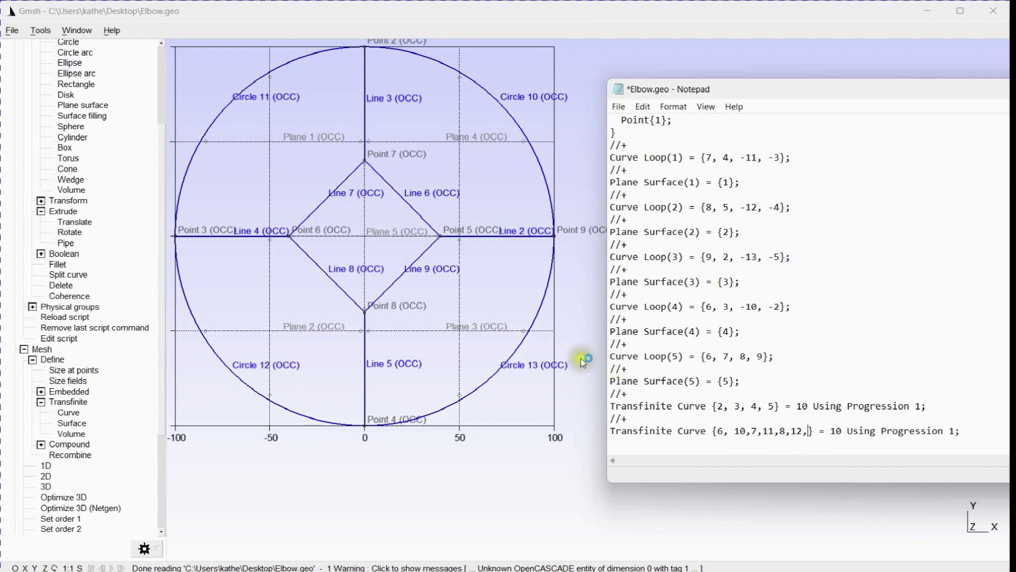
left_click(810, 430)
type("9")
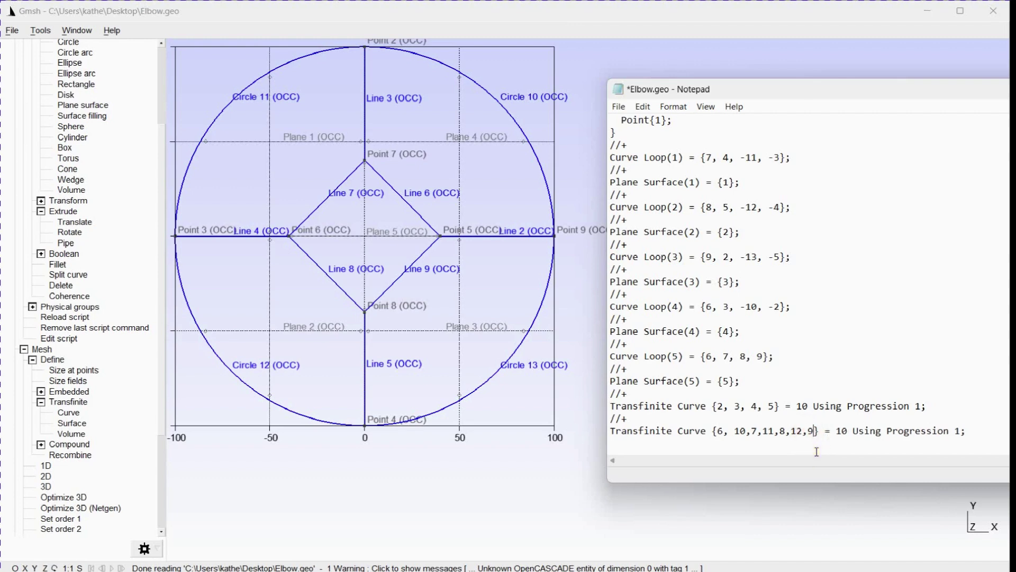
type(",13")
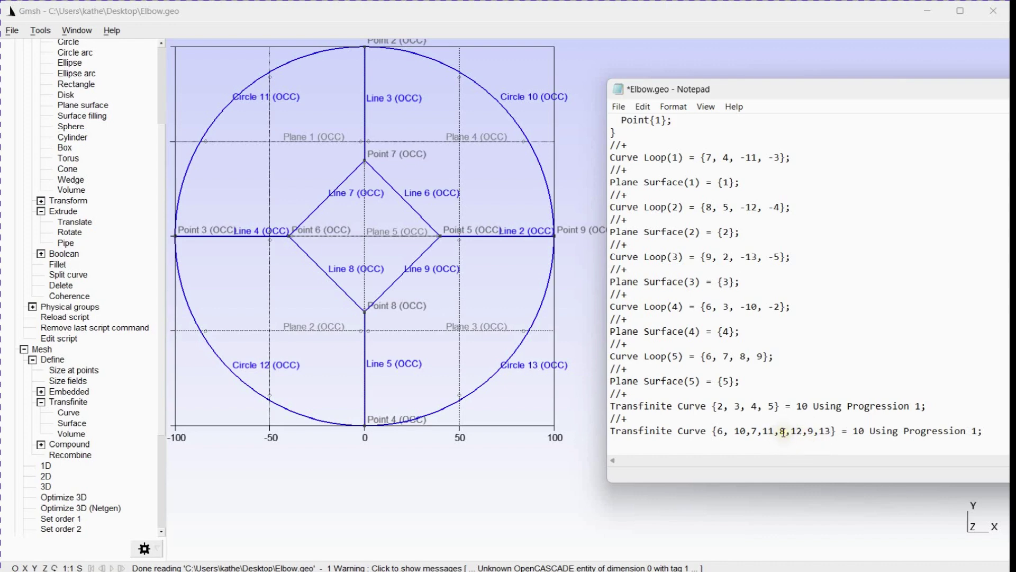
scroll(787, 434, "up", 3)
scroll(789, 436, "down", 3)
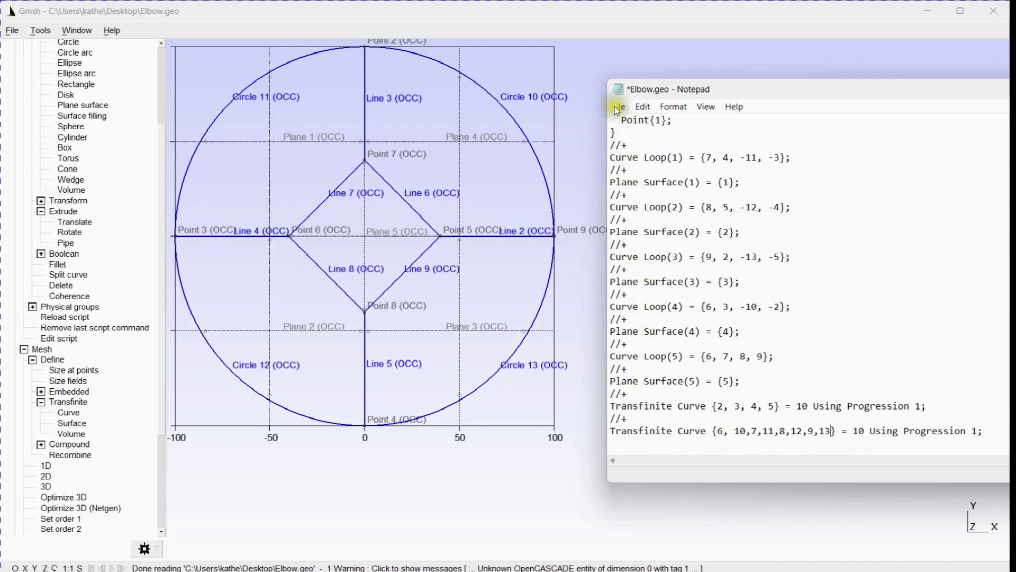
Save Elbow.geo and close Notepad.
left_click(618, 106)
left_click(630, 165)
left_click(619, 106)
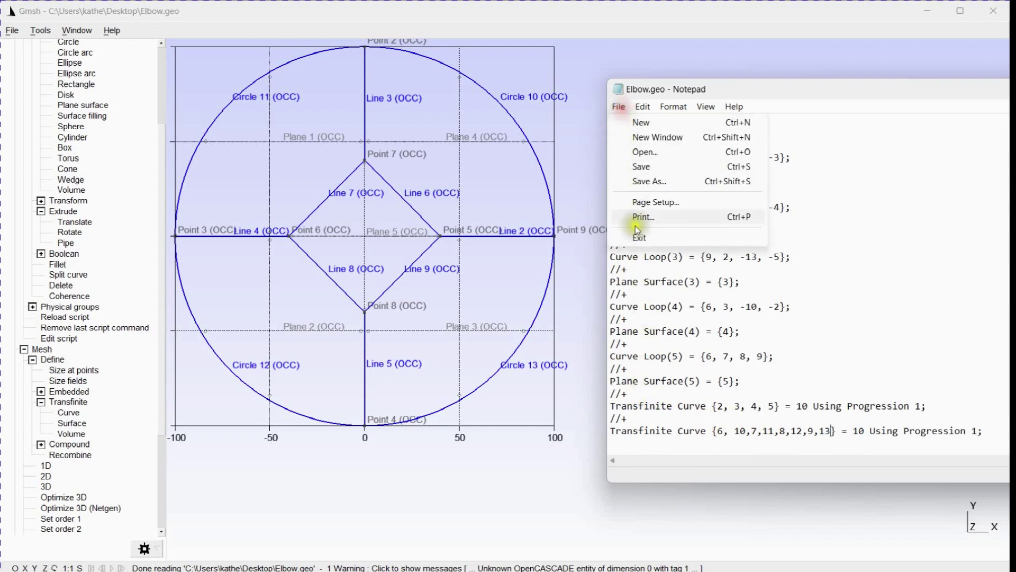
left_click(638, 241)
left_click(71, 424)
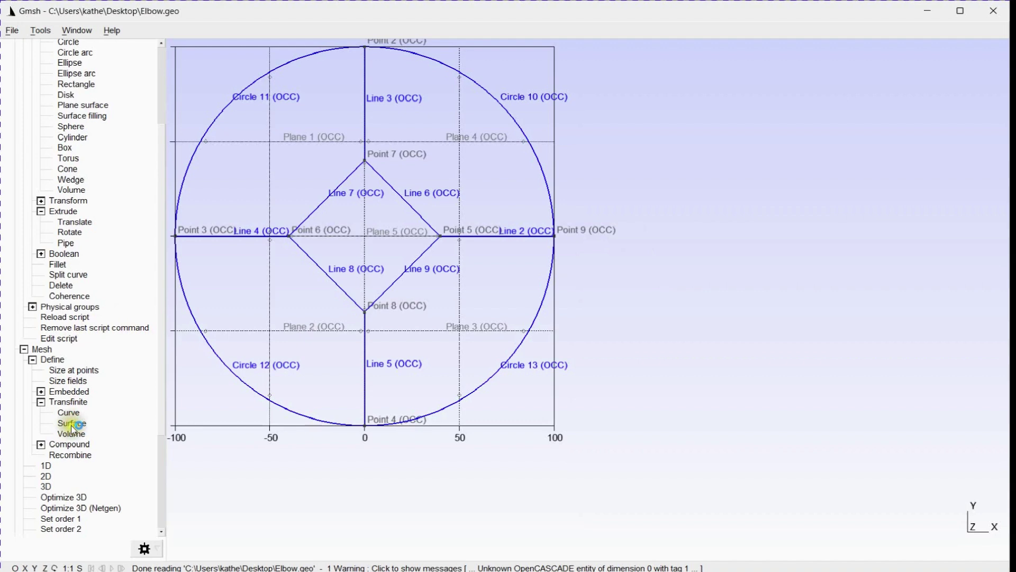
Make Plane 5 a transfinite surface and reopen Elbow.geo in Notepad.
left_click(363, 242)
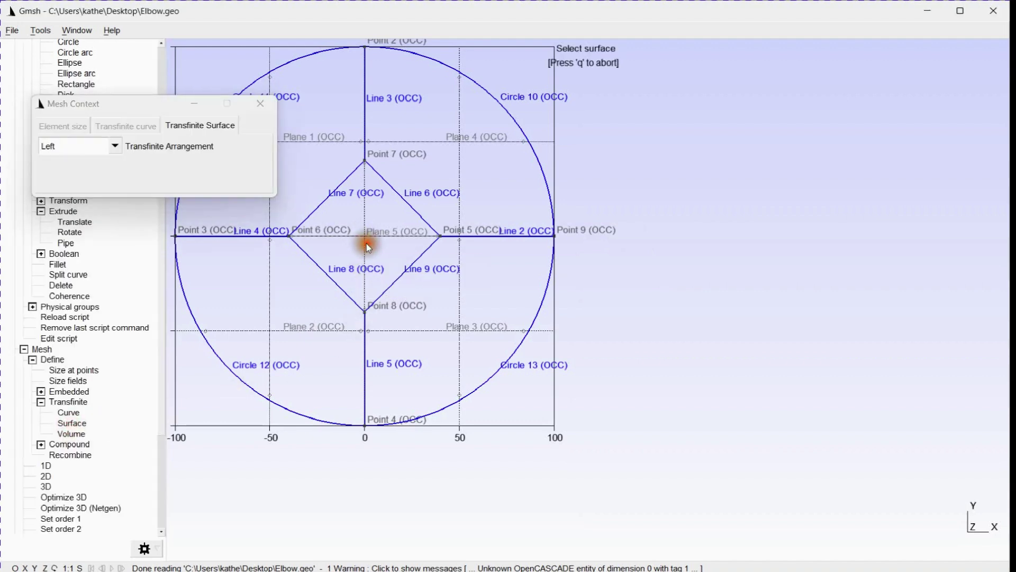
key("e")
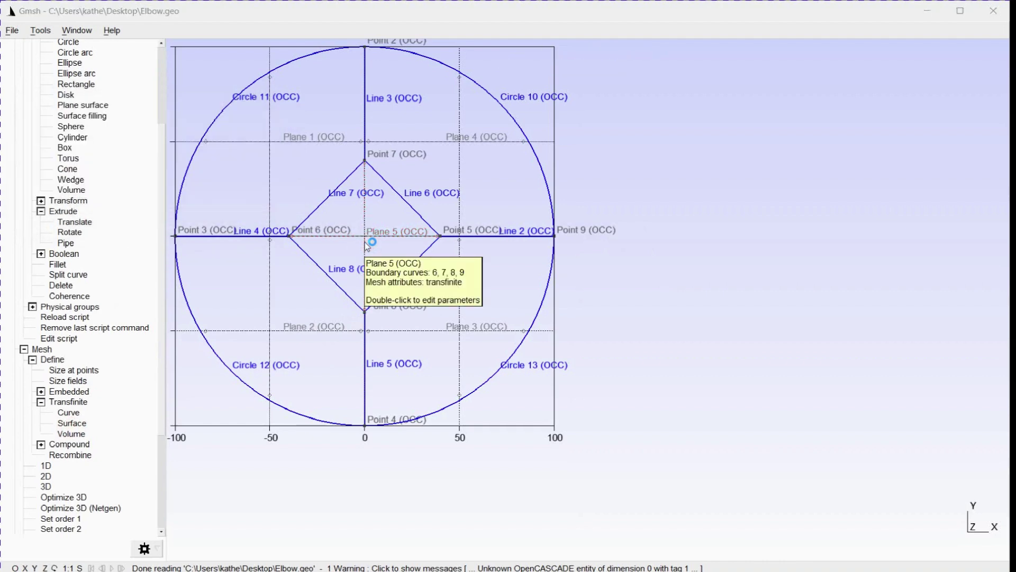
left_click(81, 424)
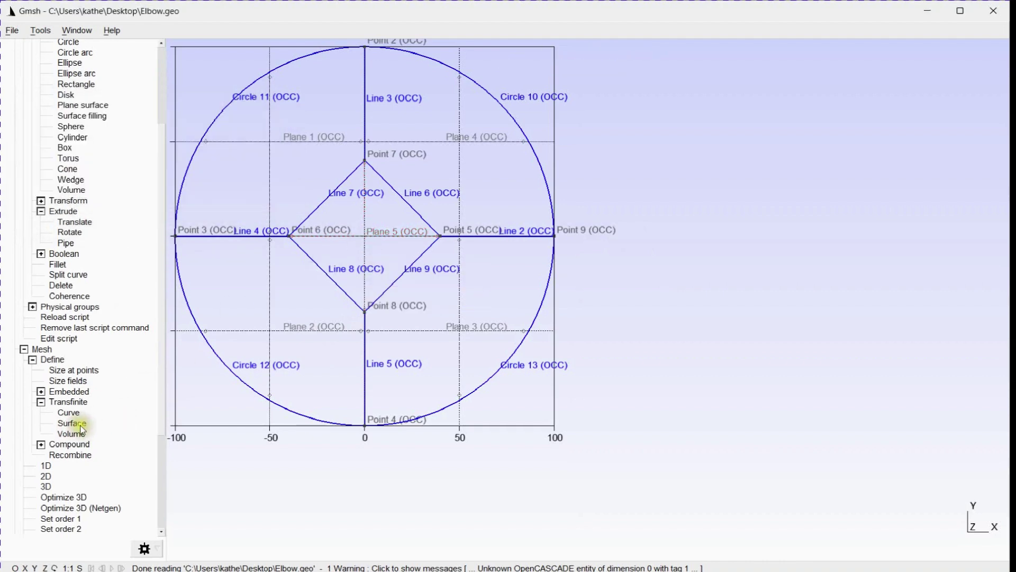
Change the last line of Elbow.geo to Transfinite Surface {1,2,3,4,5}.
left_click(66, 339)
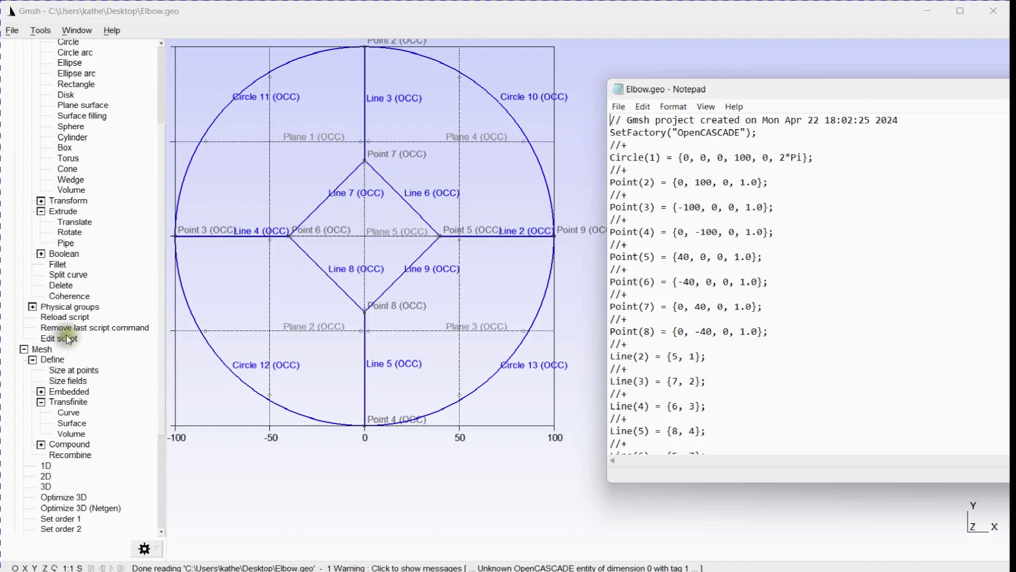
scroll(715, 418, "down", 15)
left_click(727, 431)
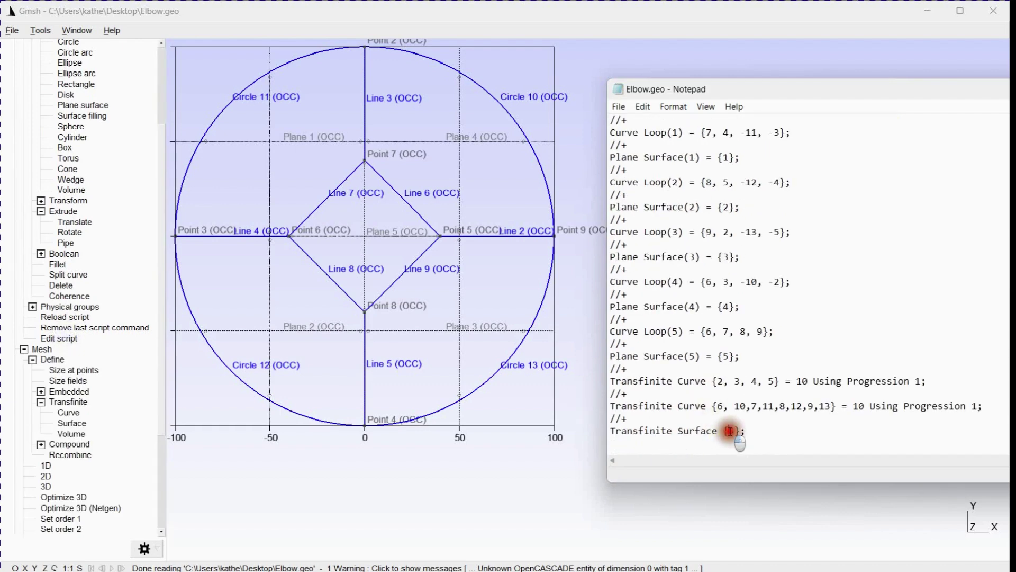
type(",")
key("BackSpace")
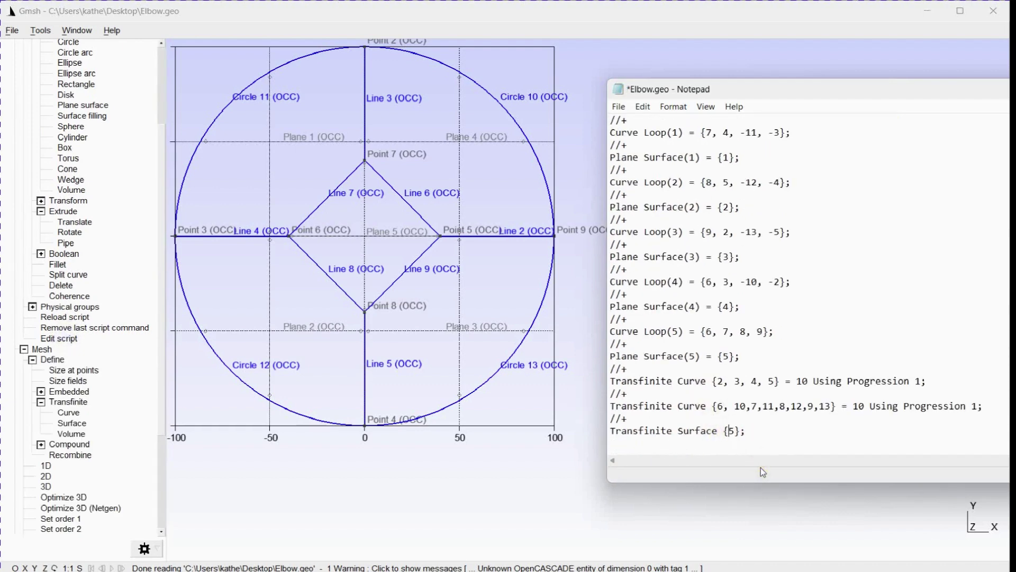
type("1,2,3,4,")
Save Elbow.geo and close Notepad, returning to the Gmsh model.
left_click(619, 107)
left_click(639, 167)
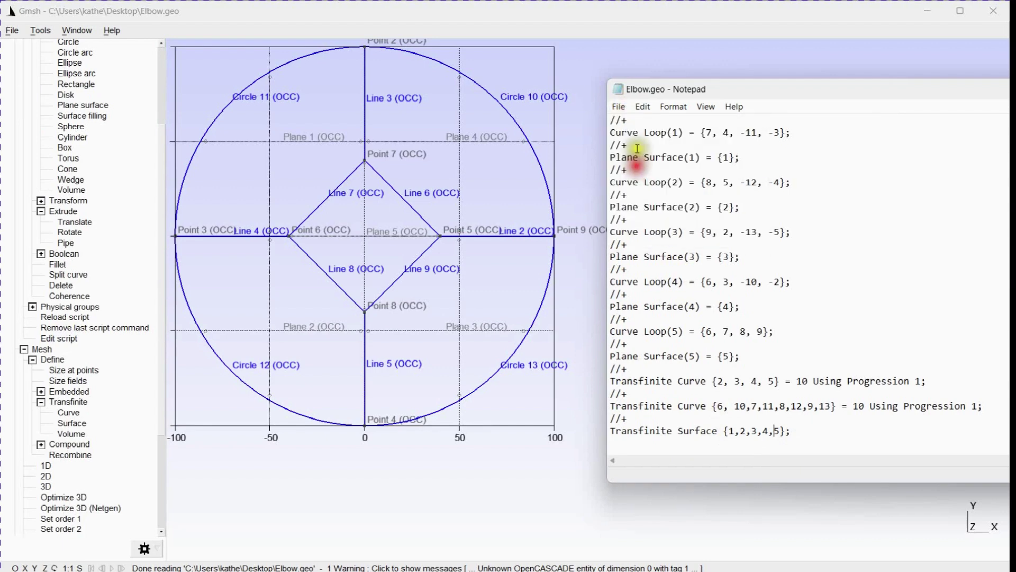
left_click(618, 107)
left_click(638, 167)
left_click(619, 106)
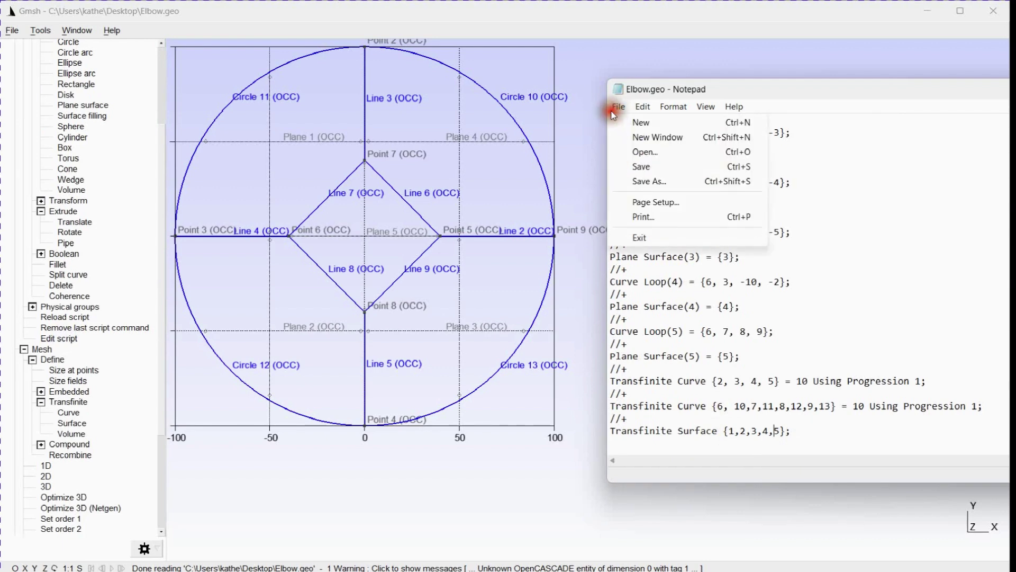
left_click(641, 239)
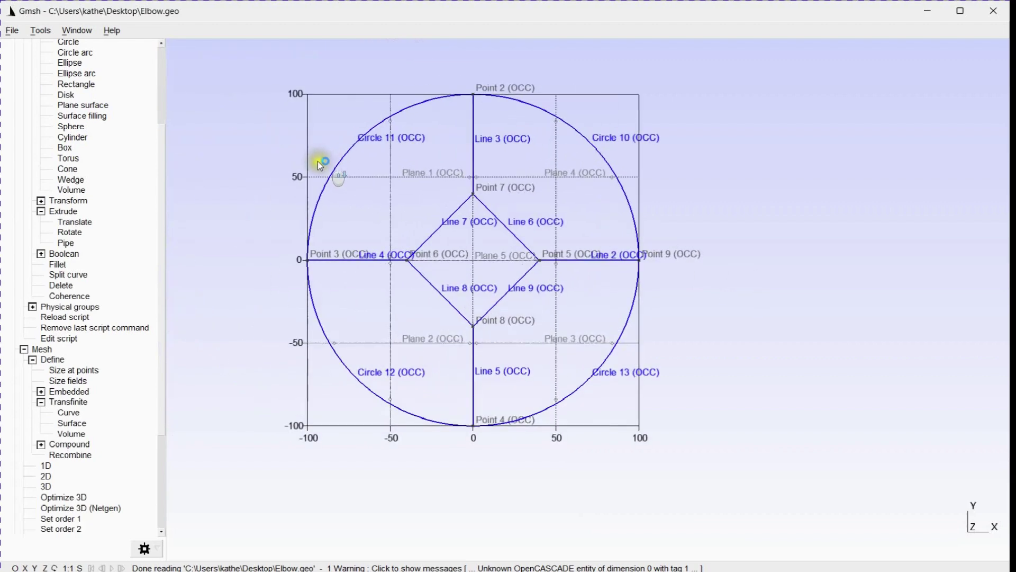
mouse_move(332, 175)
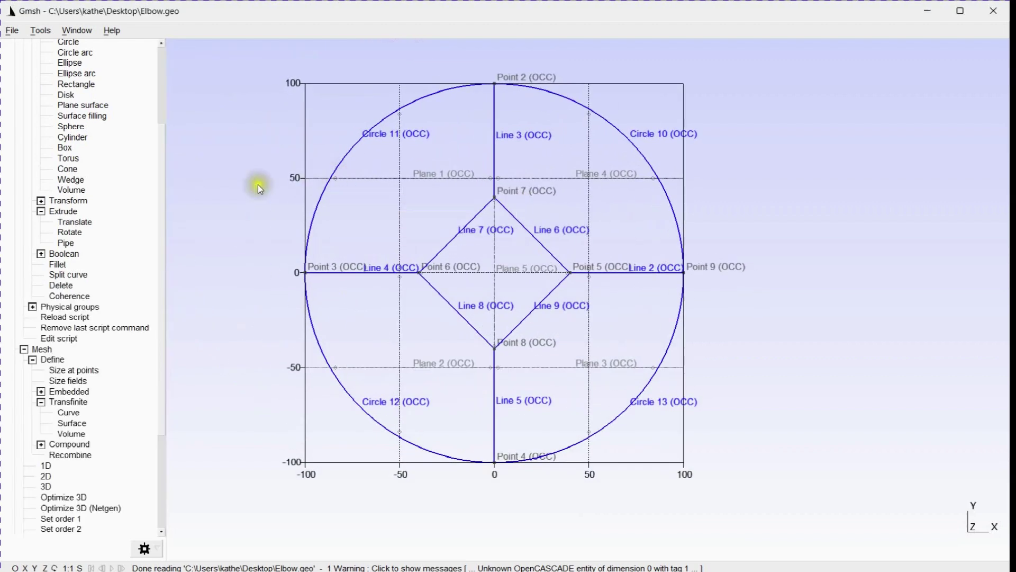
left_click(41, 32)
left_click(43, 45)
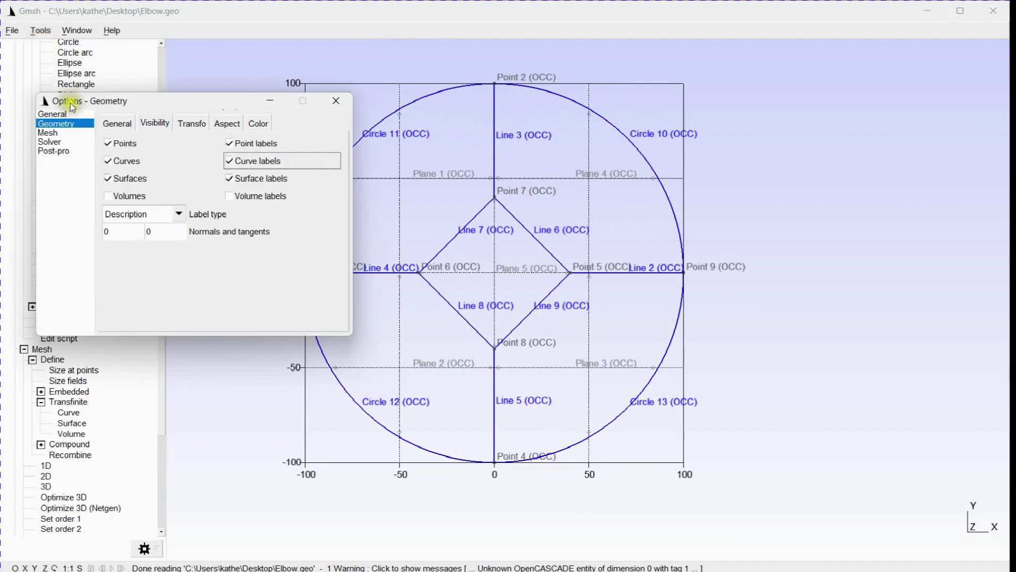
left_click(59, 132)
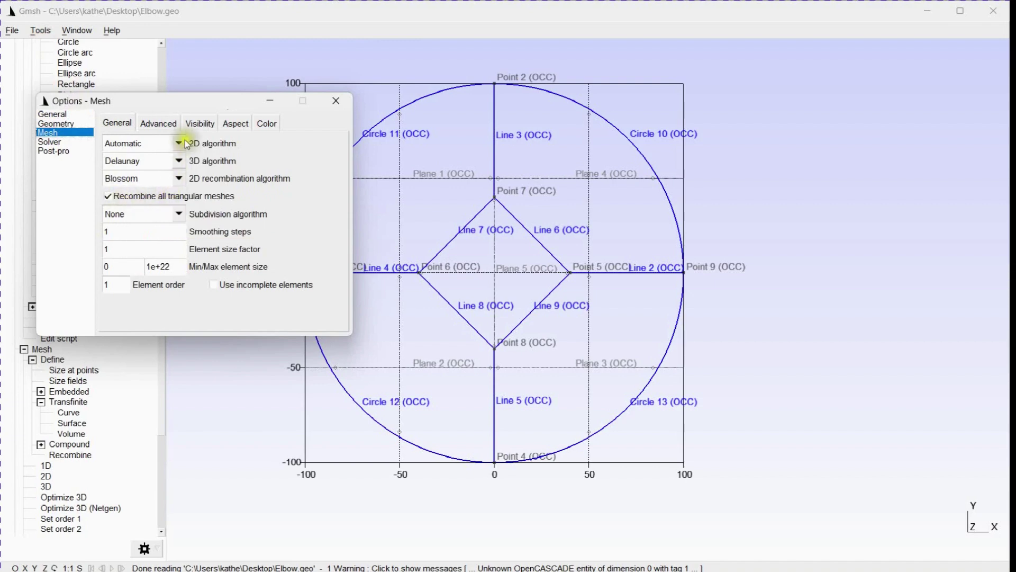
left_click(170, 143)
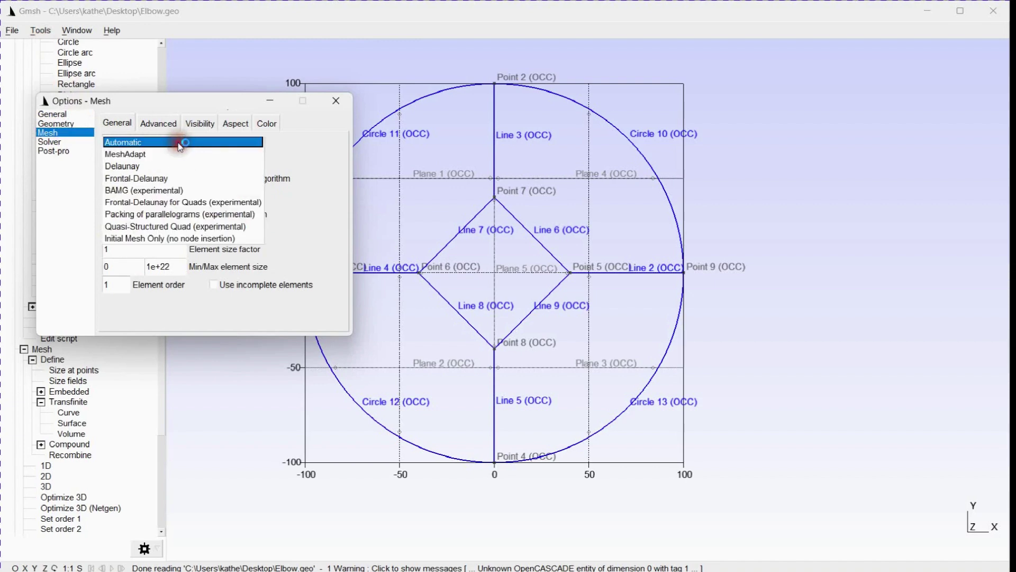
left_click(178, 142)
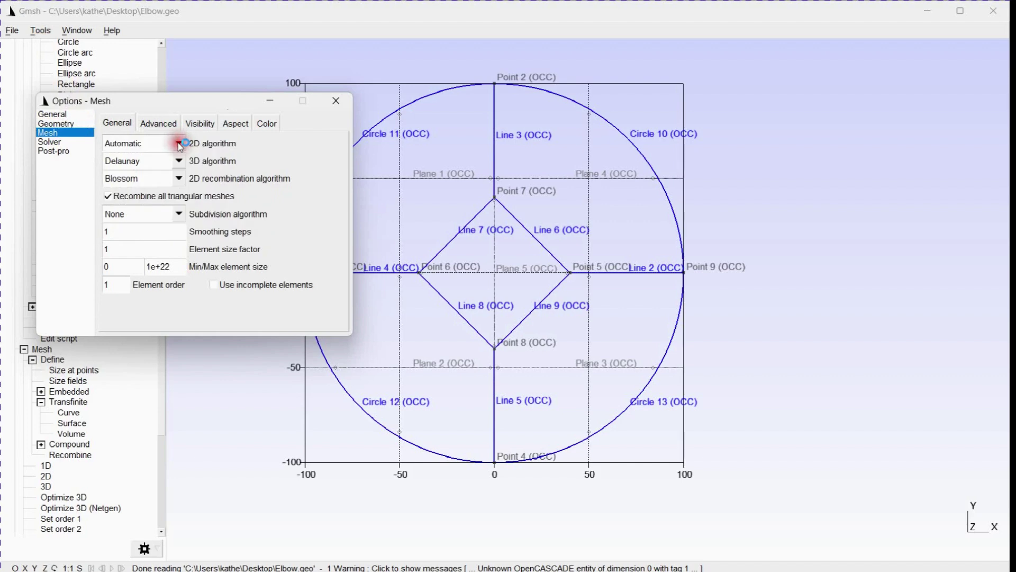
left_click(336, 101)
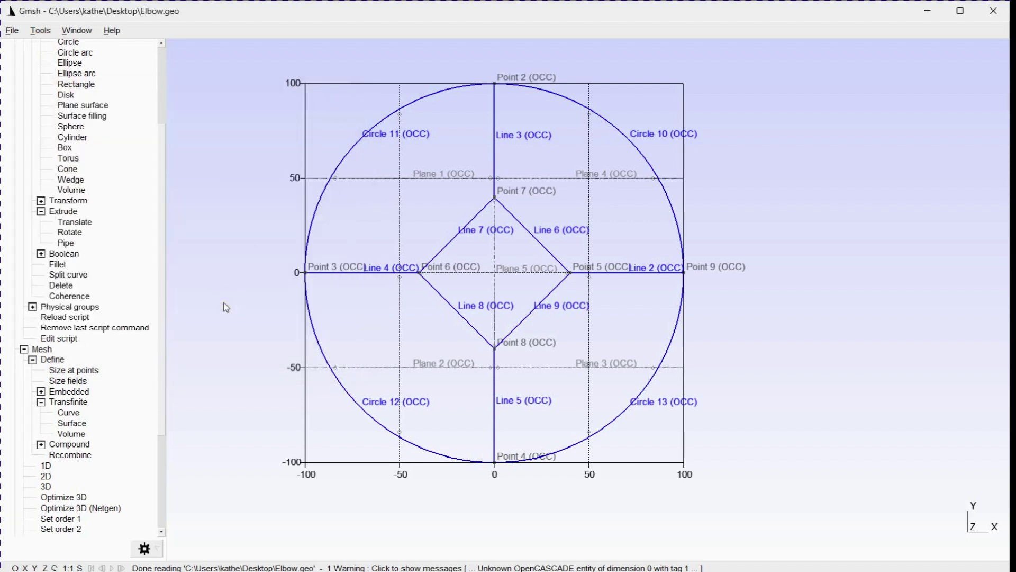
Mesh the disc in 2D, reload the script, and remesh to get structured quads on all five blocks.
left_click(47, 475)
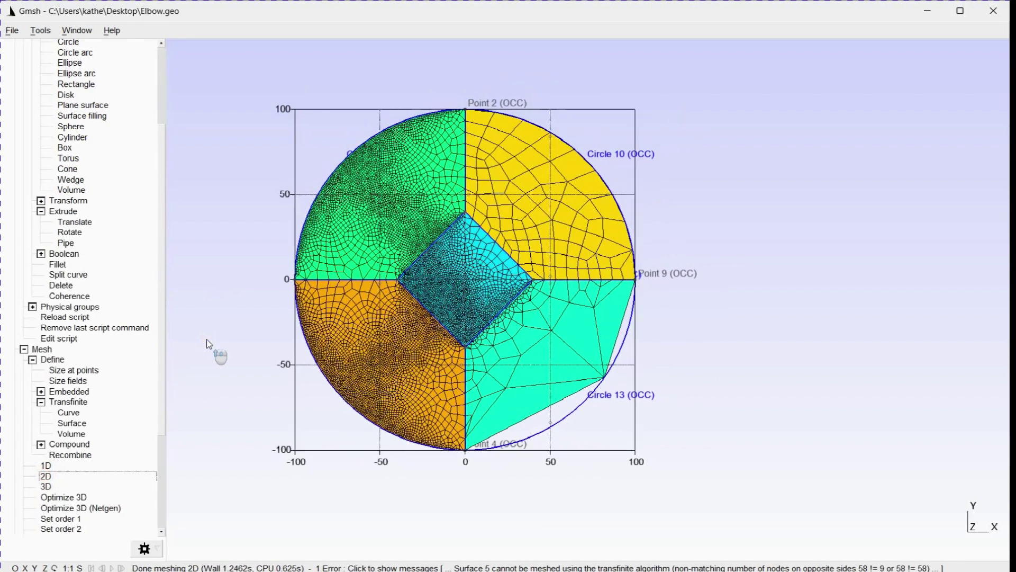
left_click(56, 316)
left_click(50, 476)
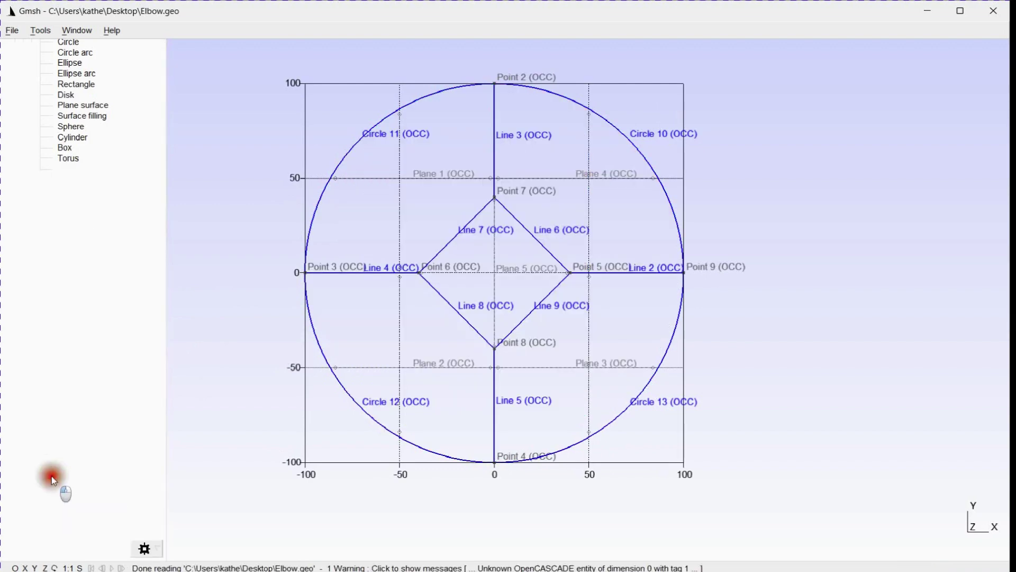
scroll(243, 376, "up", 3)
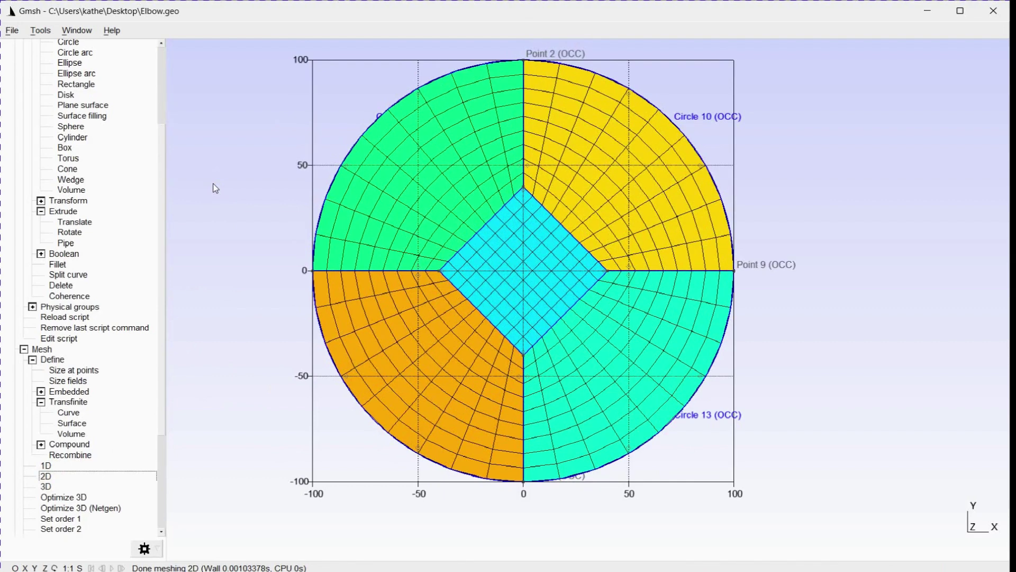
scroll(213, 186, "down", 3)
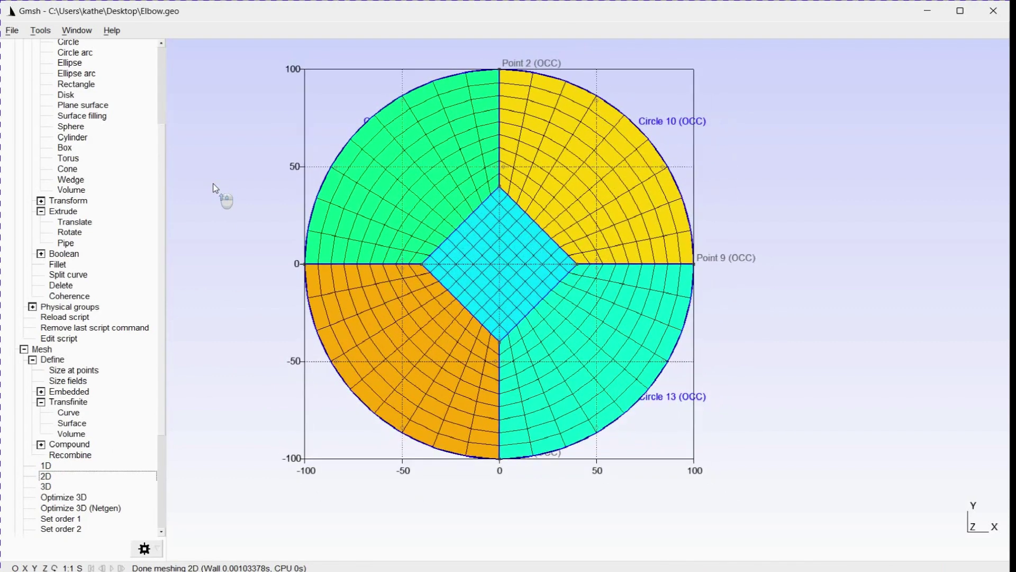
scroll(214, 184, "down", 1)
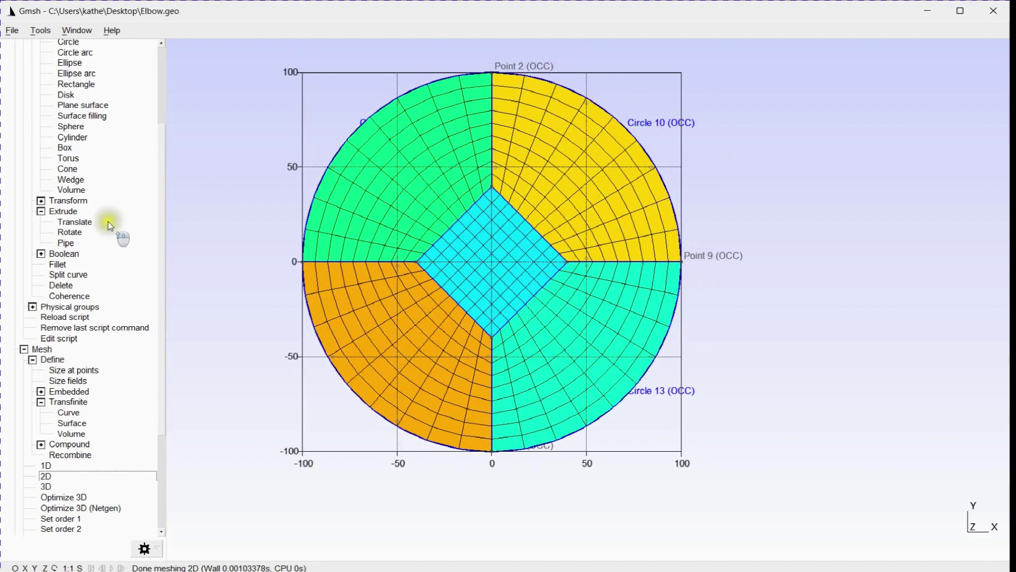
scroll(107, 223, "up", 2)
Set up a Pi/4 rotate-extrusion about Y through X = 400 with 50 recombined mesh layers.
left_click(82, 279)
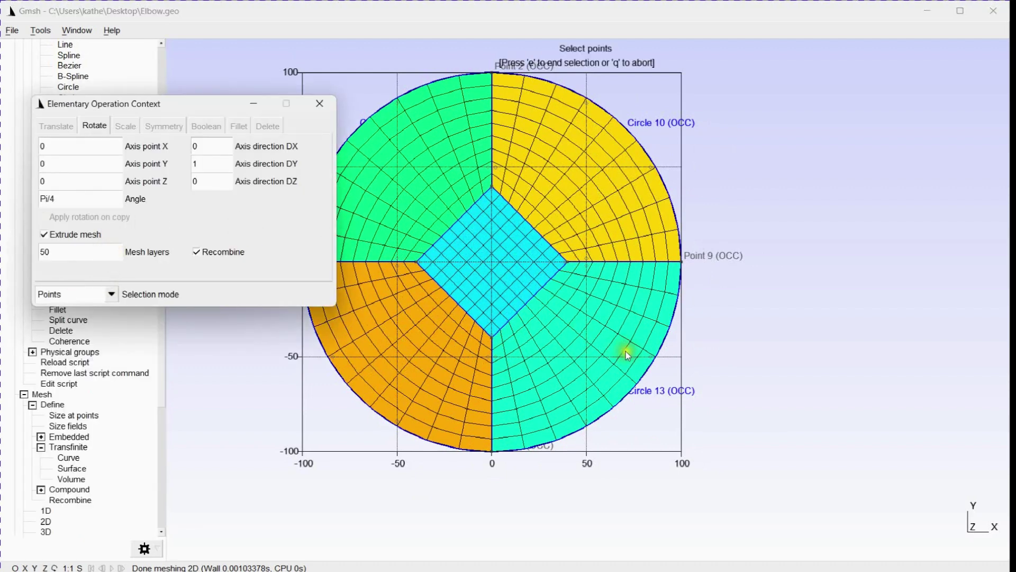
scroll(630, 351, "down", 3)
scroll(685, 458, "down", 2)
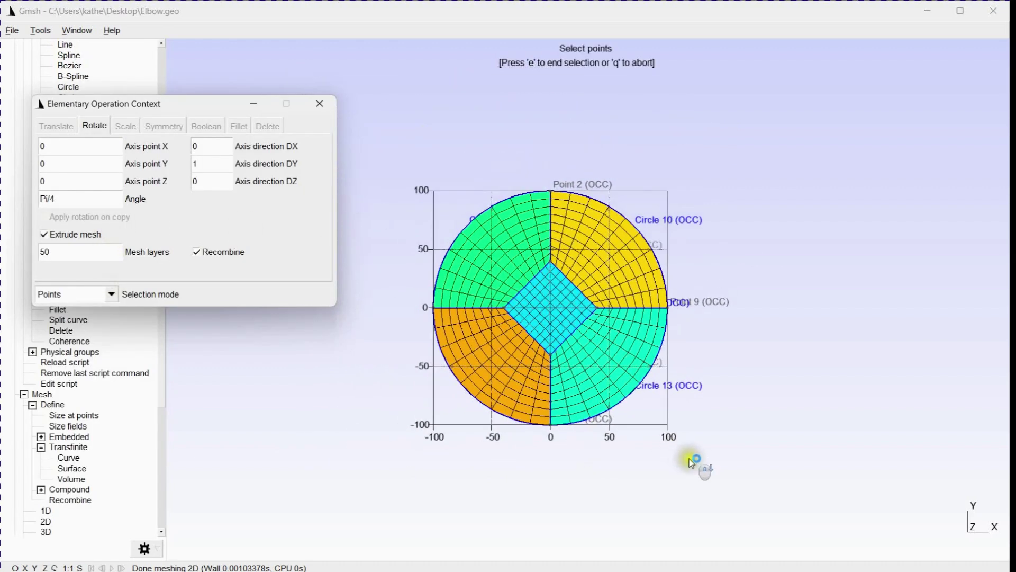
scroll(691, 462, "up", 1)
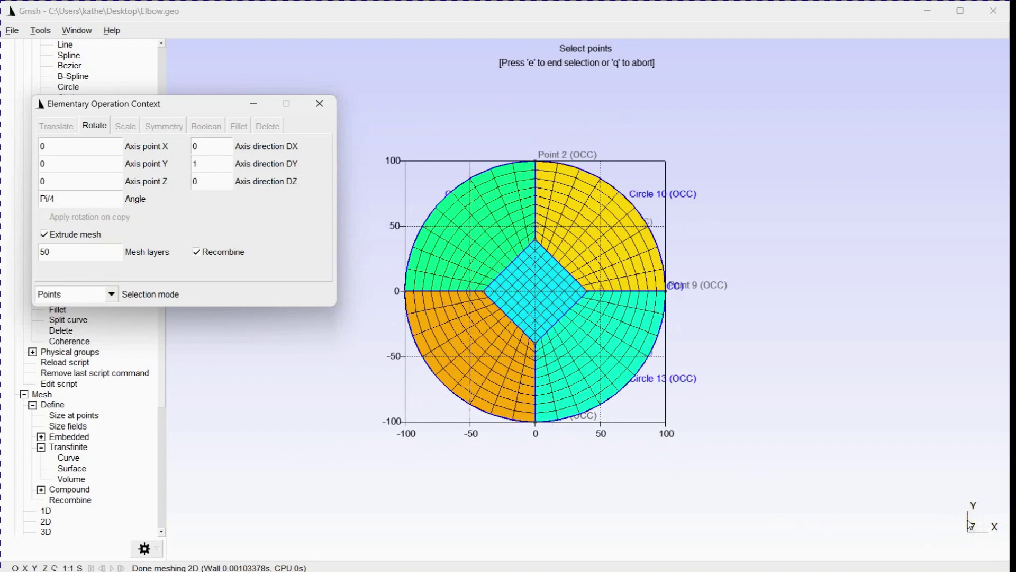
double_click(186, 165)
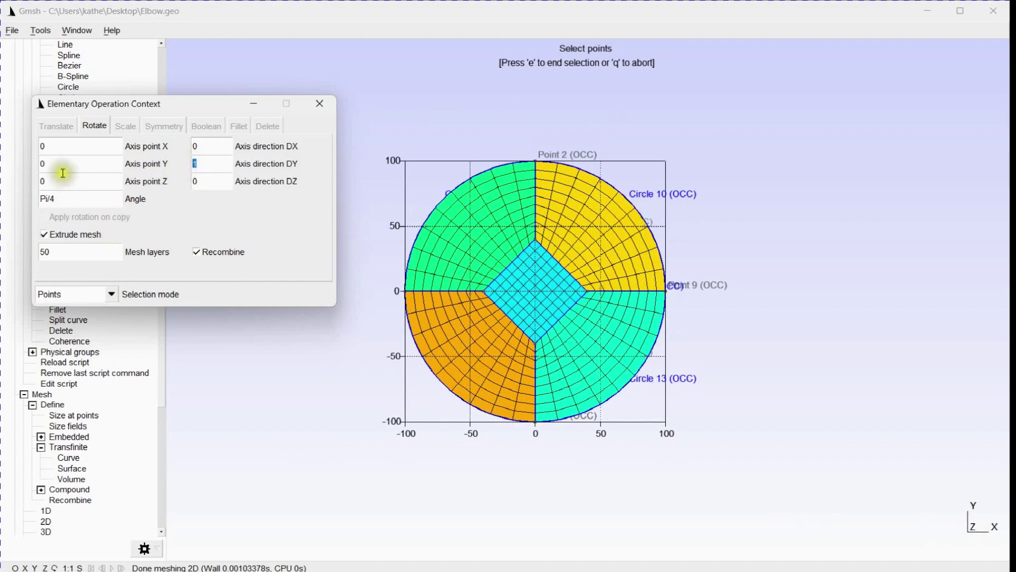
double_click(37, 149)
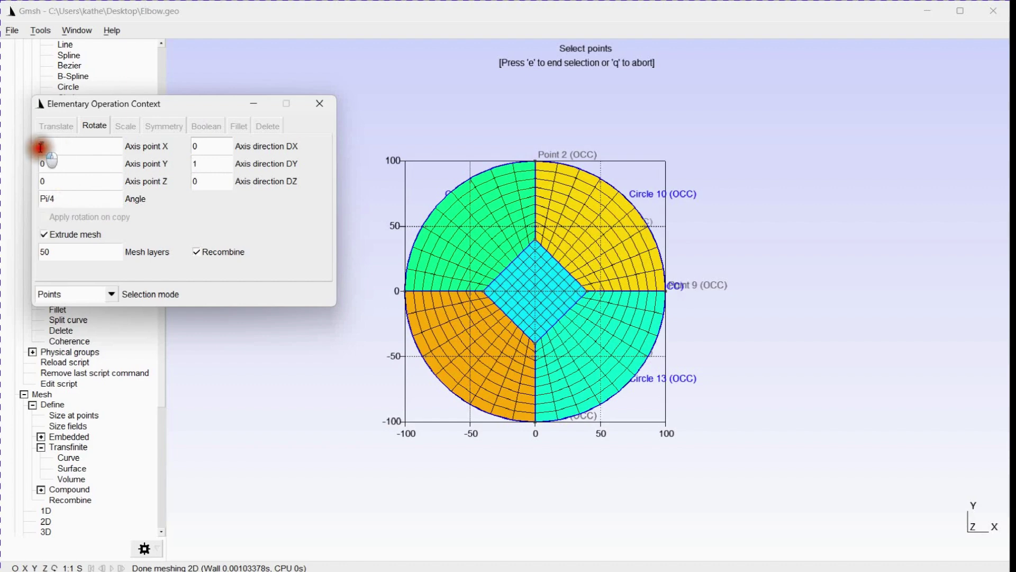
type("400")
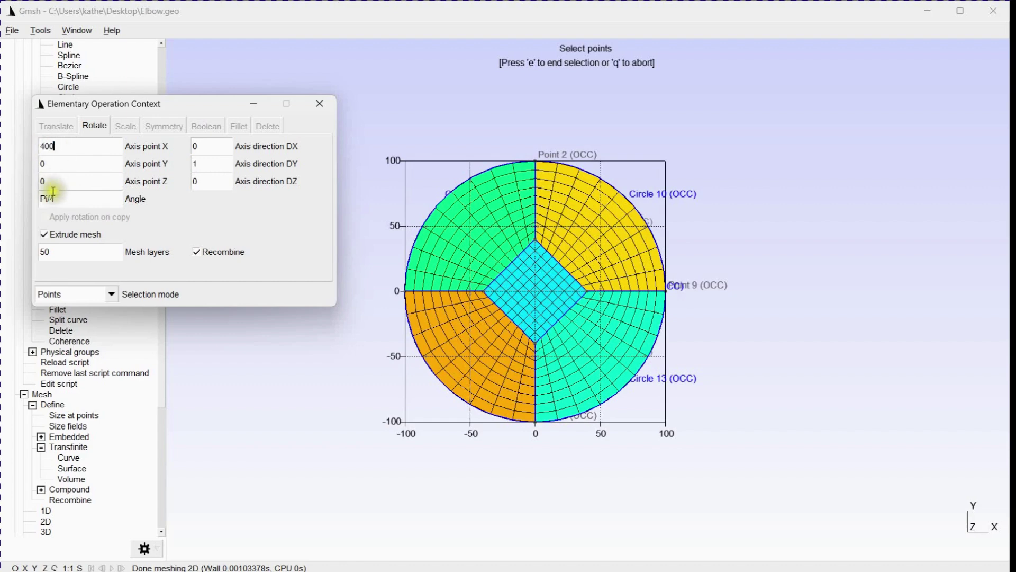
left_click(59, 199)
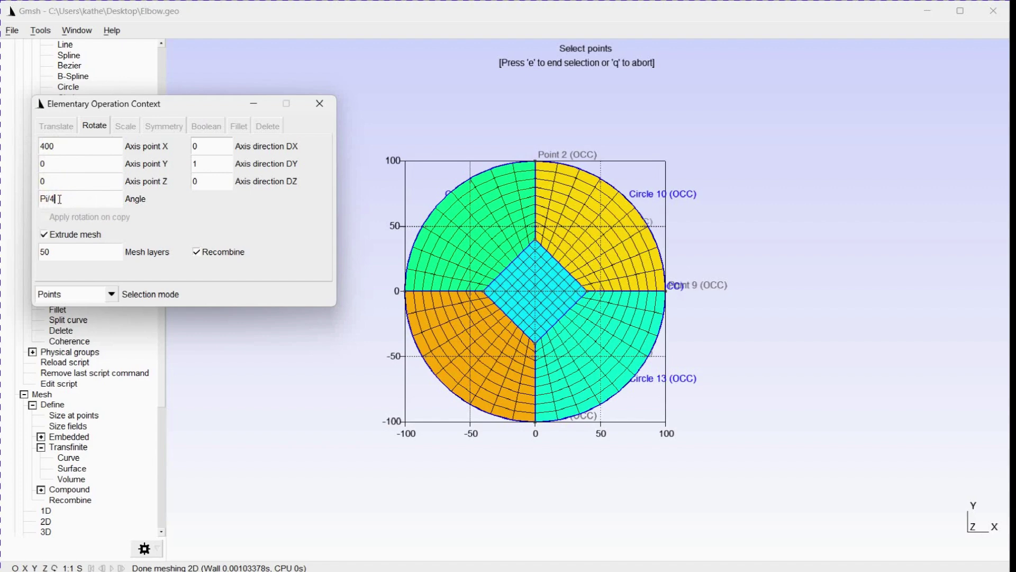
left_click(57, 237)
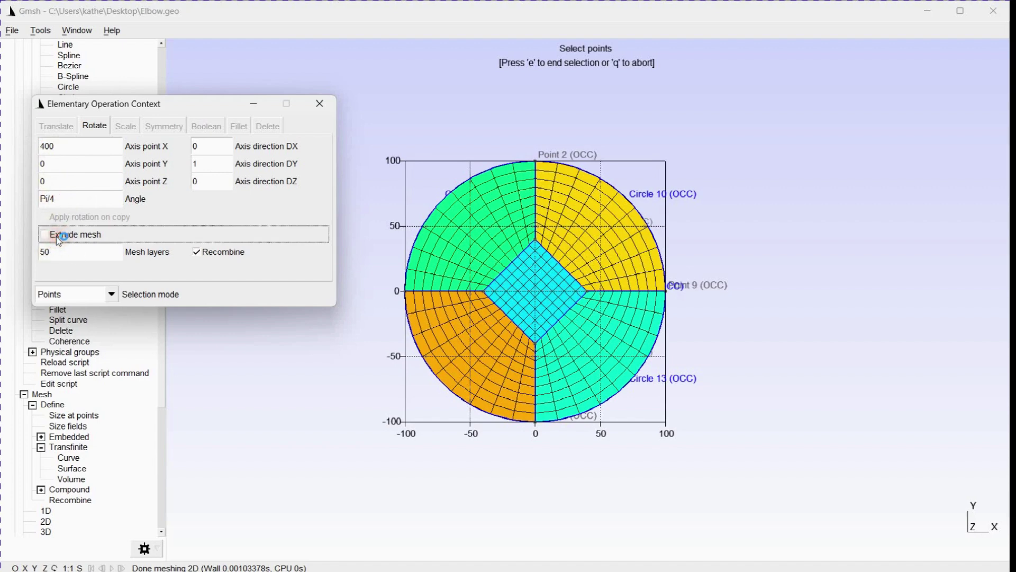
left_click(56, 236)
double_click(41, 252)
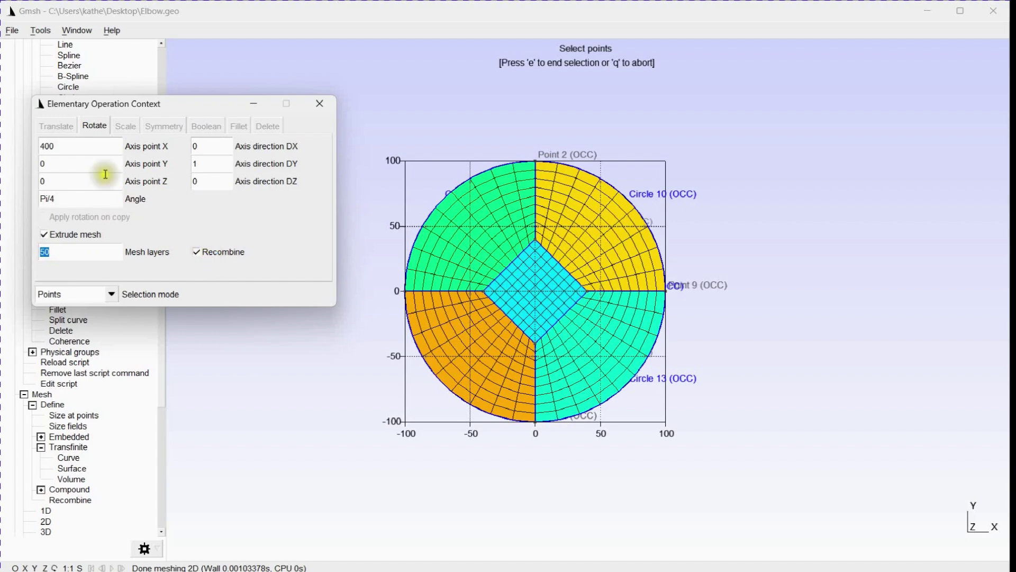
Select Planes 1–5 of the O-grid section and revolve them by Pi/4.
left_click(74, 294)
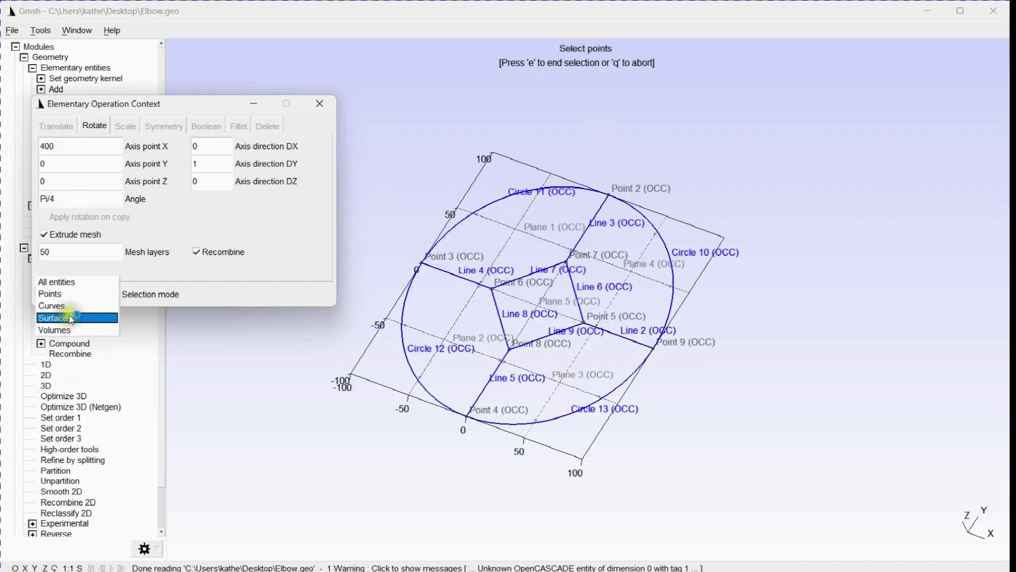
left_click(72, 318)
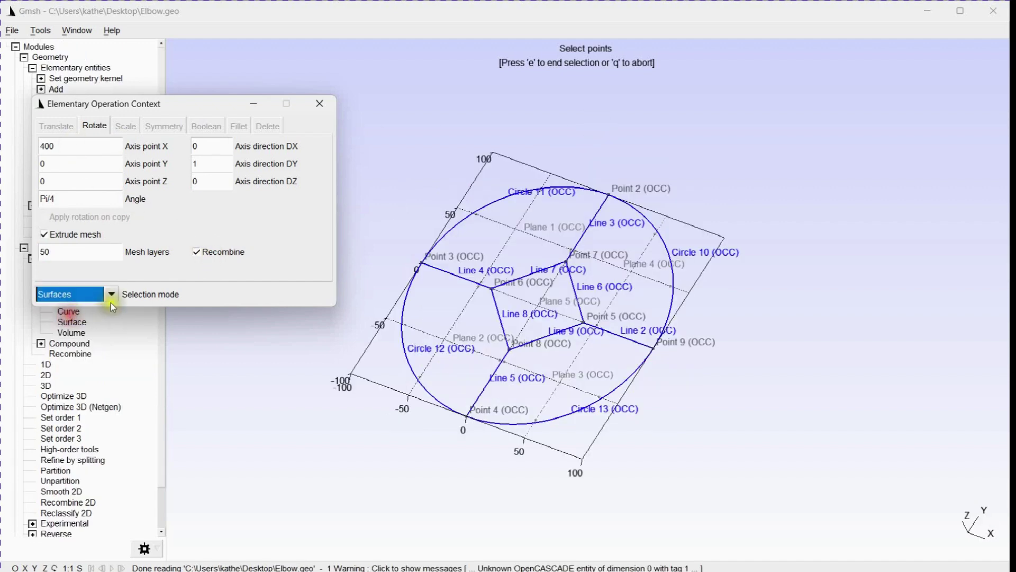
left_click(517, 230)
left_click(444, 335)
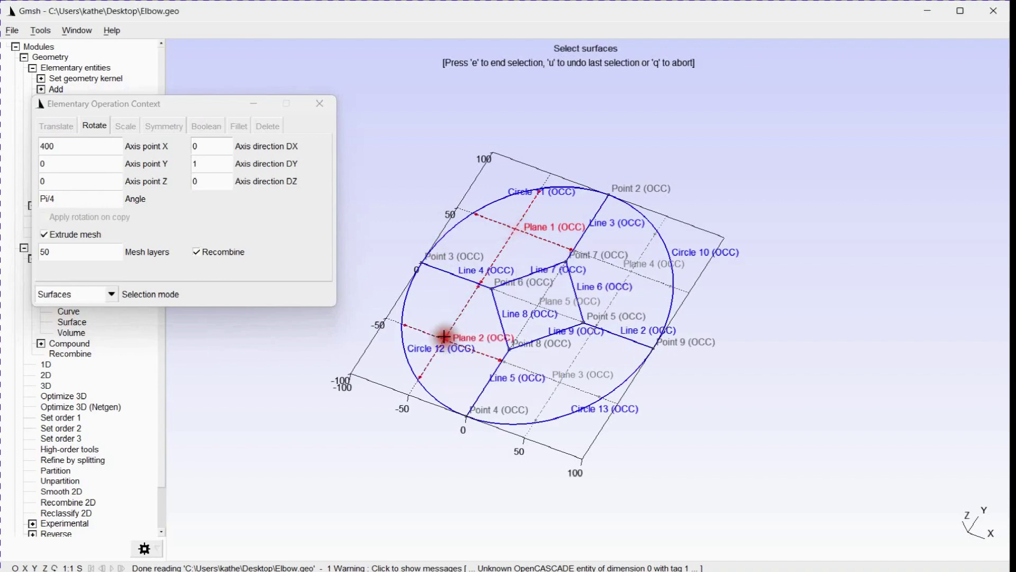
left_click(539, 306)
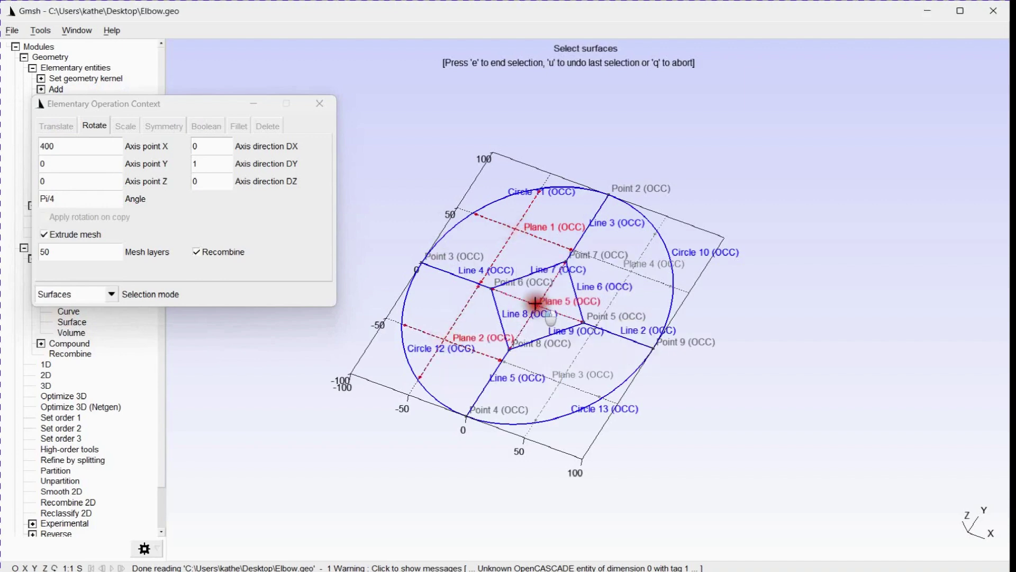
left_click(630, 270)
left_click(561, 381)
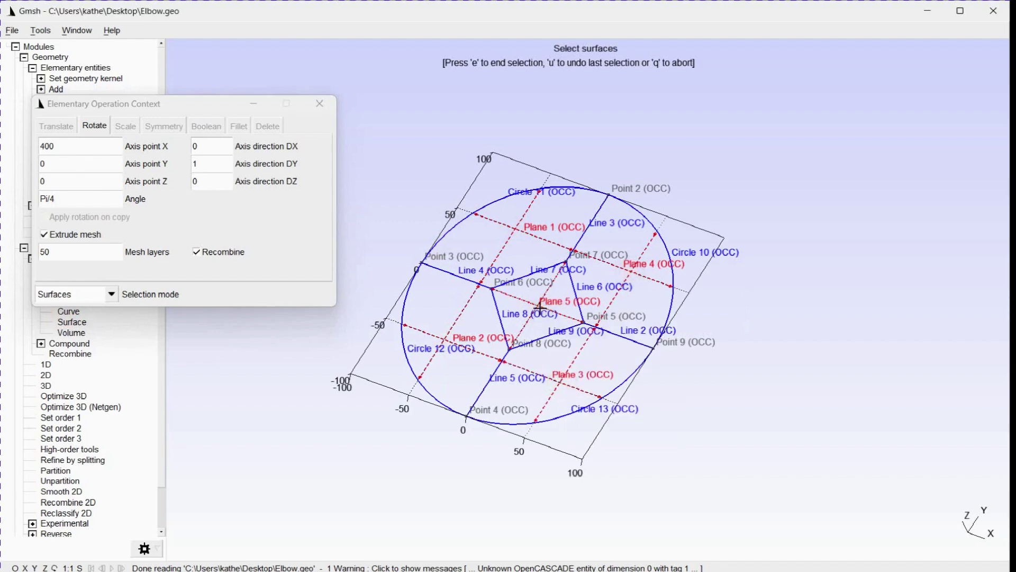
left_click_drag(540, 307, 553, 346)
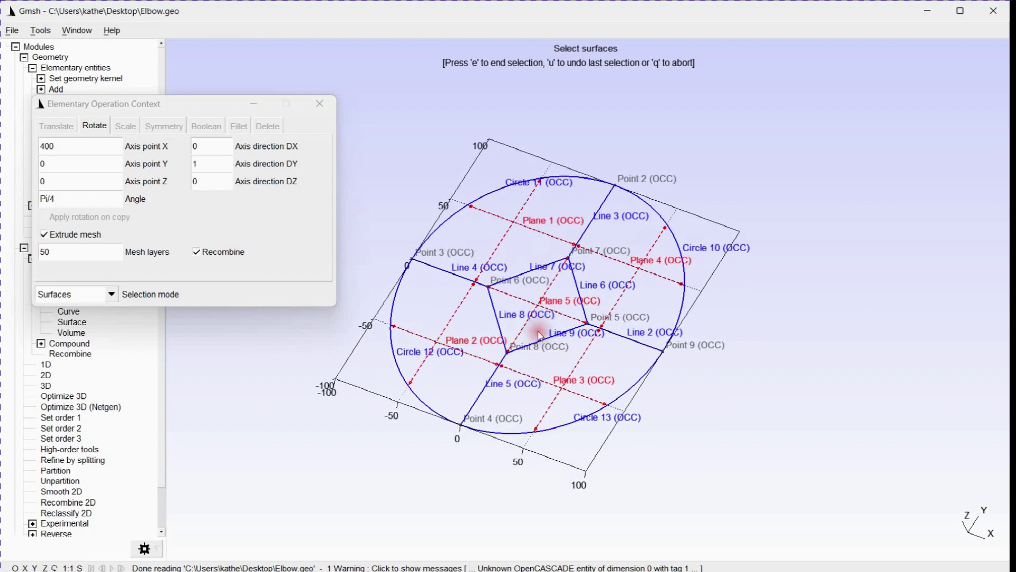
key("e")
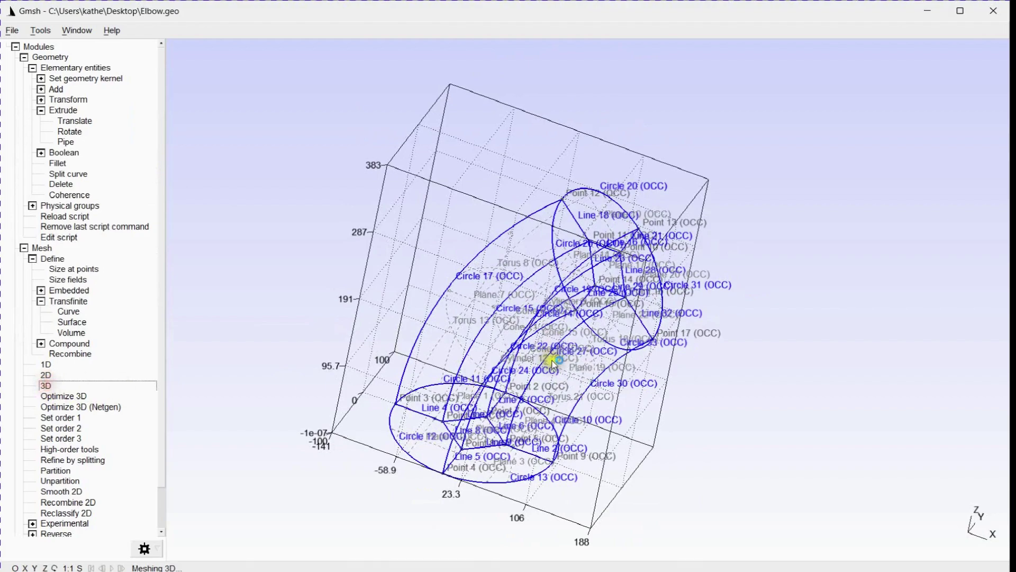
Inspect the hexahedral mesh on the elbow's end face and open the geometry script.
left_click_drag(593, 358, 404, 249)
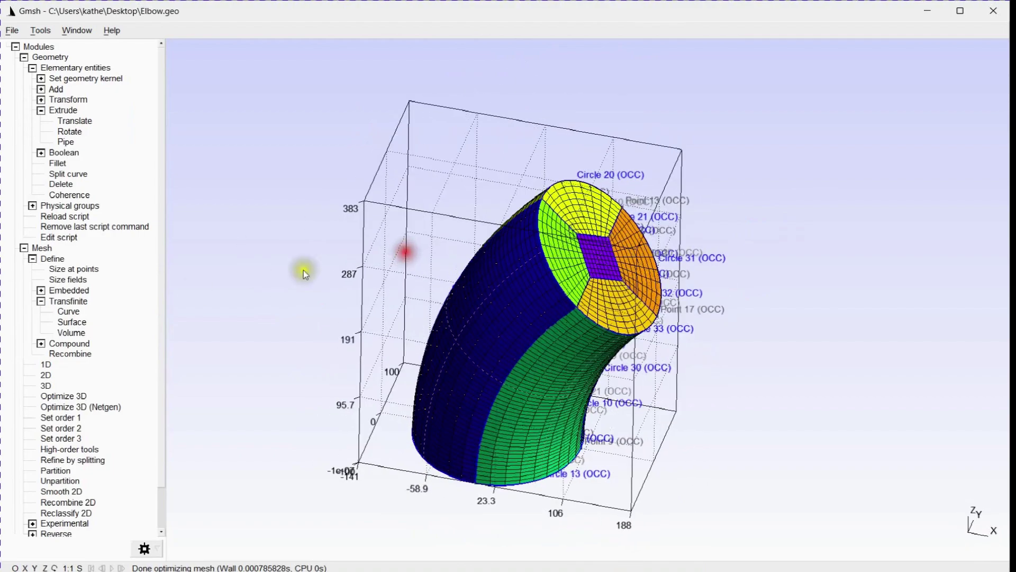
left_click(68, 236)
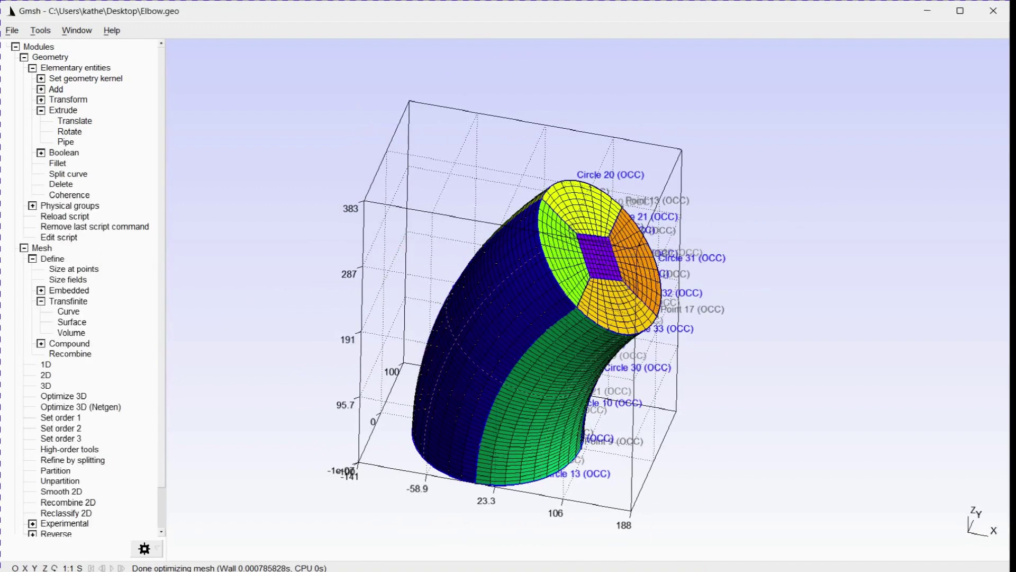
Close the unchanged script, reload the geometry, and reopen Elbow.geo for editing.
left_click(619, 106)
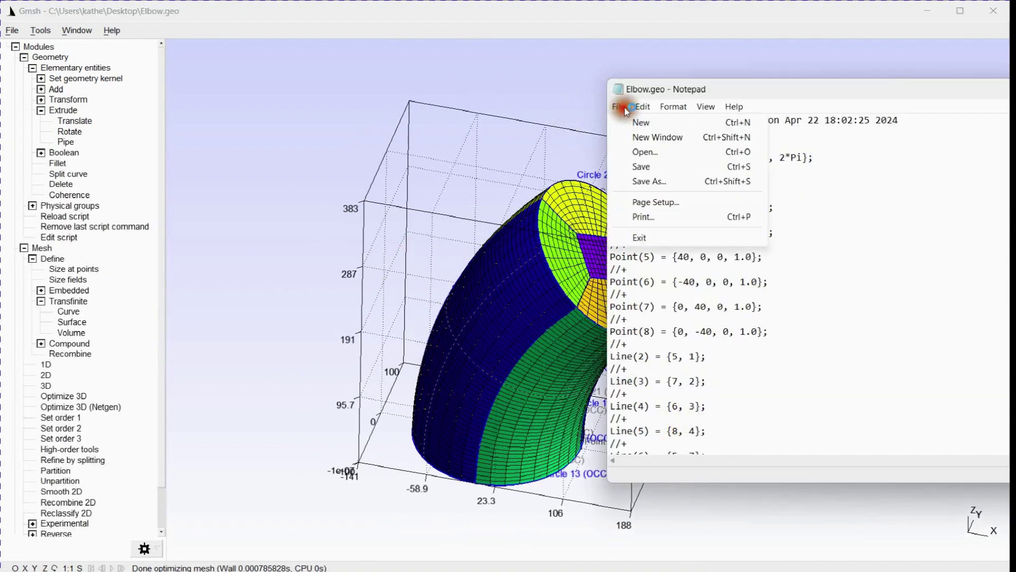
left_click(641, 237)
left_click(63, 217)
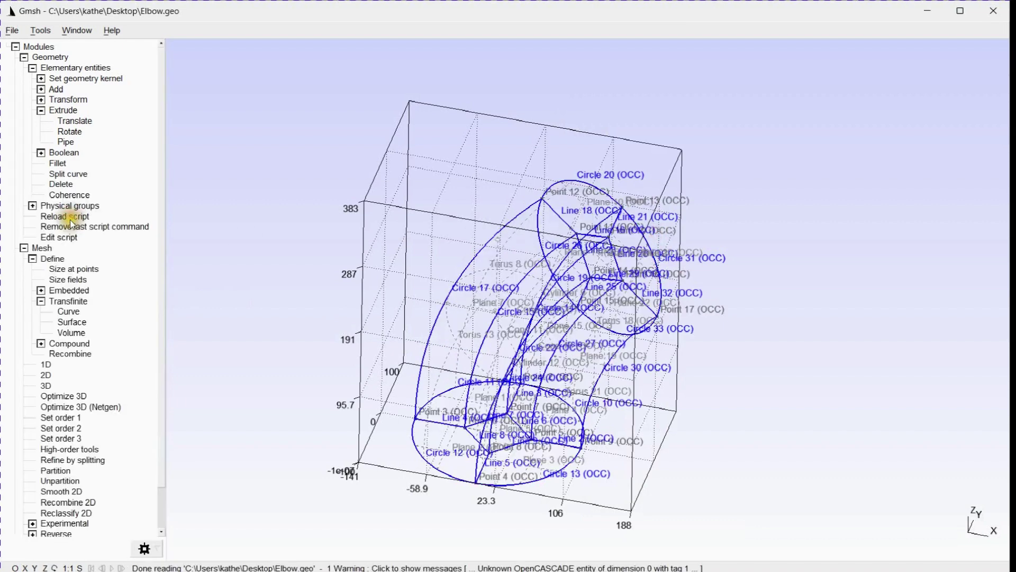
left_click(70, 238)
Change the sweep angle to Pi/2 and both Transfinite Curve counts from 10 to 20, then save.
scroll(683, 371, "down", 12)
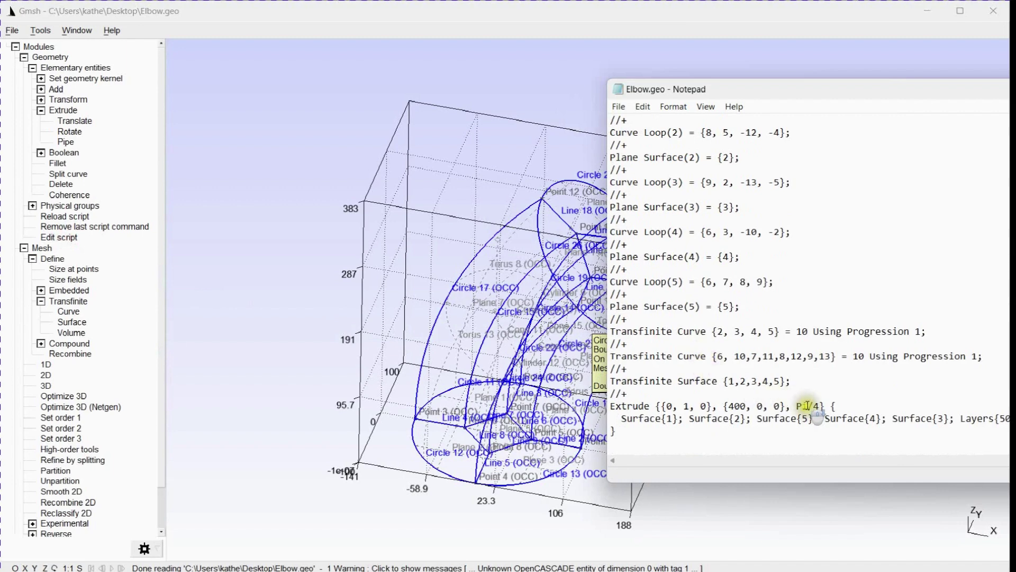
left_click(817, 406)
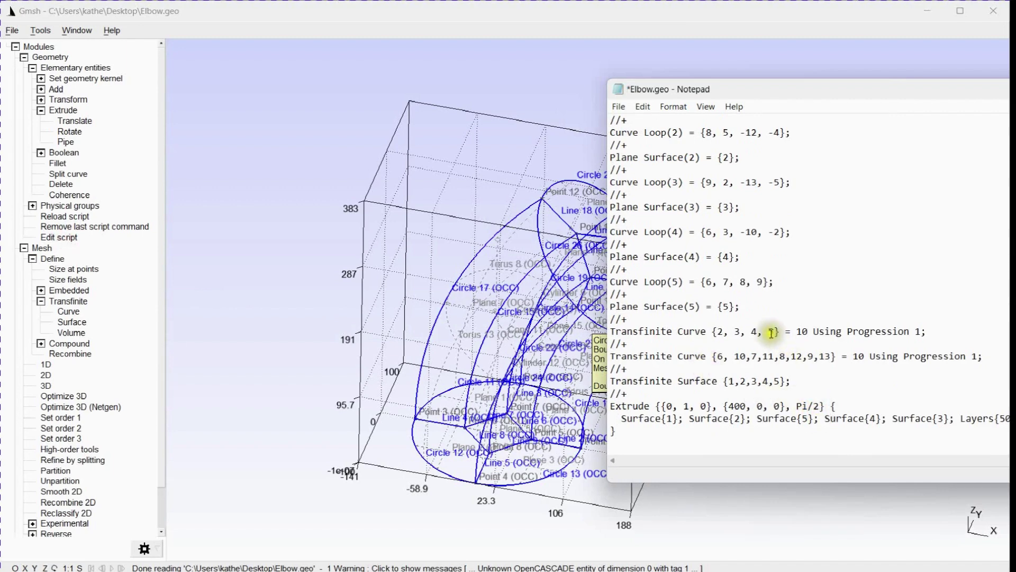
left_click(808, 331)
key("BackSpace")
key("BackSpace")
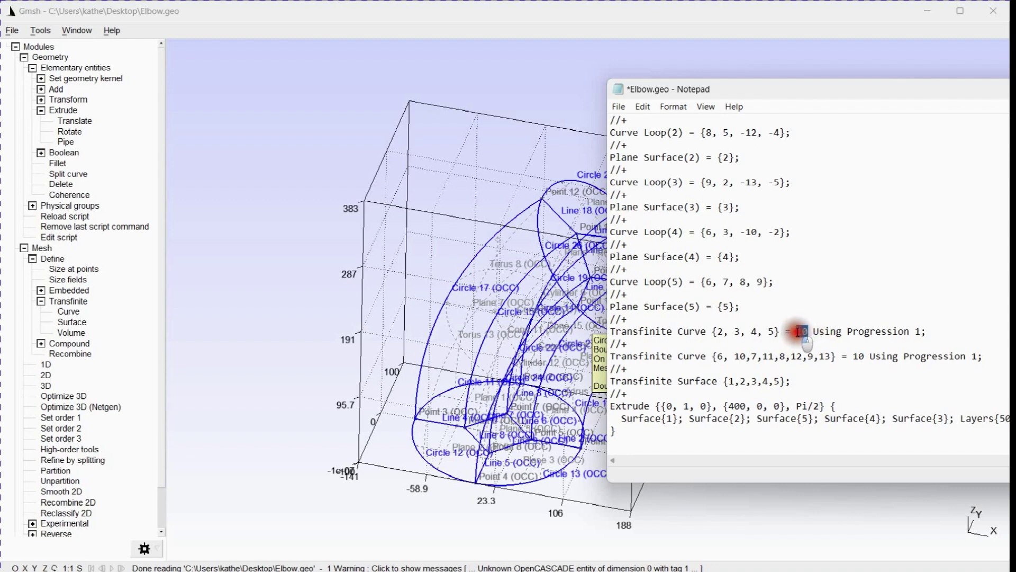
type("20")
left_click(863, 357)
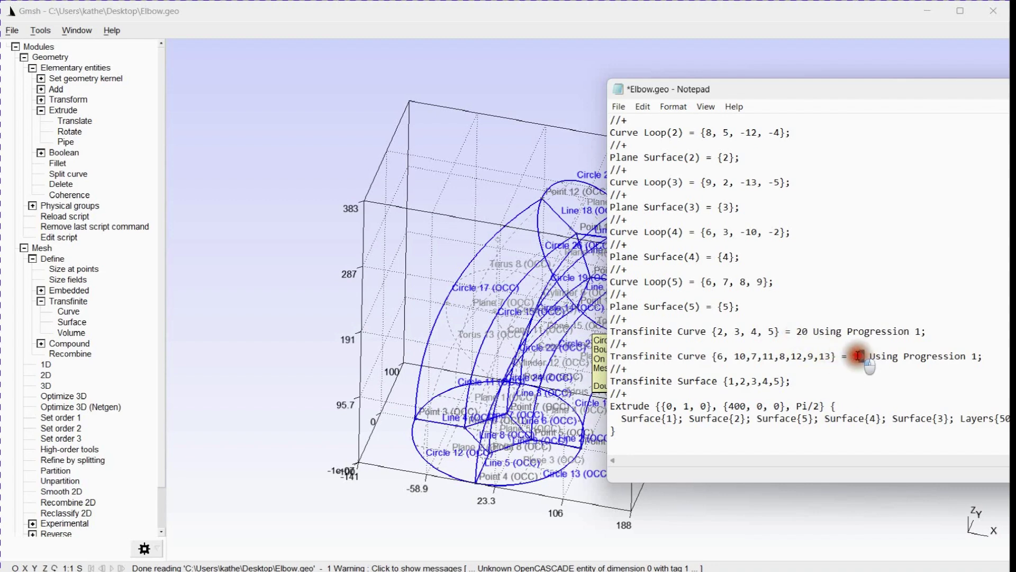
key("BackSpace")
key("BackSpace")
type("20")
left_click(619, 106)
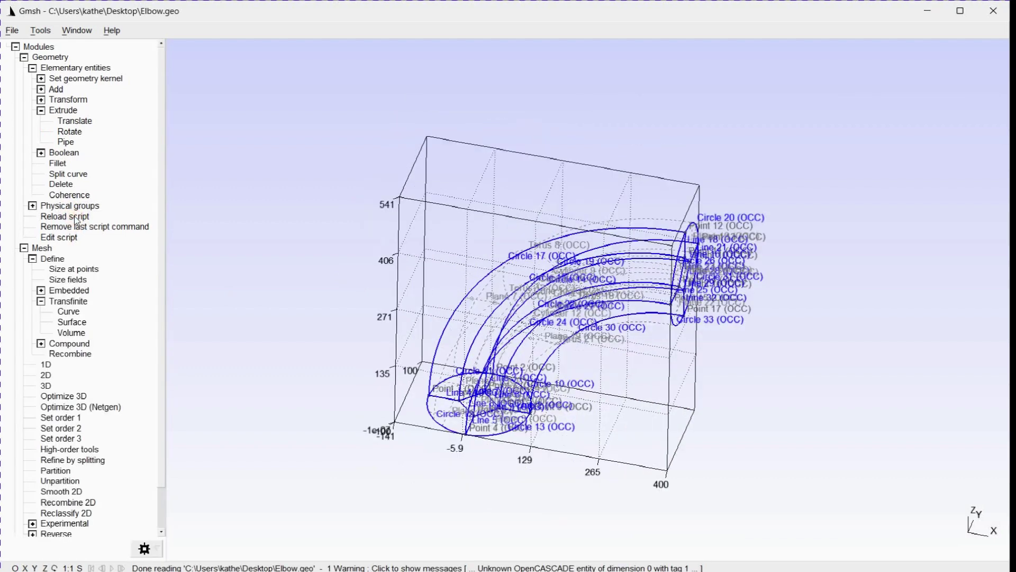
Generate the 3D hexahedral mesh of the full 90° elbow and orbit around it.
left_click(47, 386)
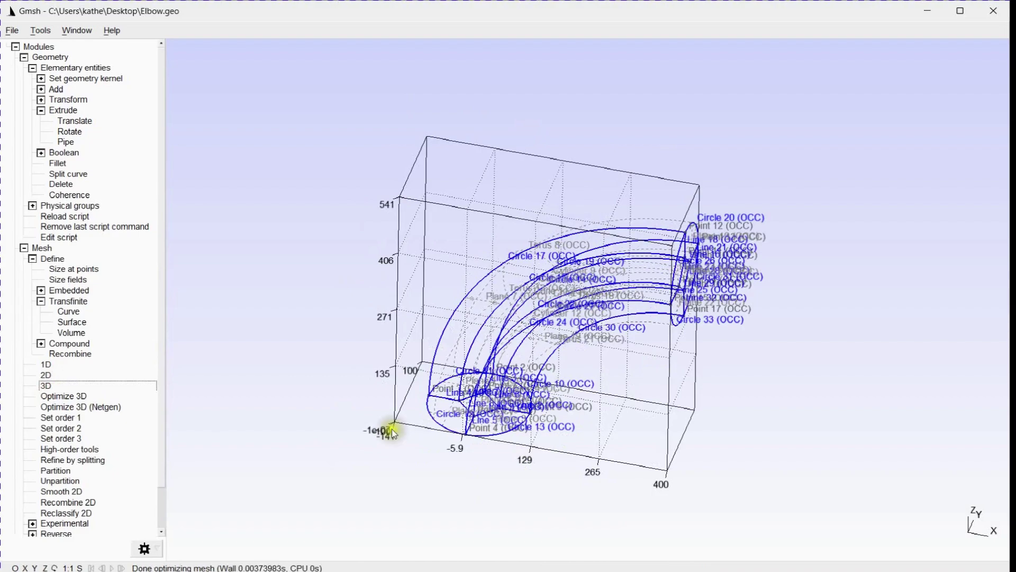
left_click_drag(589, 381, 368, 320)
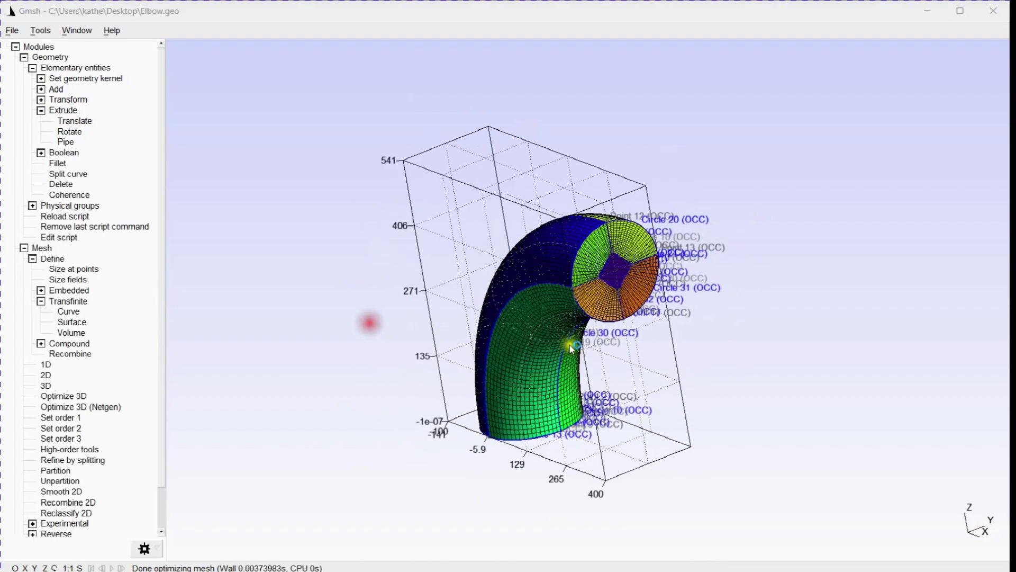
scroll(586, 513, "up", 6)
scroll(586, 514, "down", 6)
left_click_drag(594, 374, 440, 368)
Hide the axes and bounding box, then zoom in for a closer look at the elbow.
left_click(16, 567)
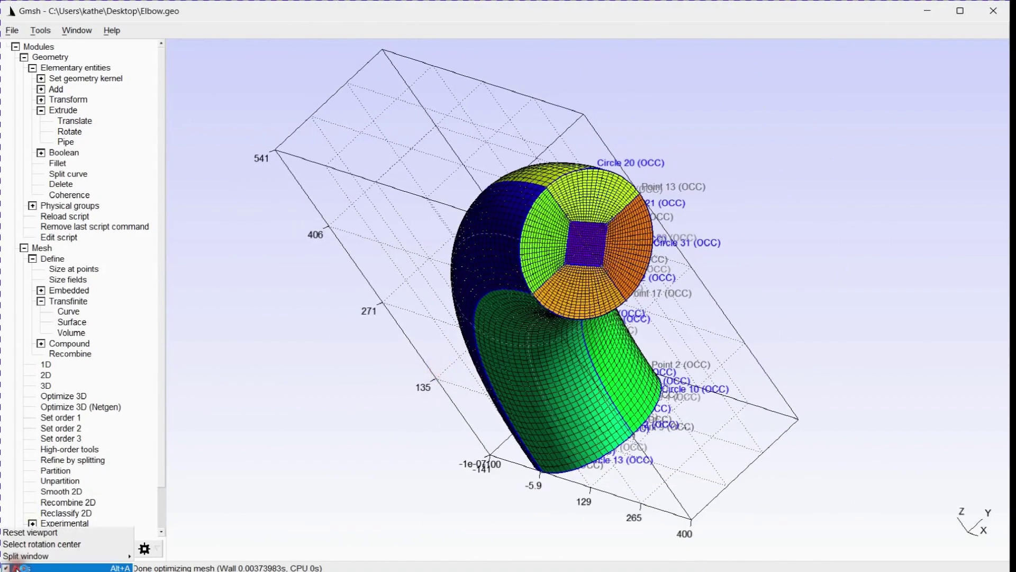
left_click(20, 567)
left_click_drag(461, 212, 518, 211)
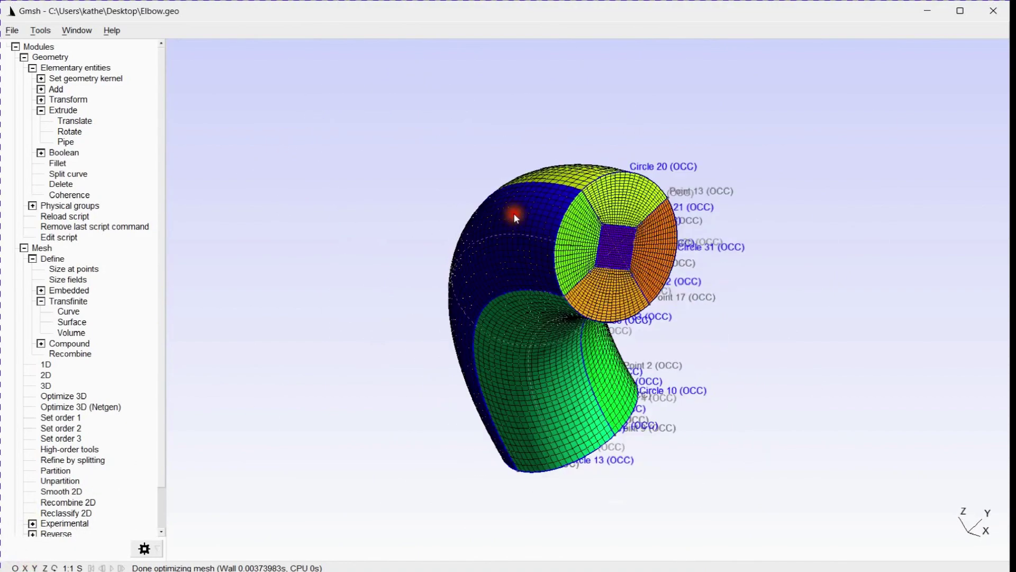
scroll(507, 292, "up", 3)
scroll(507, 292, "up", 2)
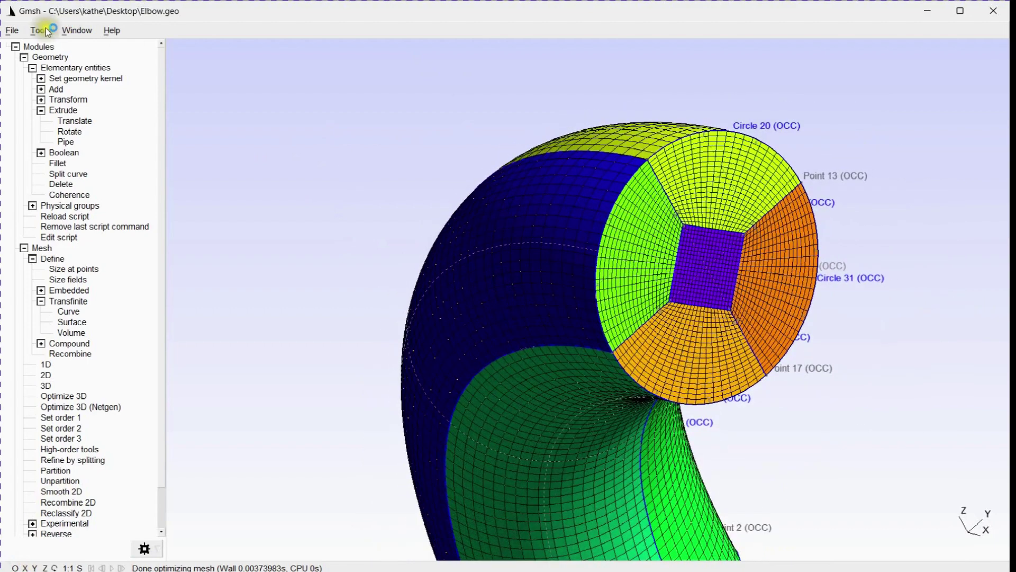
In Geometry visibility options, hide the points, curves and surfaces.
left_click(40, 31)
left_click(43, 46)
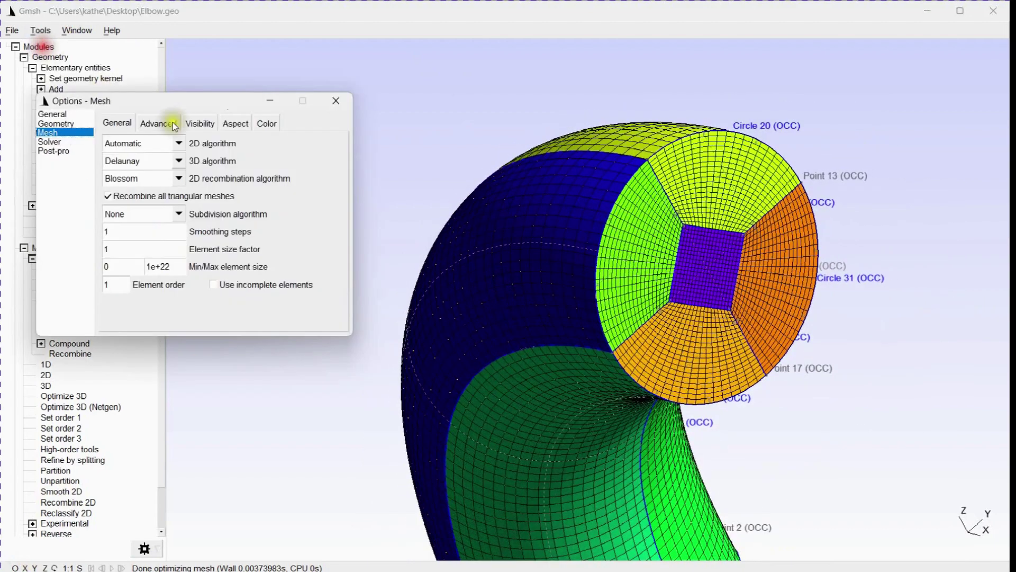
left_click(53, 124)
left_click(122, 146)
left_click(120, 161)
left_click(121, 179)
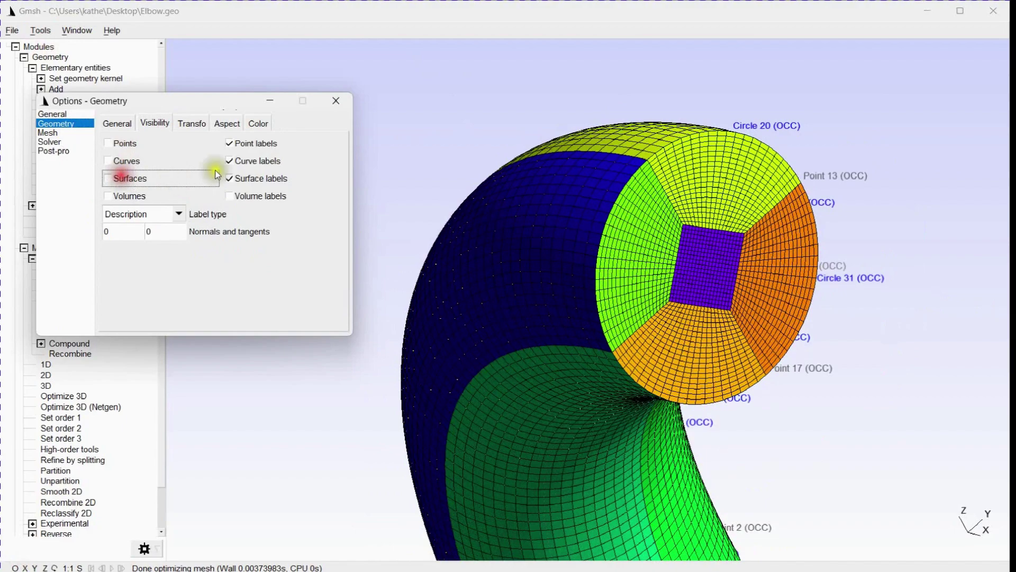
Turn off the point, curve and surface labels and view the unlabelled elbow end face.
left_click(257, 143)
left_click(256, 161)
left_click(257, 180)
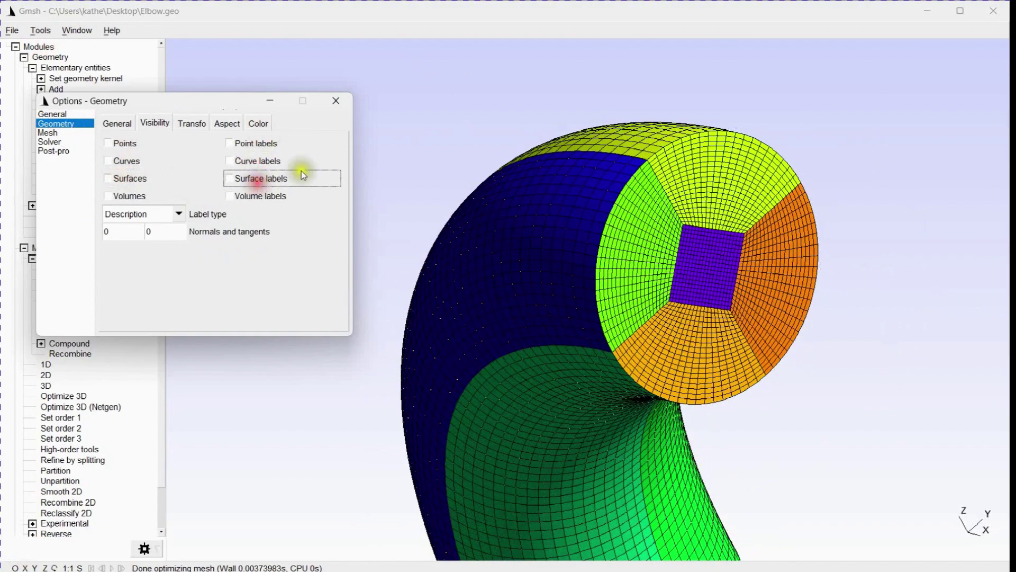
left_click(335, 103)
left_click_drag(431, 161, 494, 266)
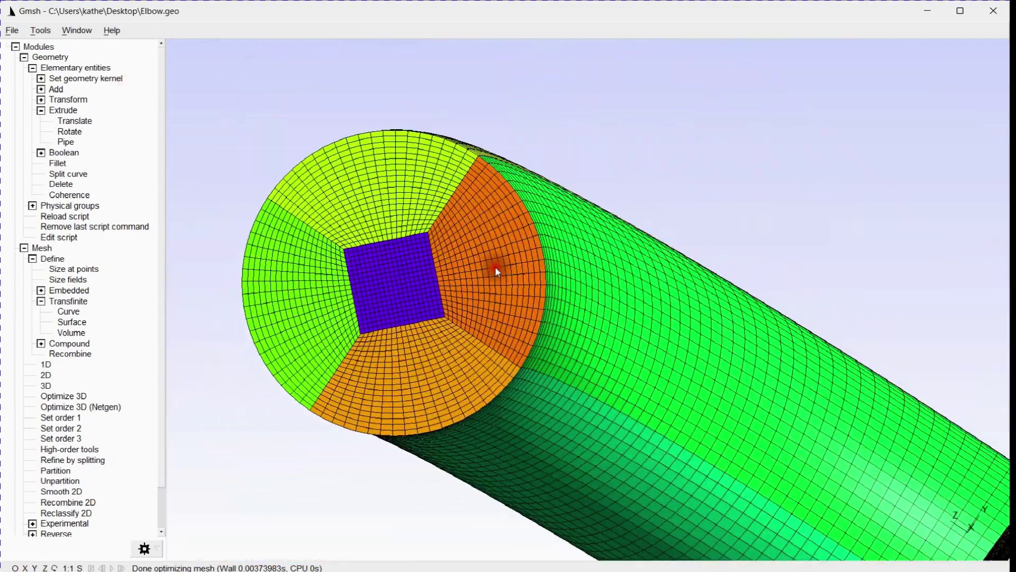
left_click(41, 31)
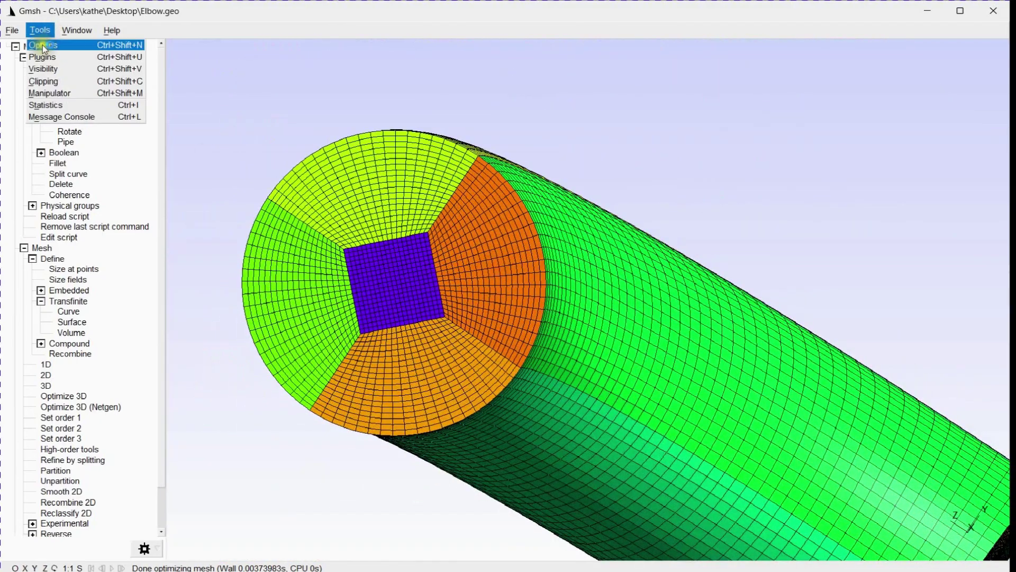
Set the mesh Coloring mode to By element type and view the purple O-grid end face.
left_click(43, 46)
left_click(52, 133)
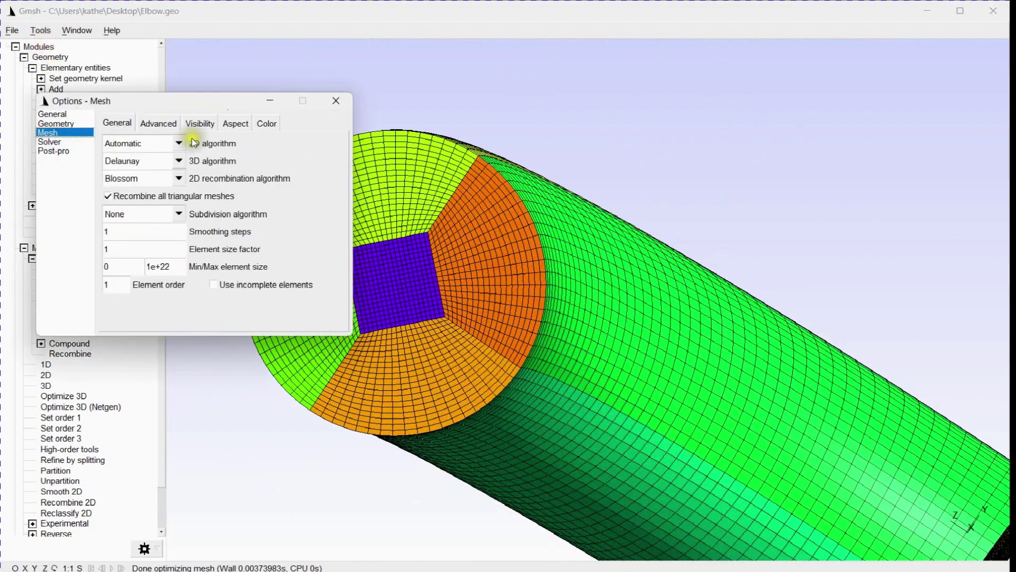
left_click(261, 126)
left_click(183, 231)
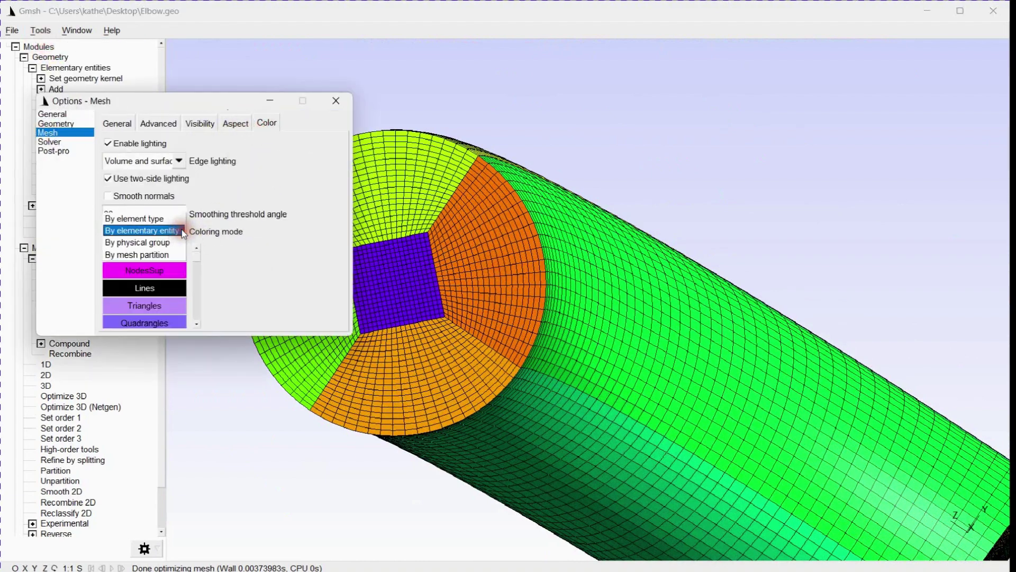
left_click(156, 219)
left_click(336, 101)
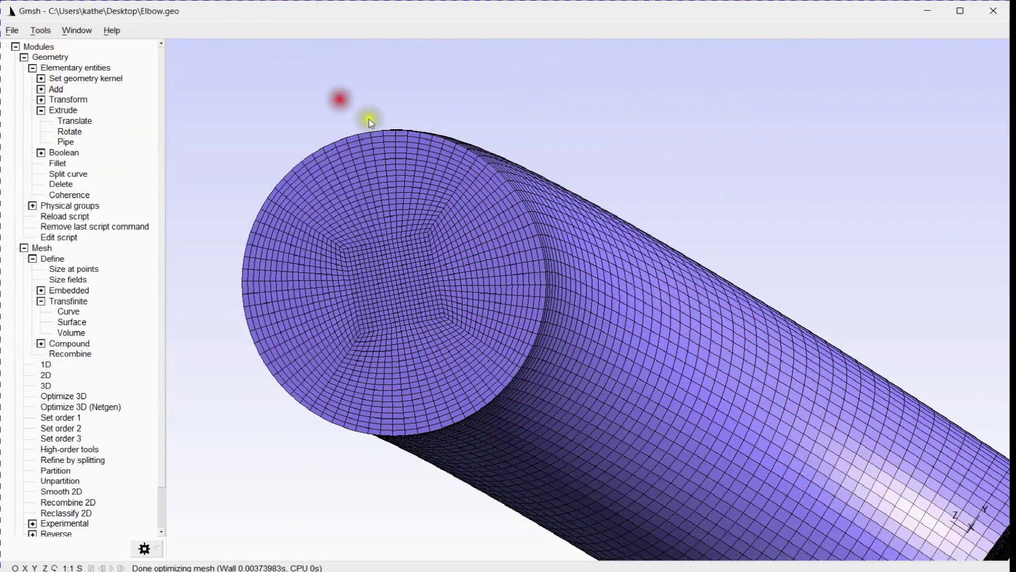
left_click_drag(370, 119, 586, 208)
middle_click_drag(487, 290, 525, 331)
left_click_drag(468, 286, 513, 274)
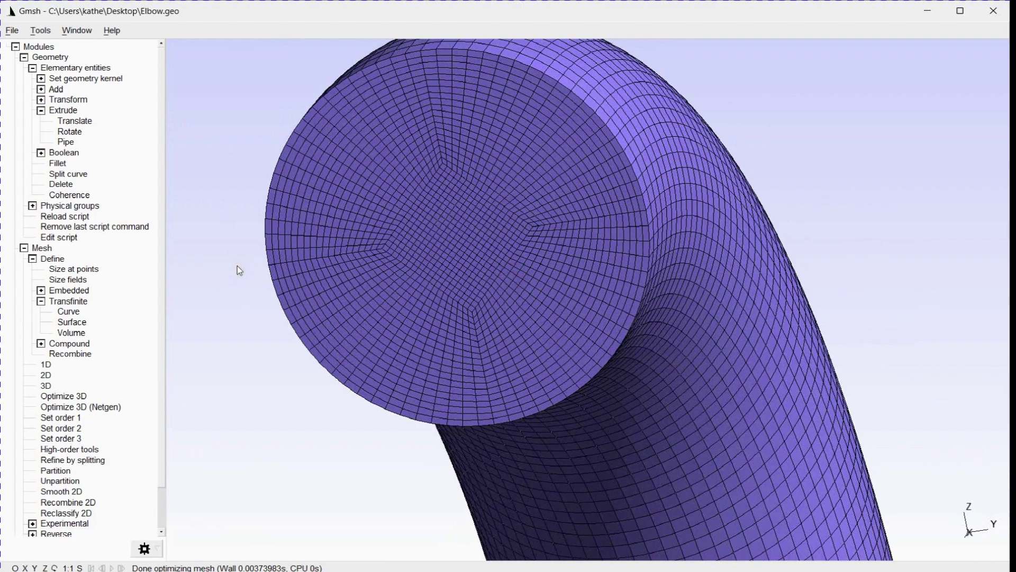
left_click_drag(237, 266, 261, 259)
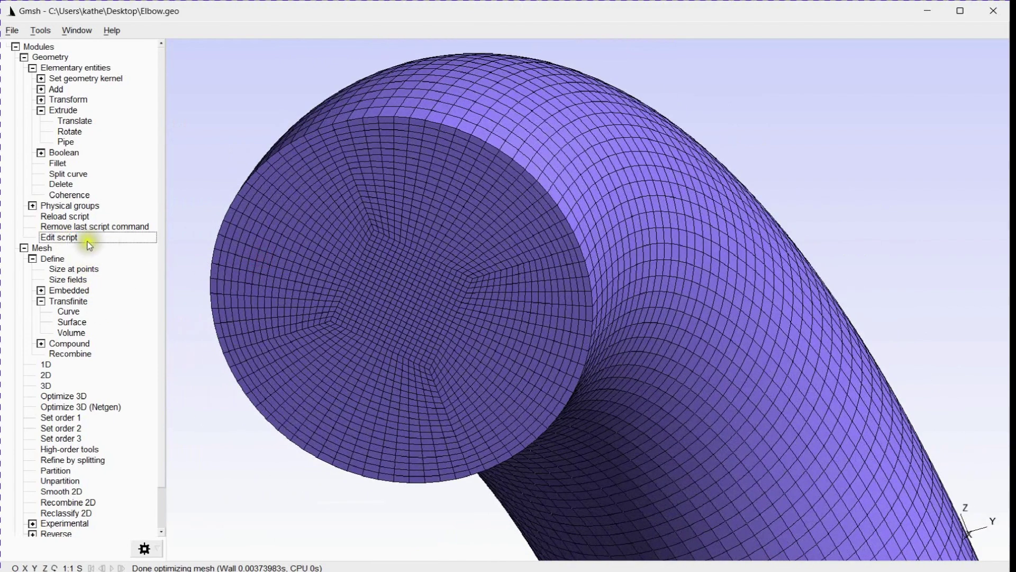
Set the curve Progression to 1.2 in Elbow.geo, save it, and close Notepad.
scroll(741, 381, "down", 10)
scroll(742, 381, "down", 4)
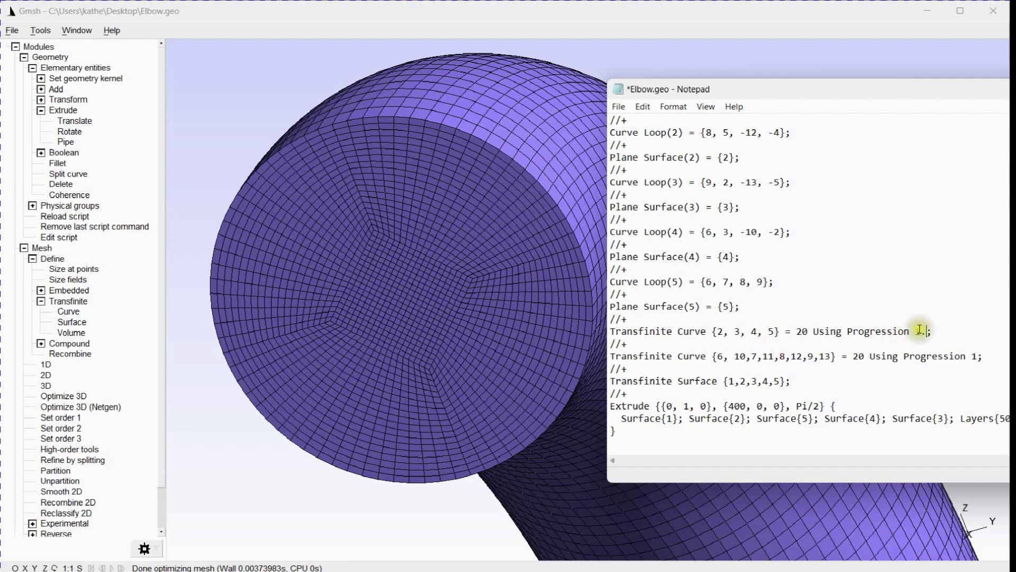
type("2")
left_click(619, 107)
left_click(637, 165)
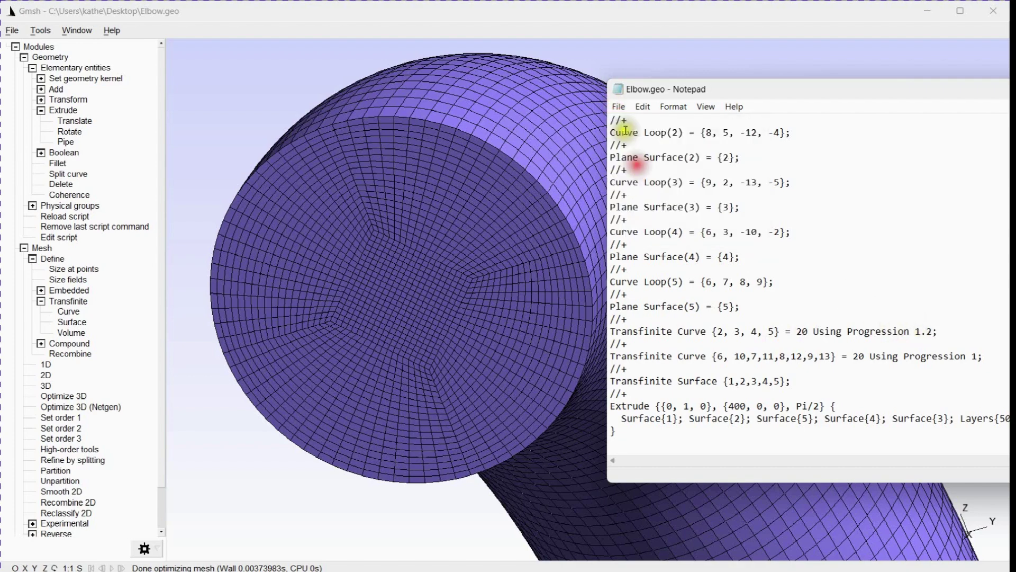
left_click(619, 107)
left_click(646, 240)
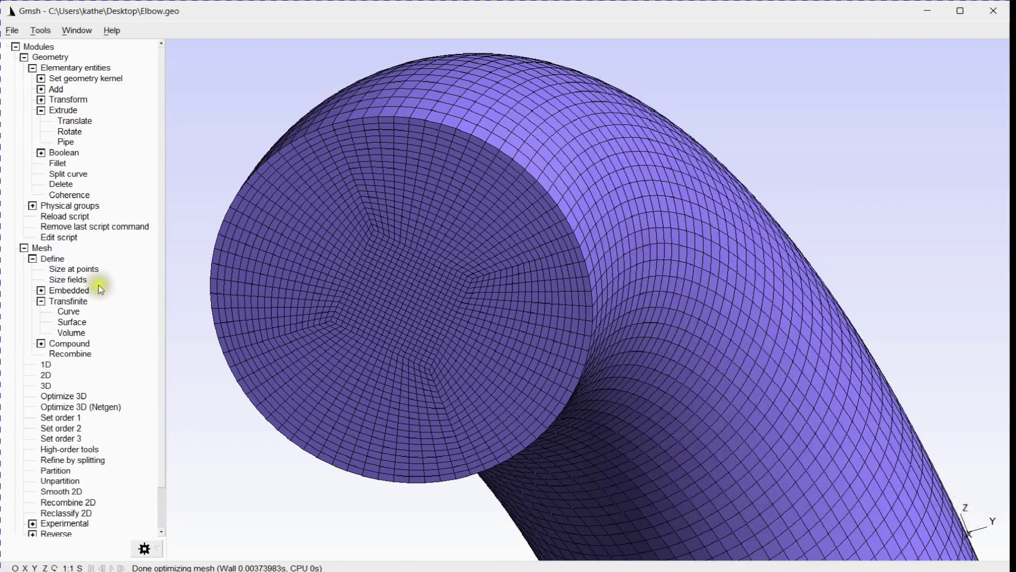
Reload the script, regenerate the 3D mesh, and zoom in on the elbow's end face.
left_click(62, 216)
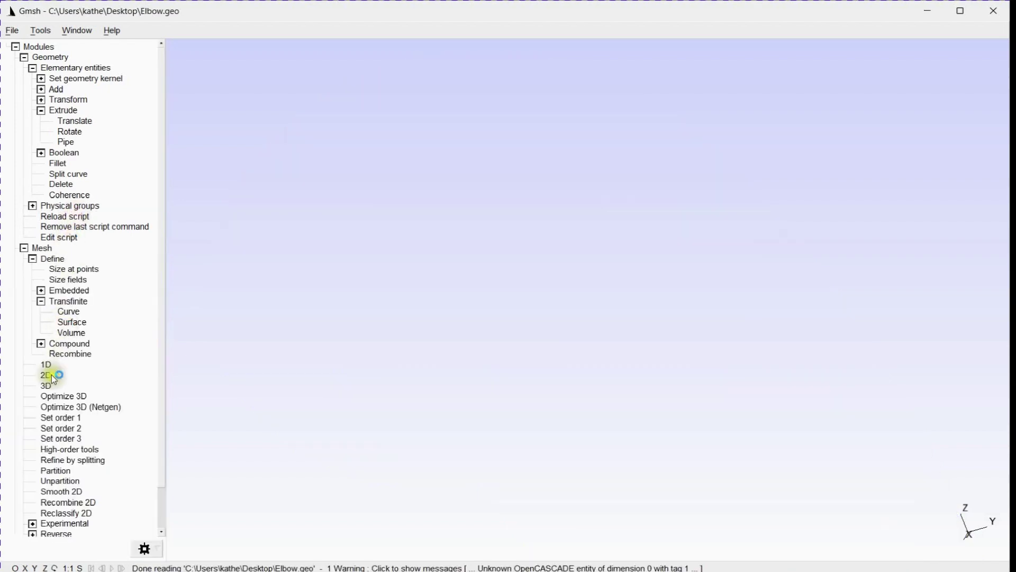
left_click(48, 386)
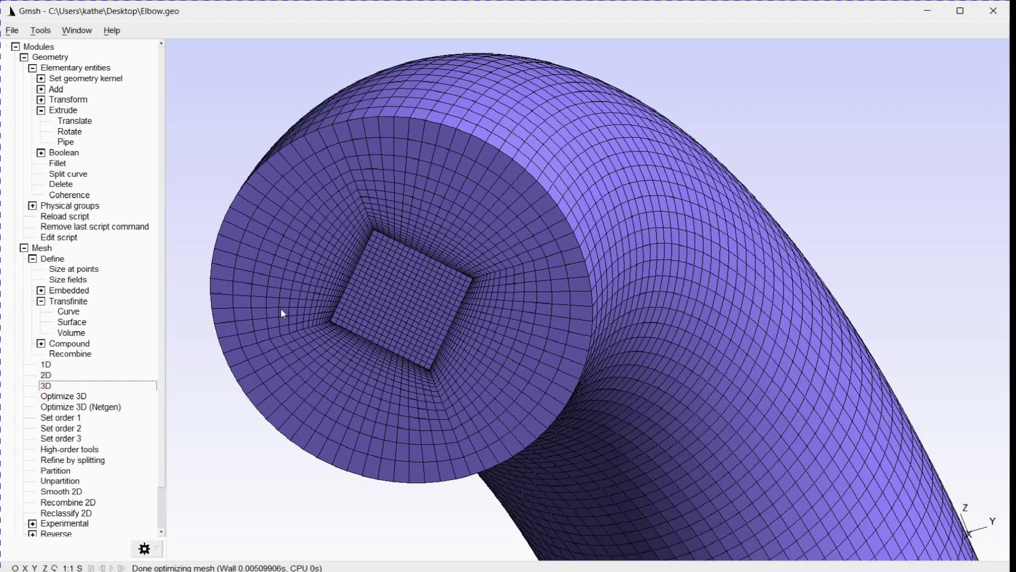
left_click(238, 278)
middle_click_drag(238, 278, 651, 254)
left_click_drag(651, 255, 732, 302)
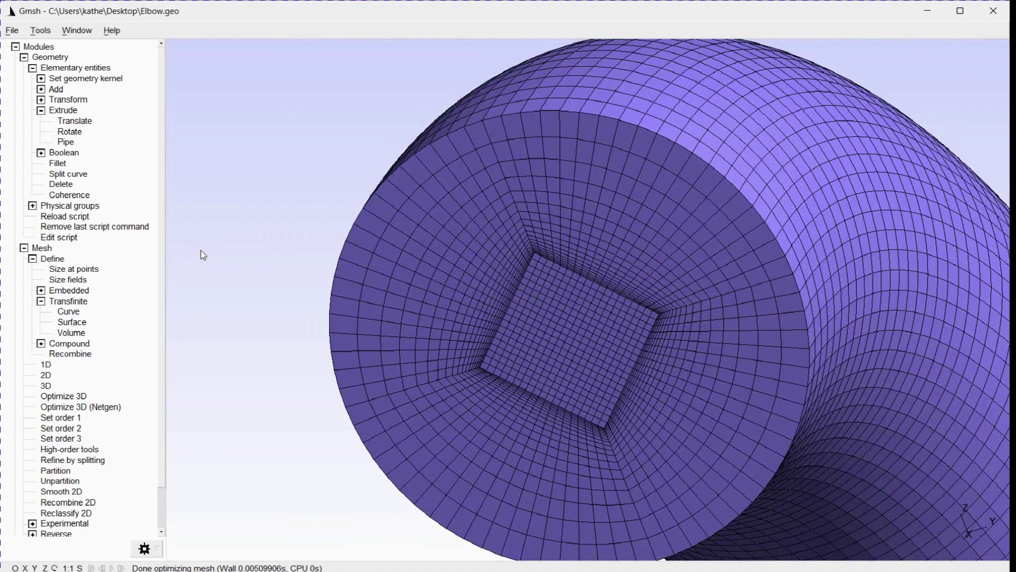
left_click(81, 238)
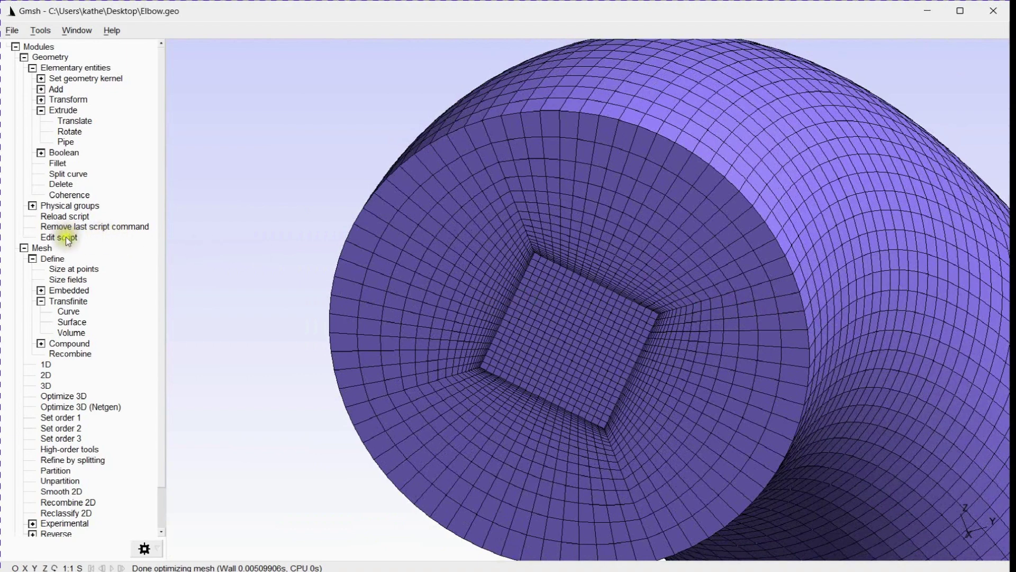
Change the spoke curve Progression from 1.2 to 0.7 in Elbow.geo, save, and exit Notepad.
left_click(66, 236)
scroll(839, 288, "down", 15)
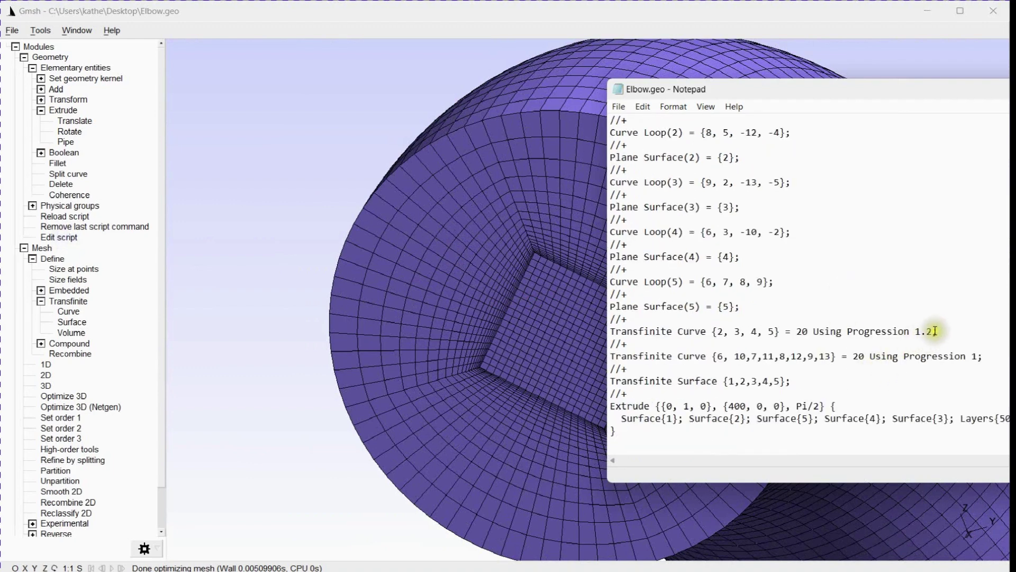
left_click_drag(936, 331, 924, 332)
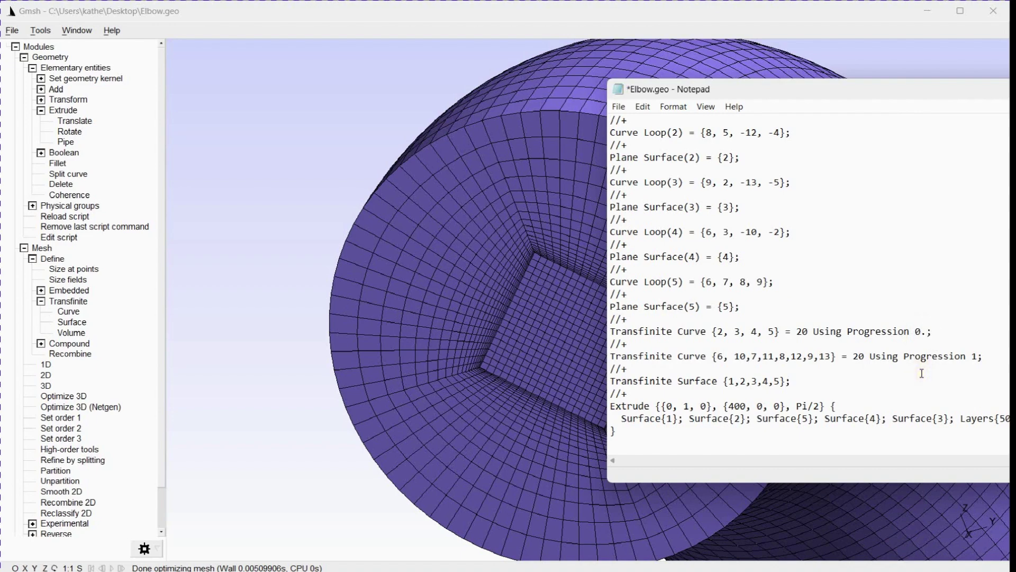
left_click(618, 107)
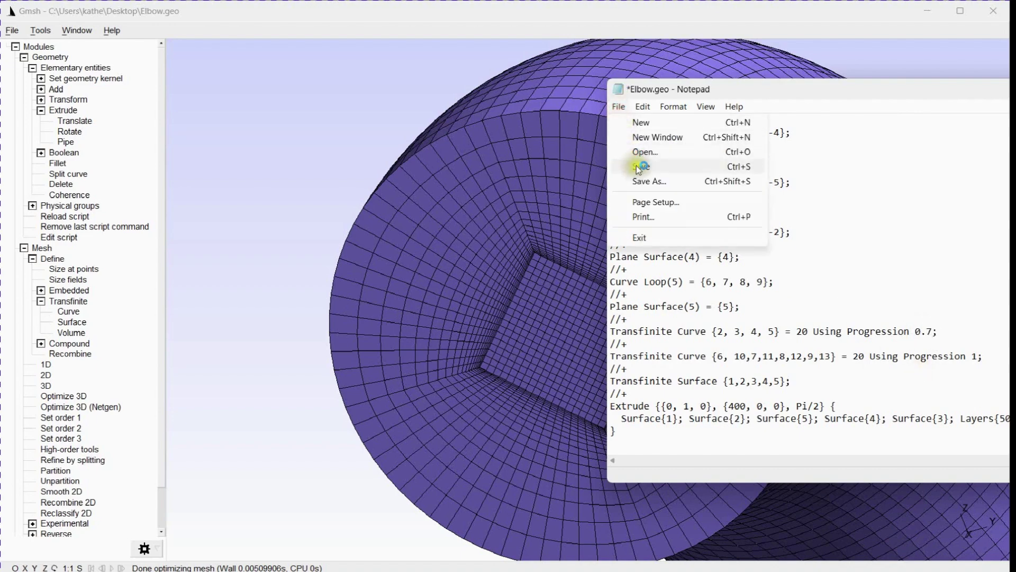
left_click(637, 166)
left_click(619, 107)
left_click(645, 235)
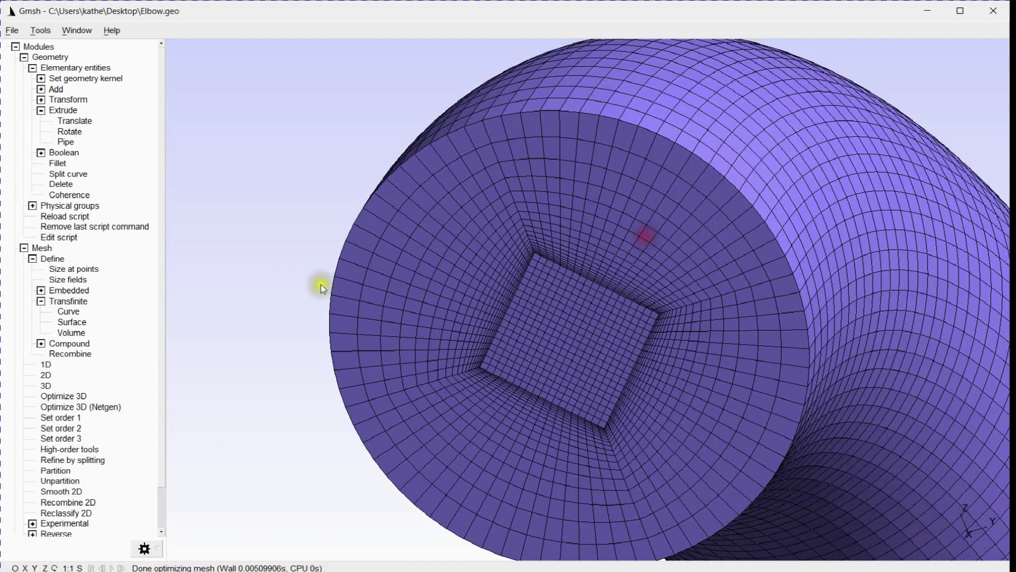
Reload the script, remesh the elbow in 3D, and inspect its inlet end face.
left_click(77, 217)
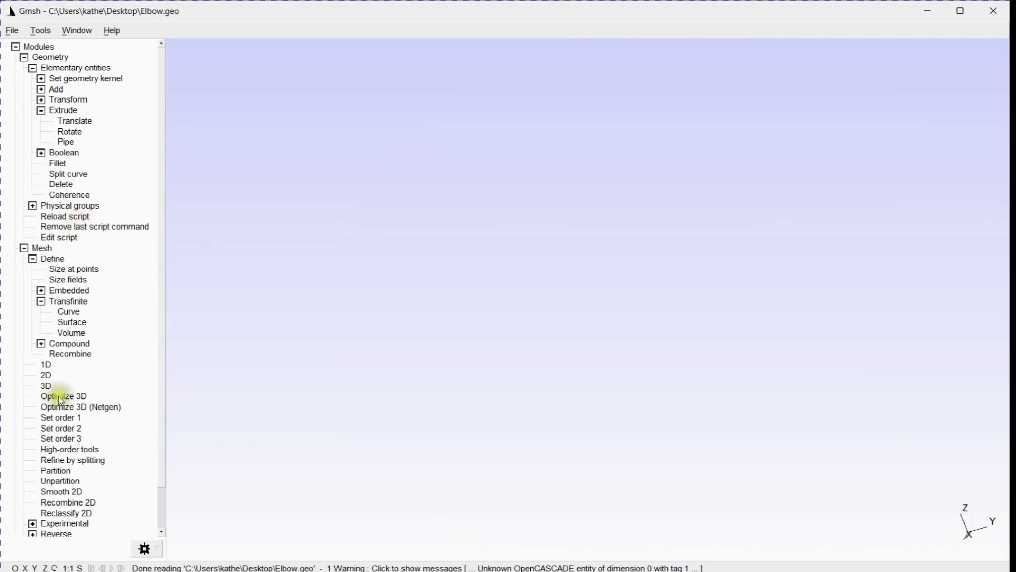
left_click(50, 386)
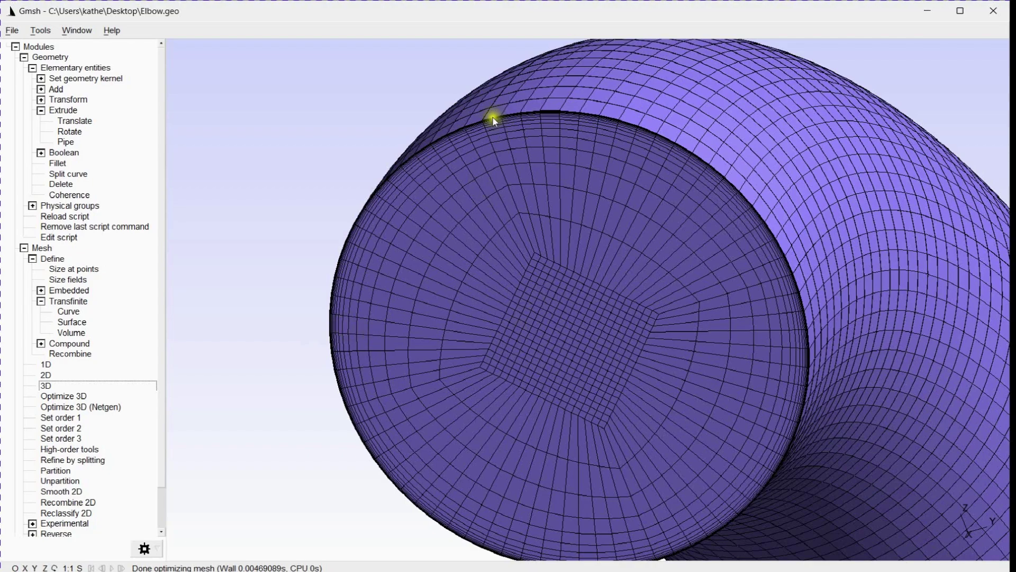
scroll(493, 120, "up", 10)
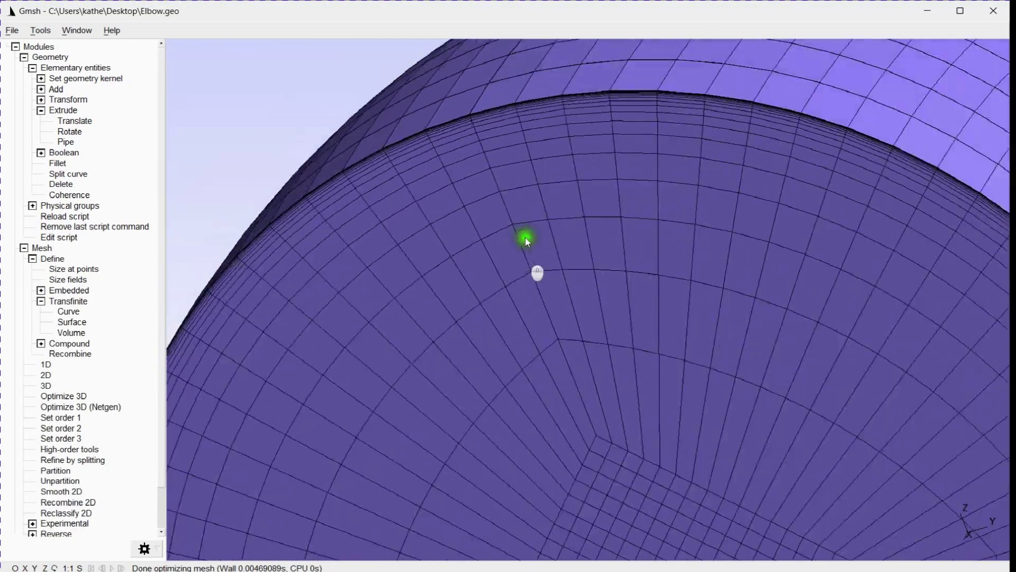
scroll(526, 241, "up", 10)
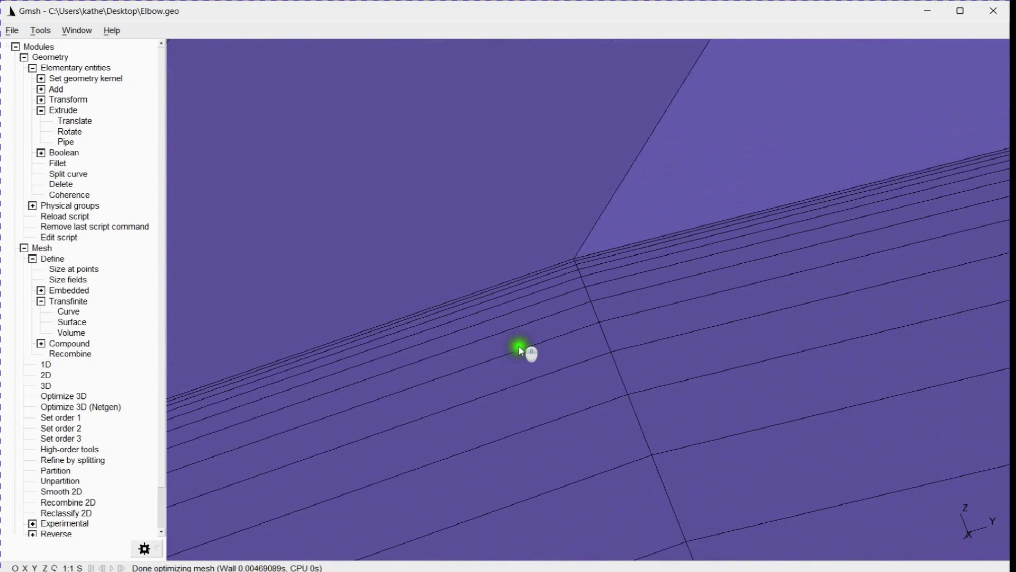
scroll(520, 334, "down", 10)
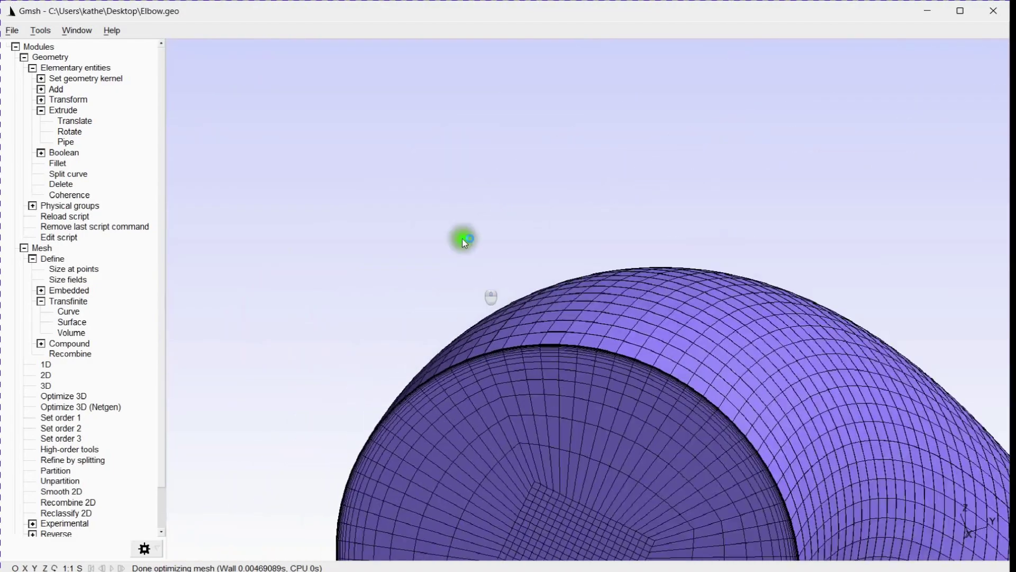
left_click_drag(462, 238, 517, 498)
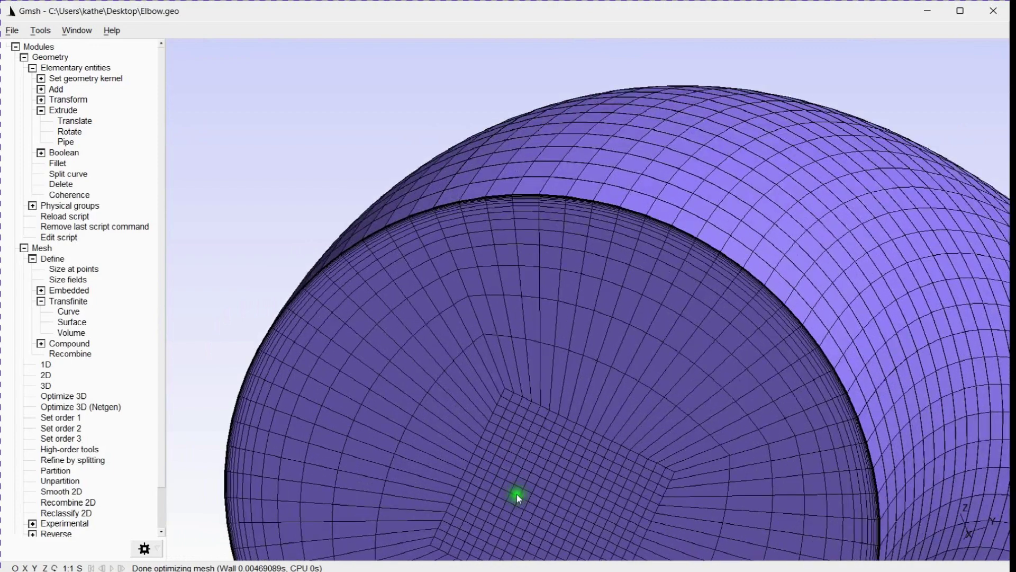
left_click(459, 419)
In Elbow.geo, set Transfinite Curve {2, 3, 4, 5} to 40 points with Progression 0.9, and save.
left_click(69, 237)
scroll(782, 346, "down", 15)
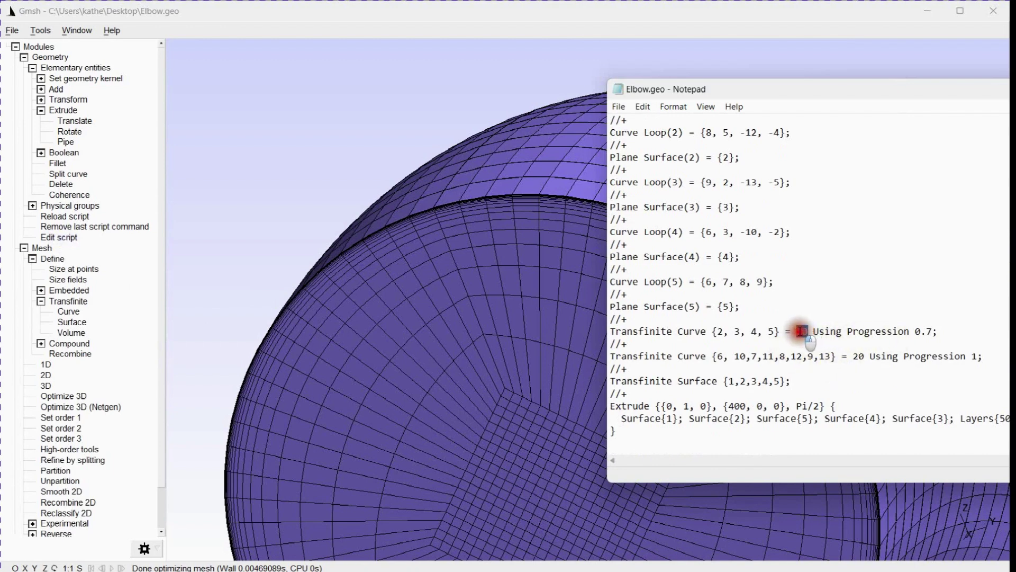
type("40")
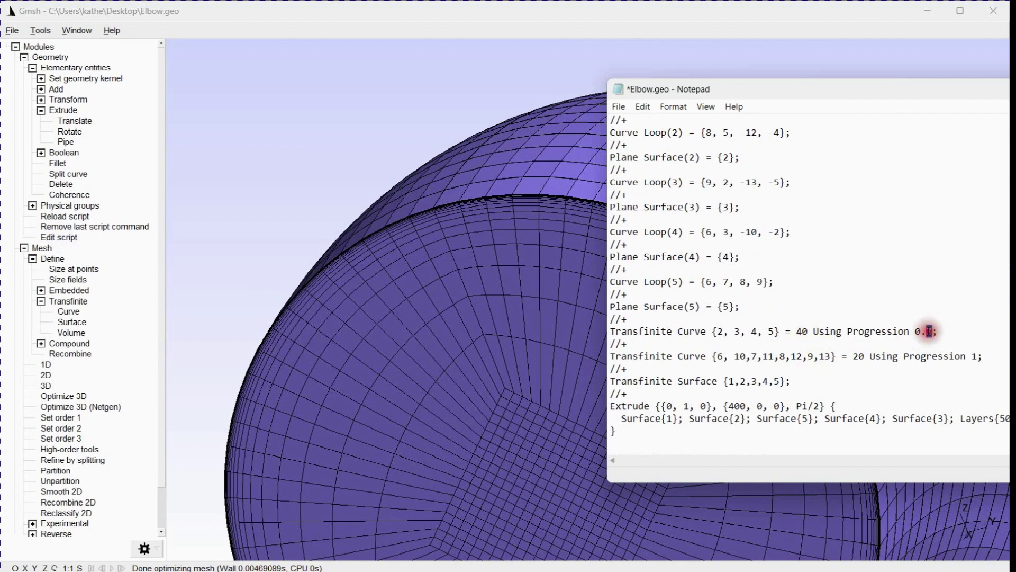
left_click(618, 106)
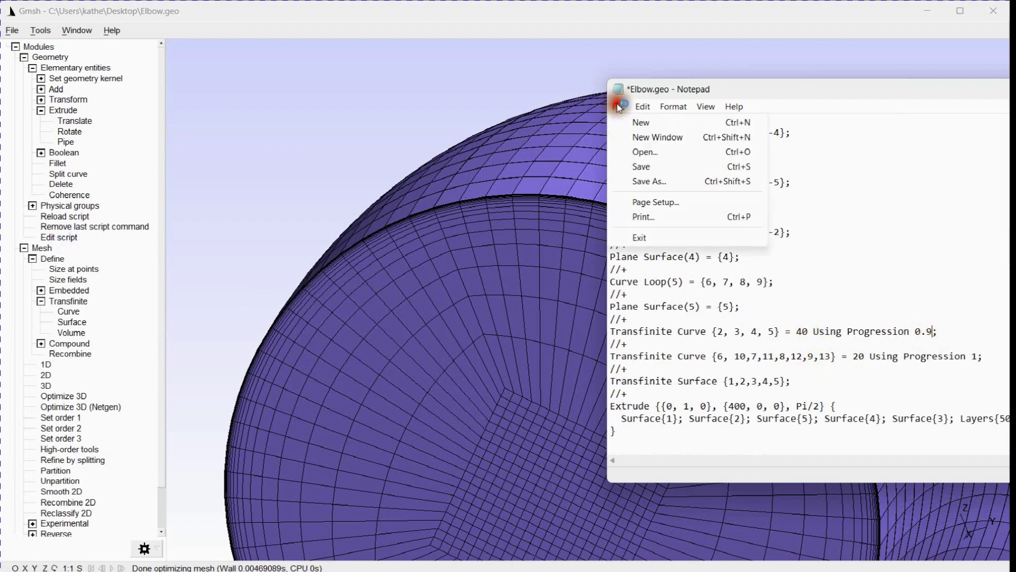
left_click(641, 166)
Close the script editor, reload Elbow.geo in Gmsh and regenerate the 3D mesh.
left_click(618, 107)
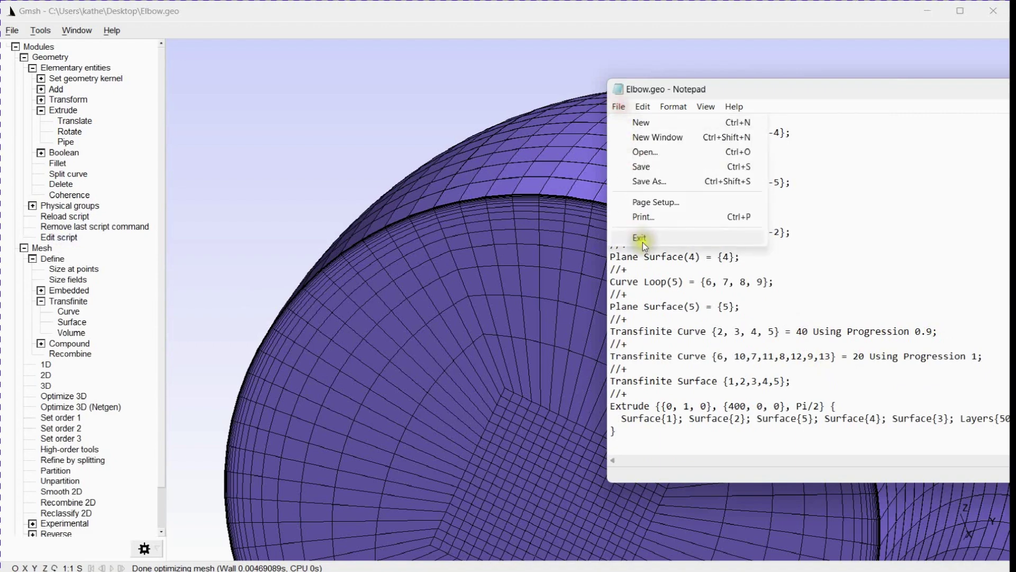
left_click(641, 237)
left_click(66, 217)
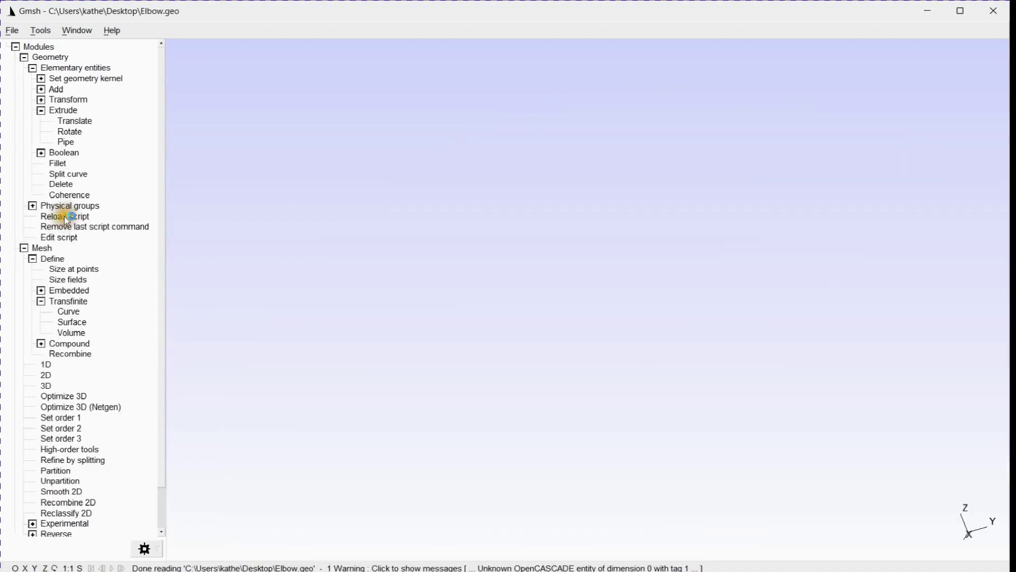
left_click(45, 387)
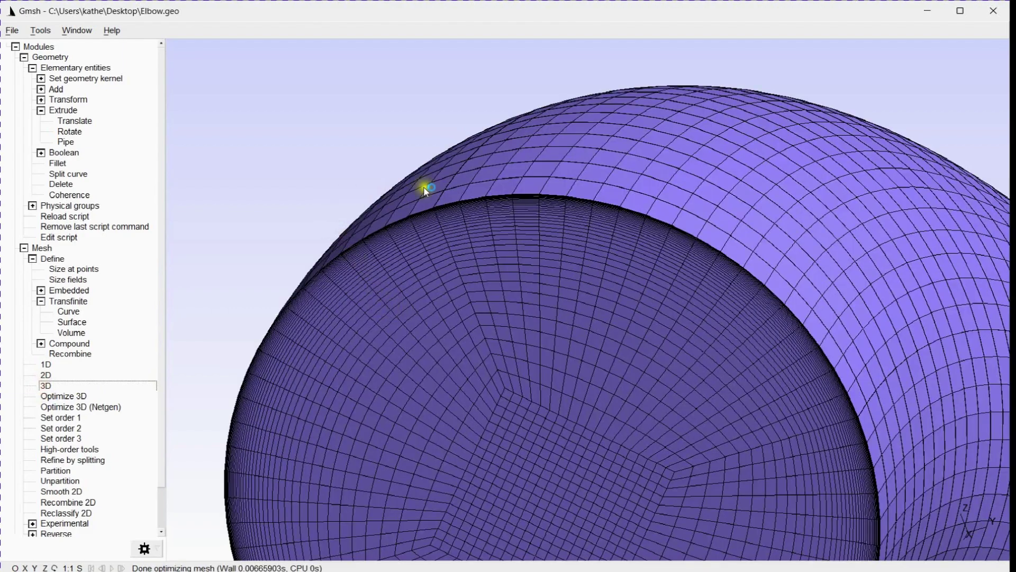
scroll(425, 190, "down", 15)
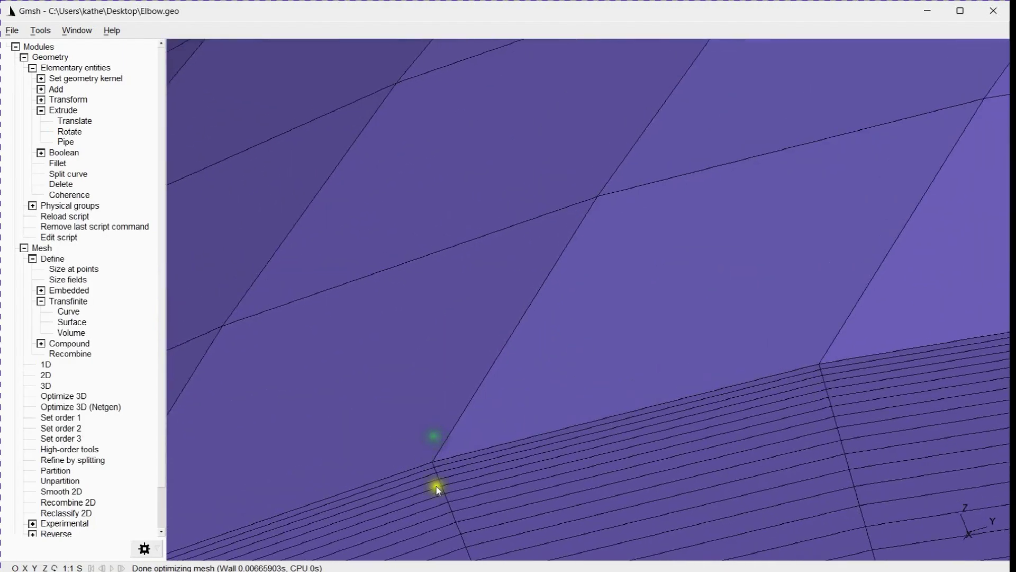
scroll(436, 486, "up", 10)
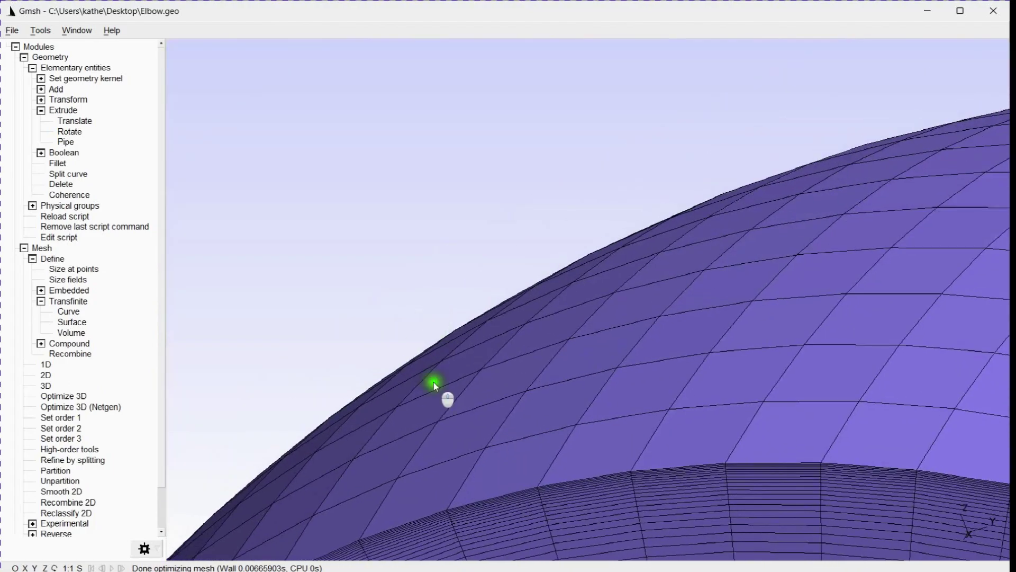
scroll(418, 318, "up", 3)
scroll(456, 371, "down", 6)
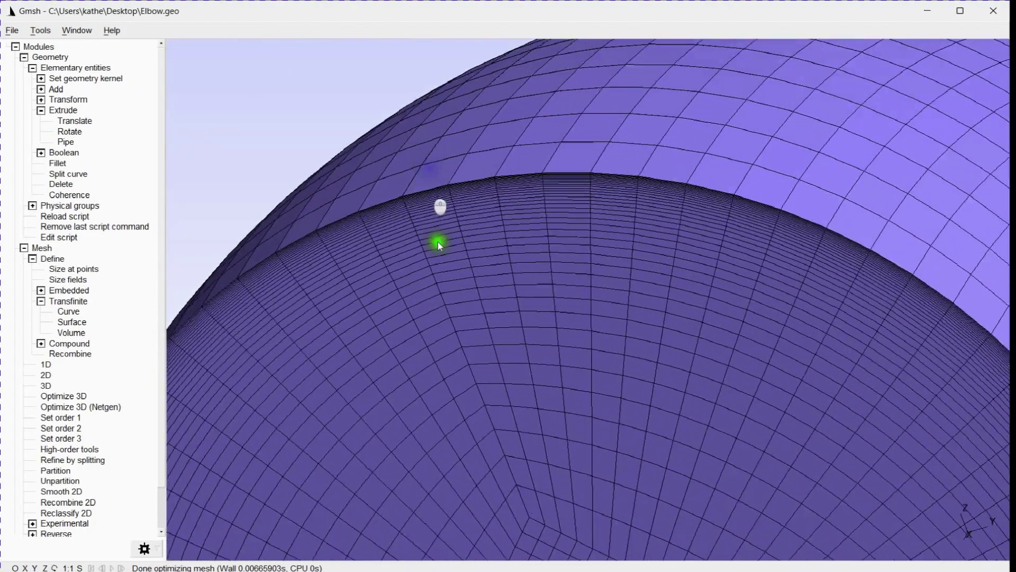
scroll(491, 329, "up", 10)
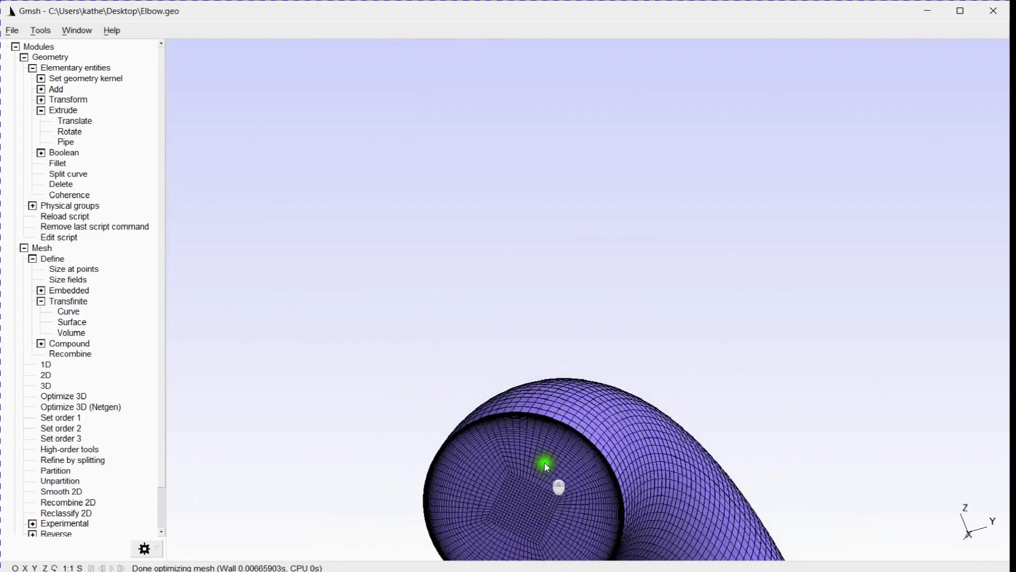